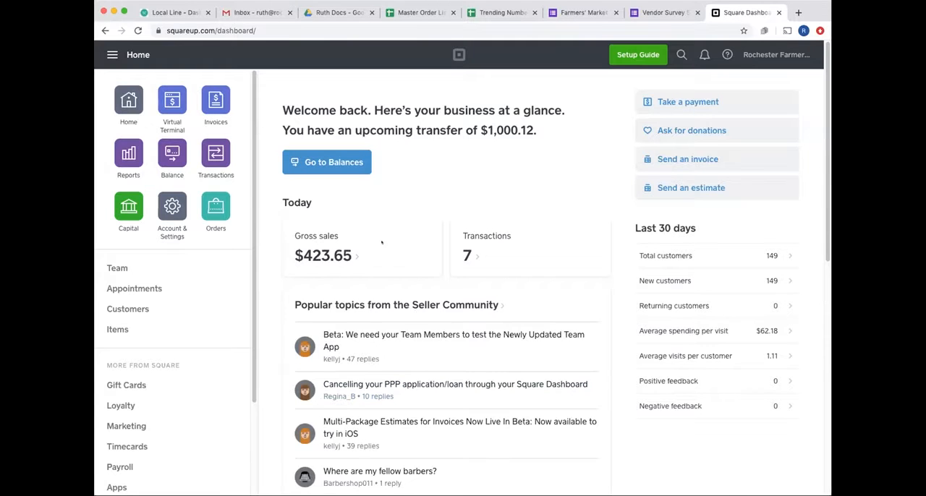
{"action": "left_click_drag", "start_coordinate": [440, 217], "coordinate": [478, 184]}
{"action": "left_click", "coordinate": [479, 184]}
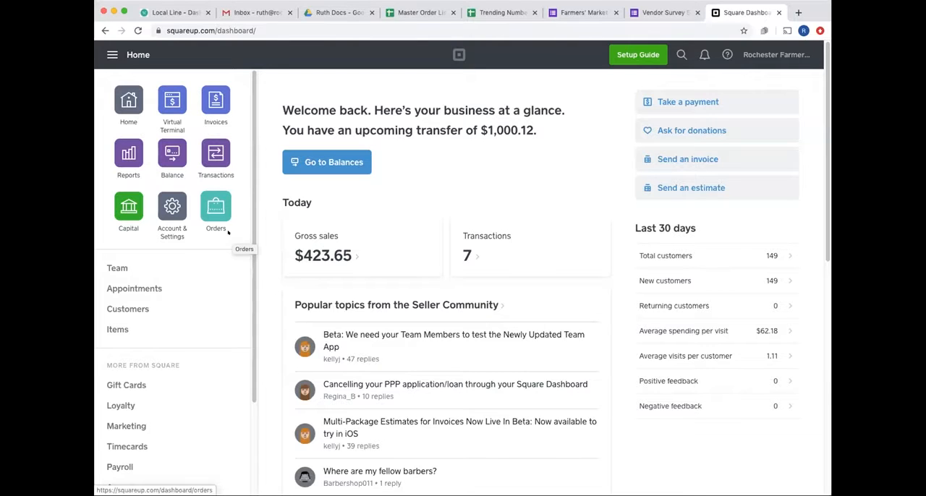
- Open the transactions list and limit it to today's date
{"action": "left_click", "coordinate": [210, 158]}
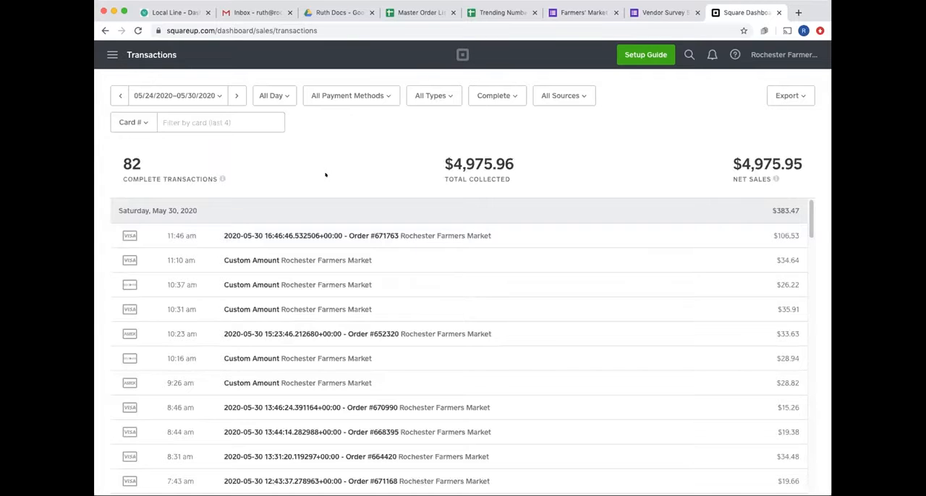
{"action": "left_click", "coordinate": [215, 95]}
{"action": "left_click", "coordinate": [313, 122]}
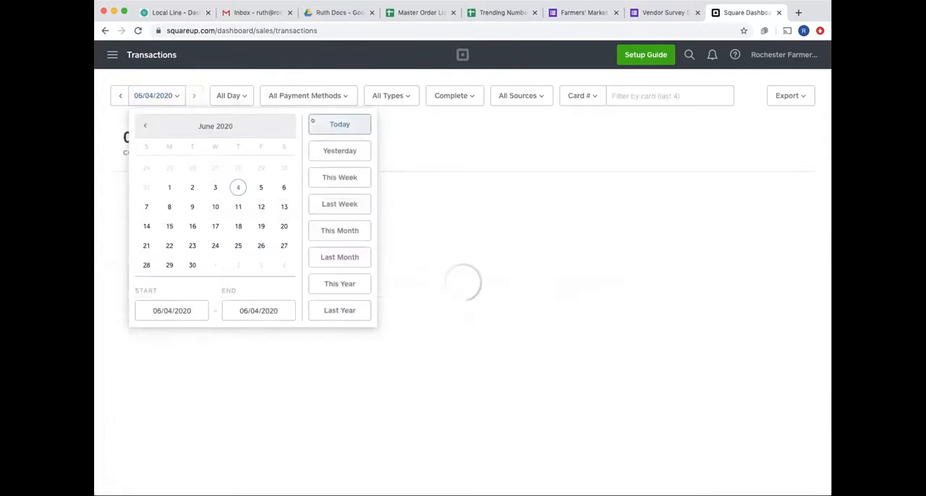
{"action": "left_click", "coordinate": [423, 126]}
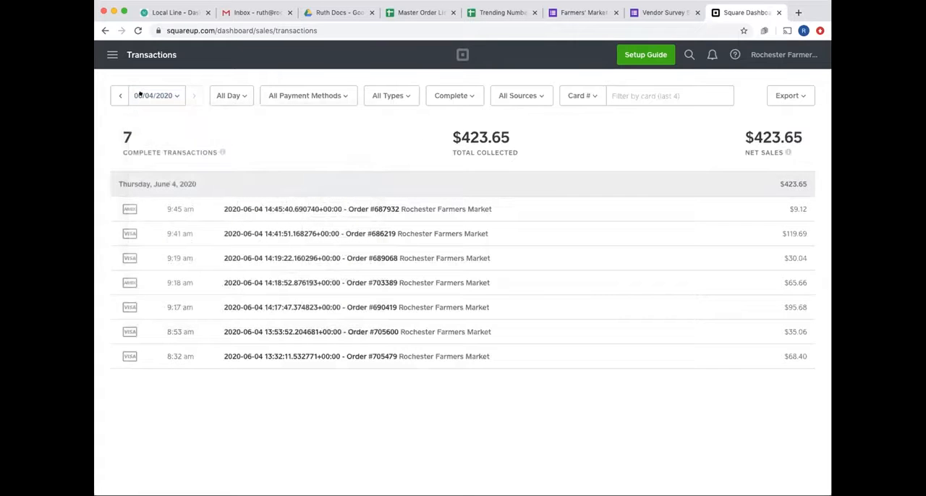
- Check yesterday's transactions and return the date filter to today
{"action": "left_click", "coordinate": [167, 95]}
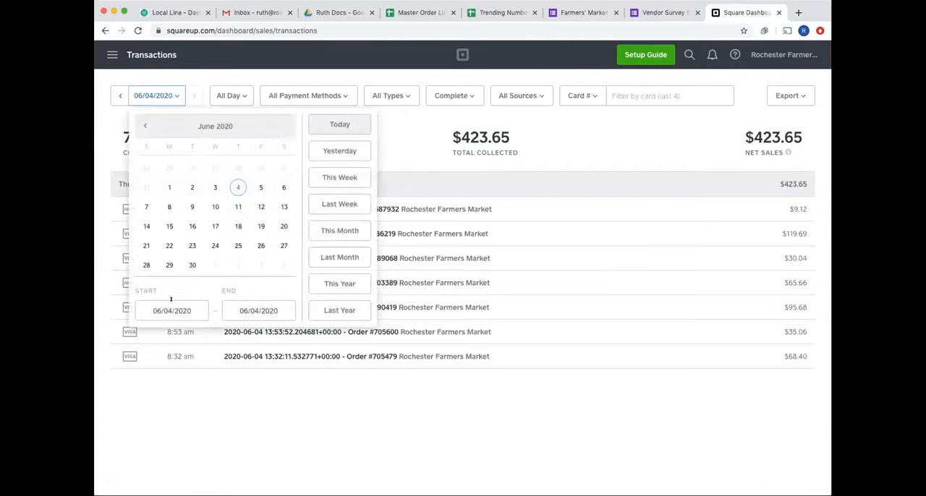
{"action": "left_click", "coordinate": [335, 151]}
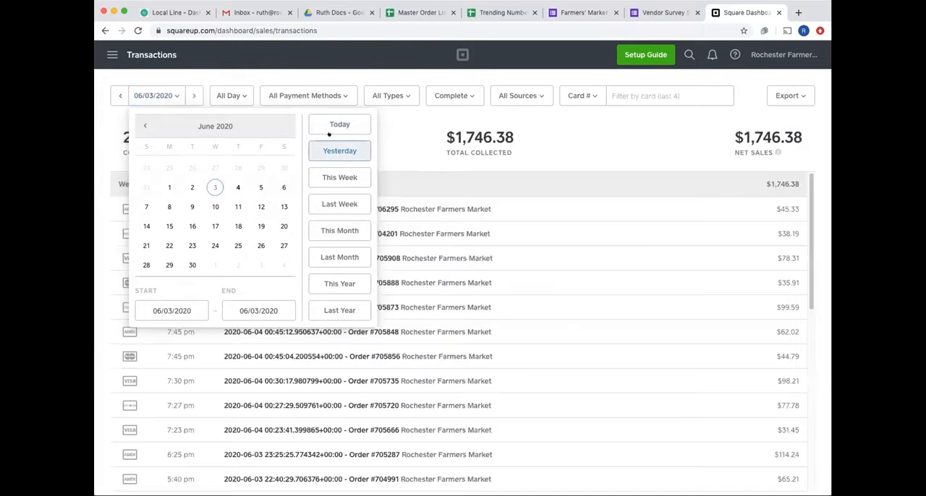
{"action": "left_click", "coordinate": [327, 125]}
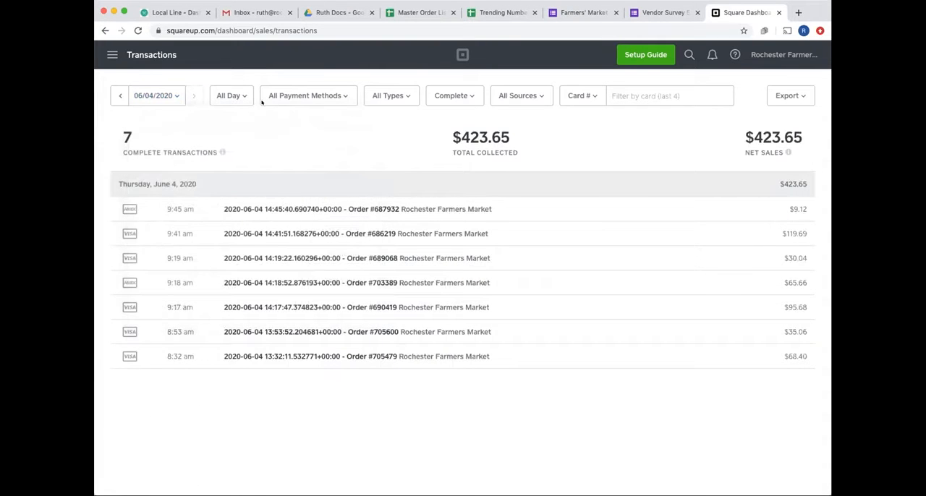
- Review the time of day, payment method, type, status and source options available for filtering transactions
{"action": "left_click", "coordinate": [228, 95]}
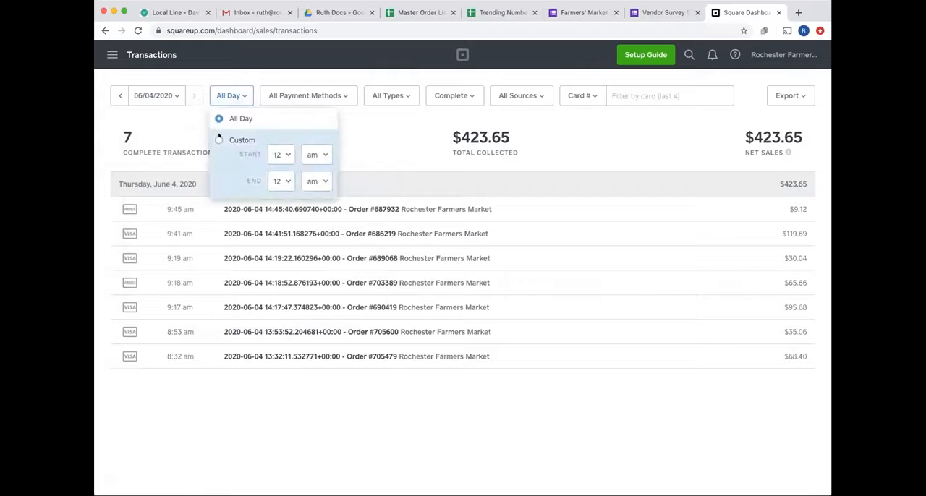
{"action": "left_click", "coordinate": [348, 117]}
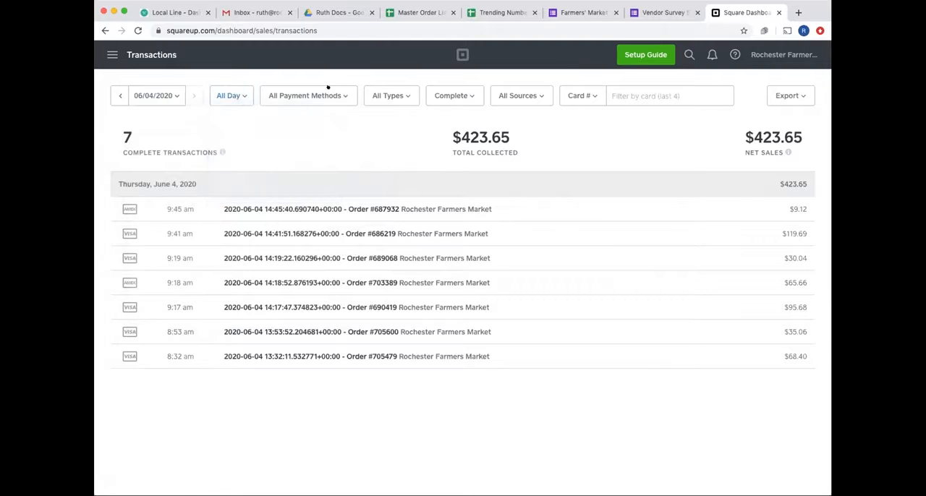
{"action": "left_click", "coordinate": [328, 88]}
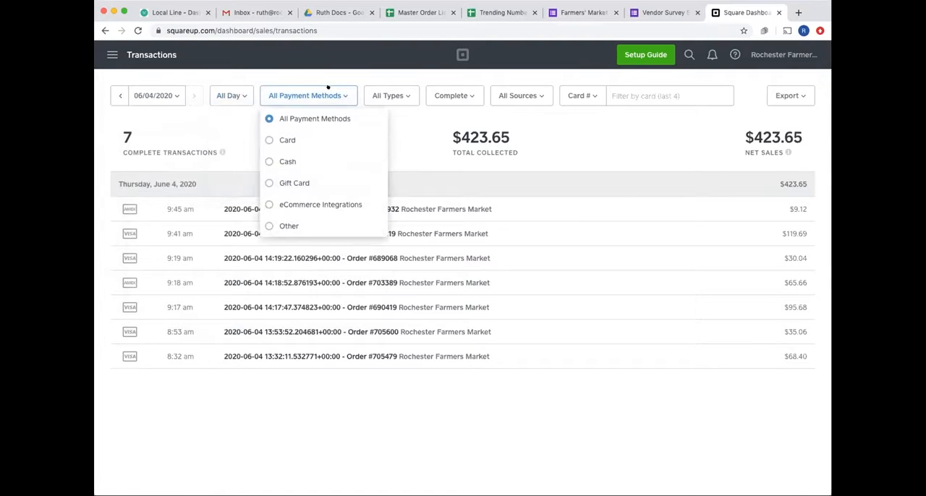
{"action": "left_click", "coordinate": [408, 143]}
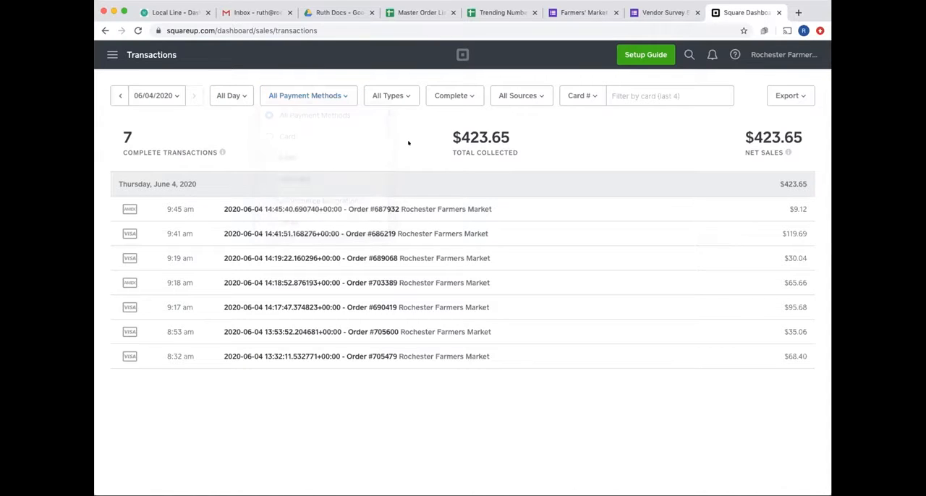
{"action": "left_click", "coordinate": [387, 88]}
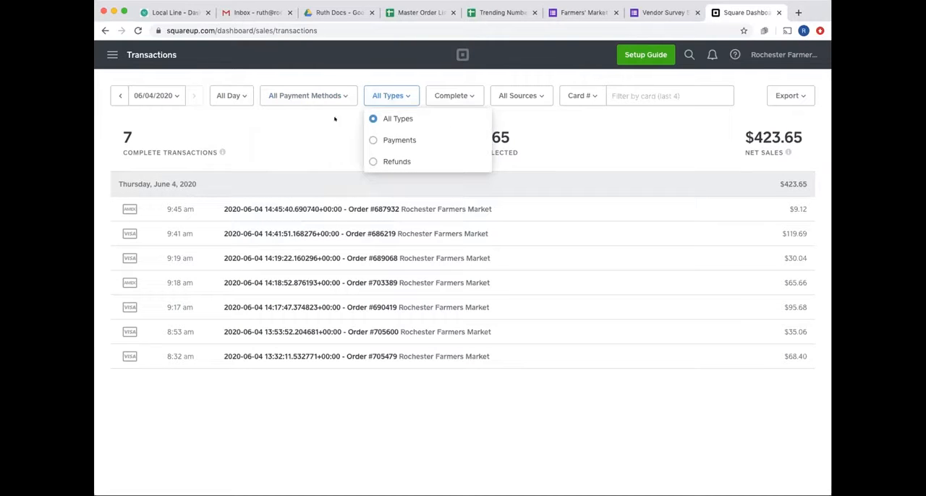
{"action": "left_click", "coordinate": [466, 94]}
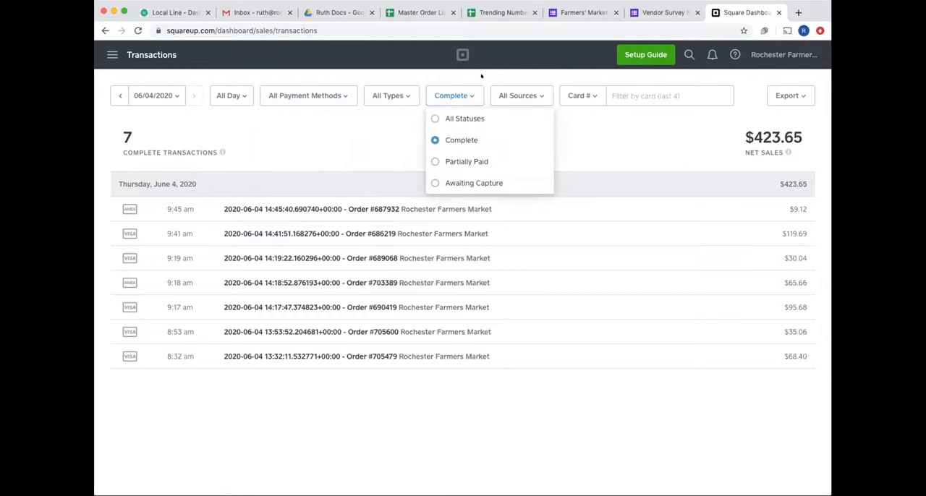
{"action": "left_click", "coordinate": [518, 96]}
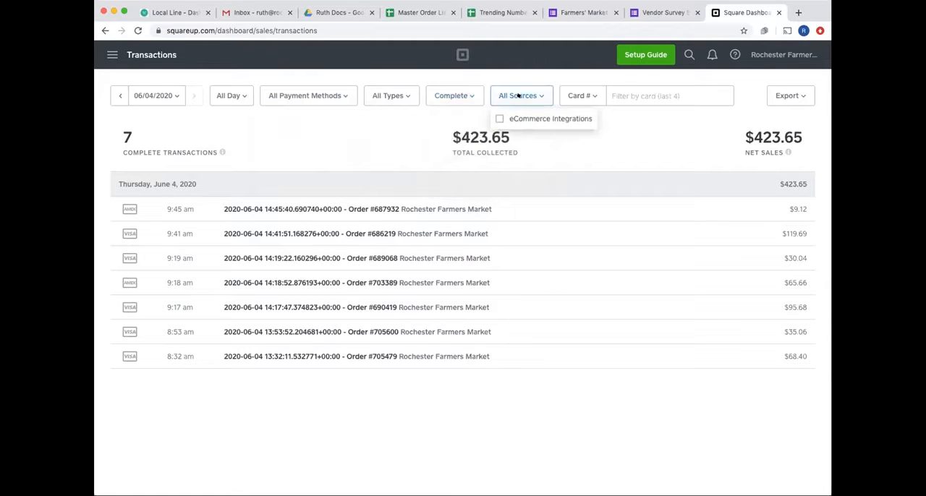
{"action": "left_click", "coordinate": [381, 142]}
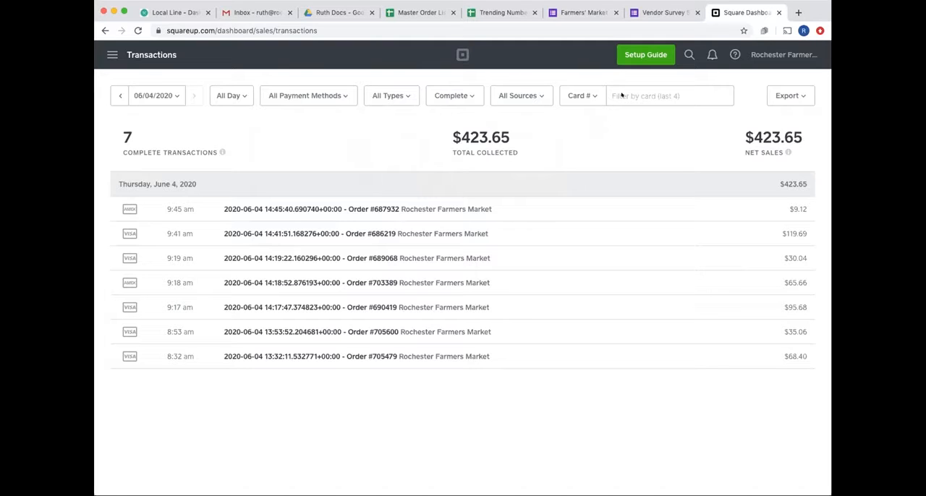
- Review the export formats and the date range choices available for the transactions list
{"action": "left_click", "coordinate": [779, 95]}
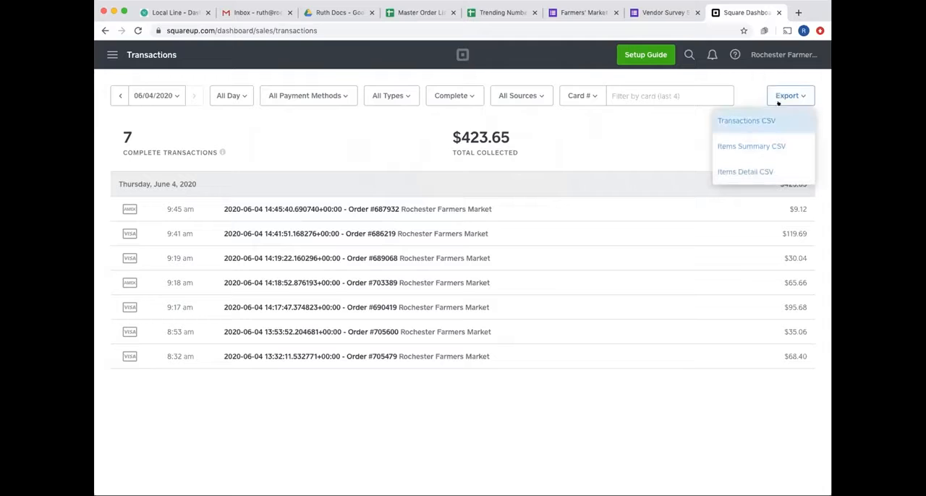
{"action": "left_click", "coordinate": [598, 136]}
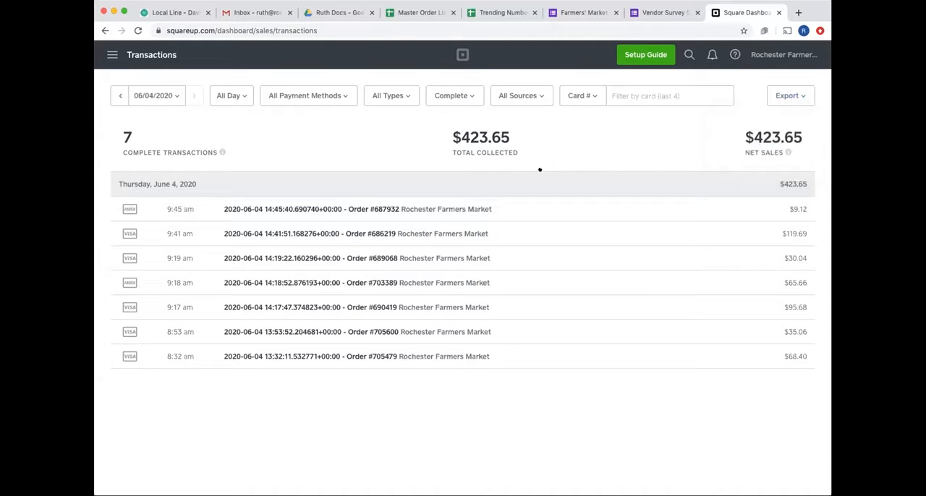
{"action": "left_click", "coordinate": [146, 95]}
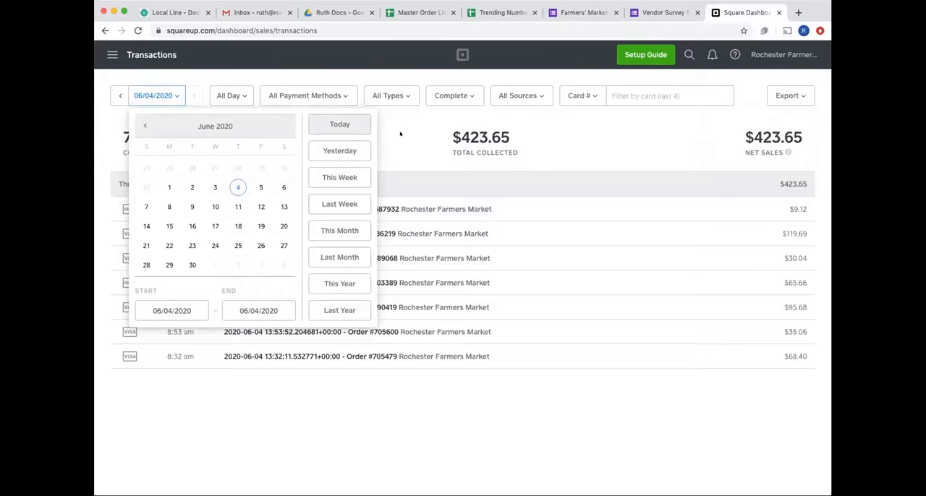
{"action": "left_click", "coordinate": [401, 134]}
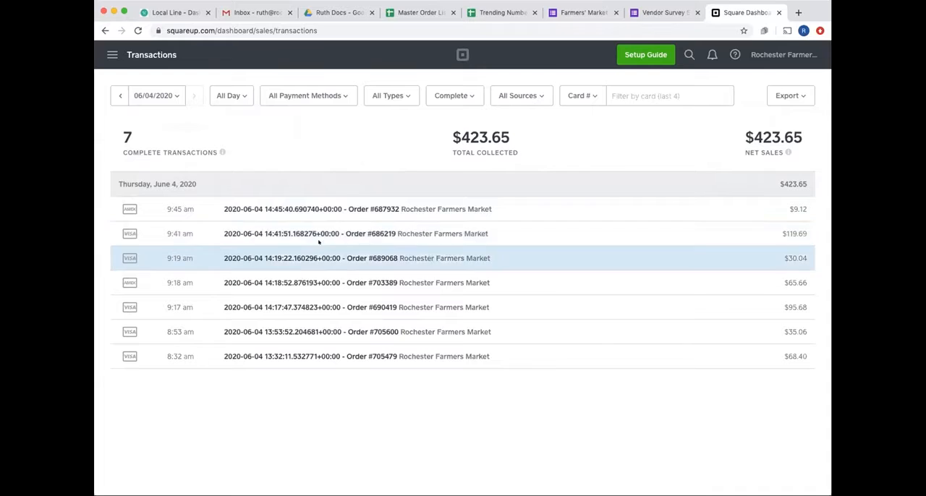
- Open the 9:41 am transaction and examine its payment details, processing fees and additional options
{"action": "left_click", "coordinate": [386, 233]}
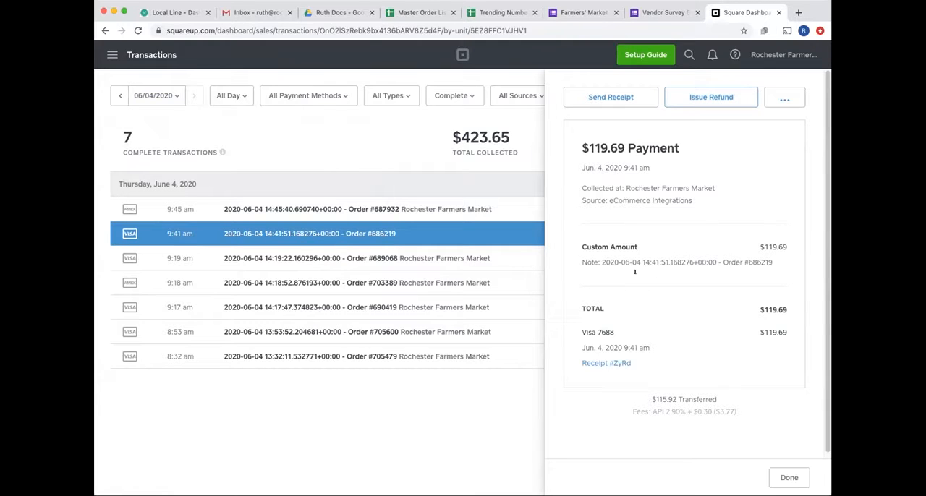
{"action": "scroll", "coordinate": [636, 233], "scroll_direction": "down", "scroll_amount": 1}
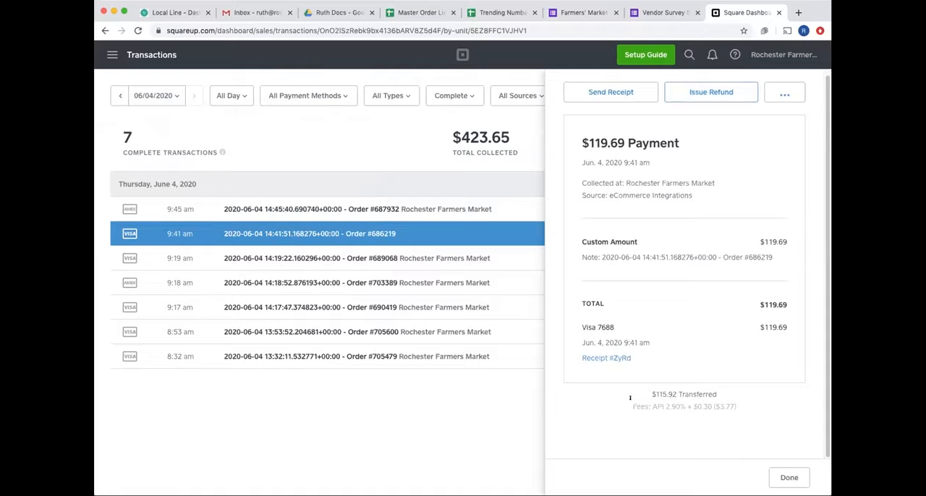
{"action": "left_click_drag", "start_coordinate": [695, 397], "coordinate": [743, 406]}
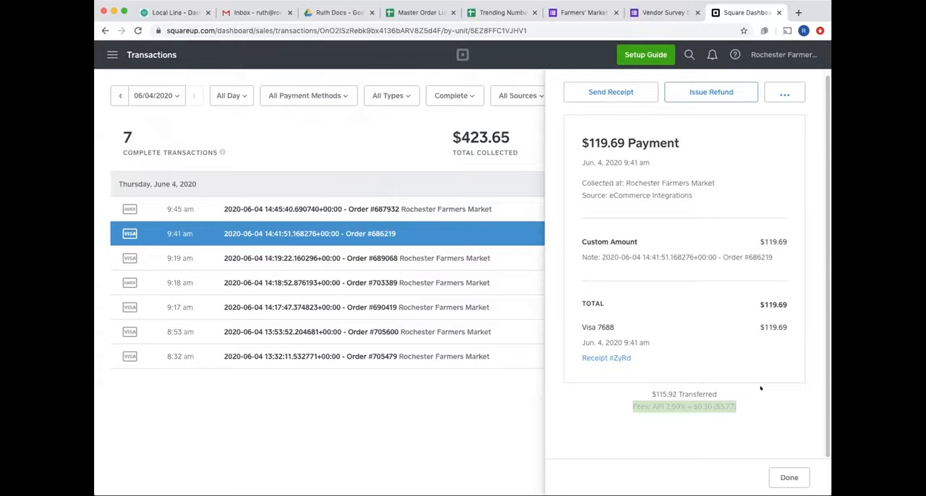
{"action": "left_click", "coordinate": [759, 395]}
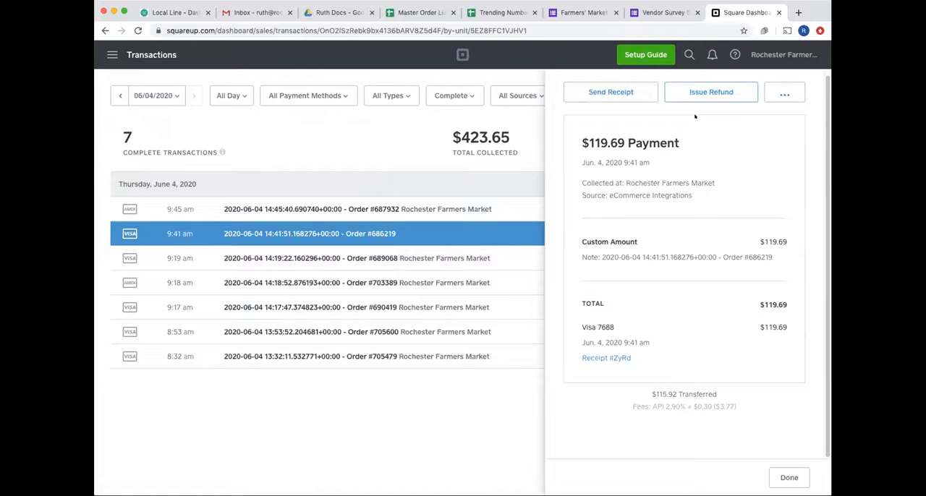
{"action": "left_click", "coordinate": [781, 94]}
{"action": "left_click", "coordinate": [781, 94]}
- Begin a refund by amount for the 9:41 am transaction, entering $6.91
{"action": "left_click", "coordinate": [698, 92]}
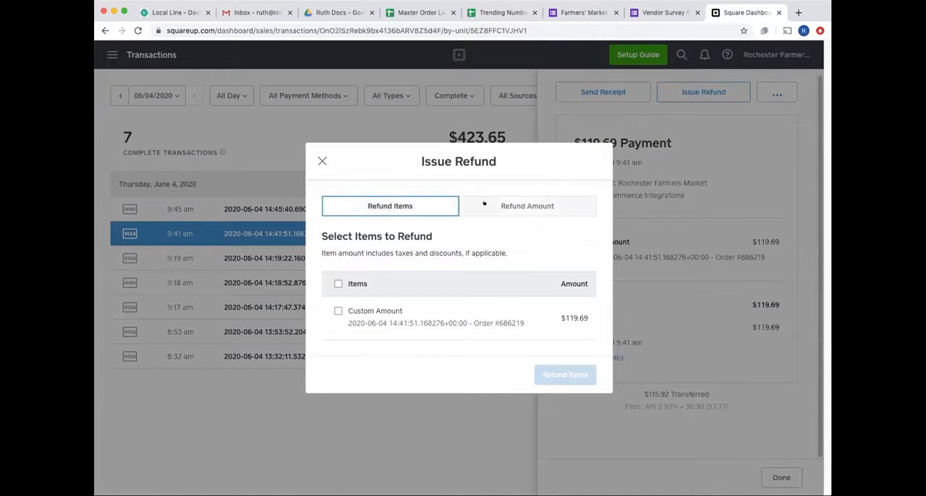
{"action": "left_click", "coordinate": [485, 205]}
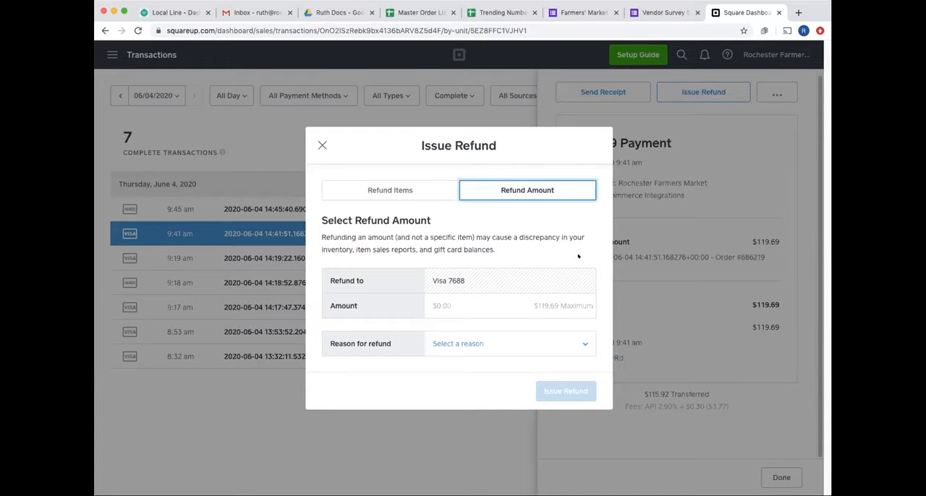
{"action": "left_click", "coordinate": [490, 299]}
{"action": "type", "text": "6.91"}
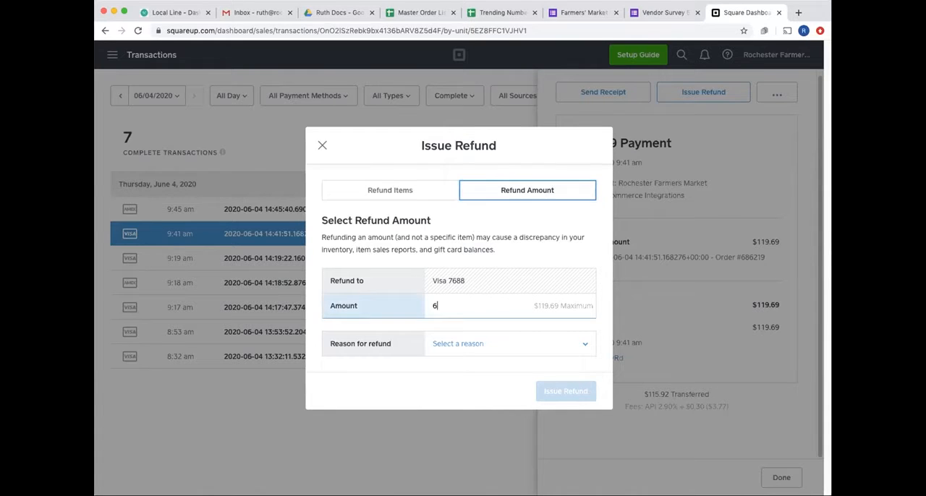
- Set the refund reason to Other with the text "Wrong Product", and discard the refund and close the transaction details
{"action": "left_click", "coordinate": [535, 343]}
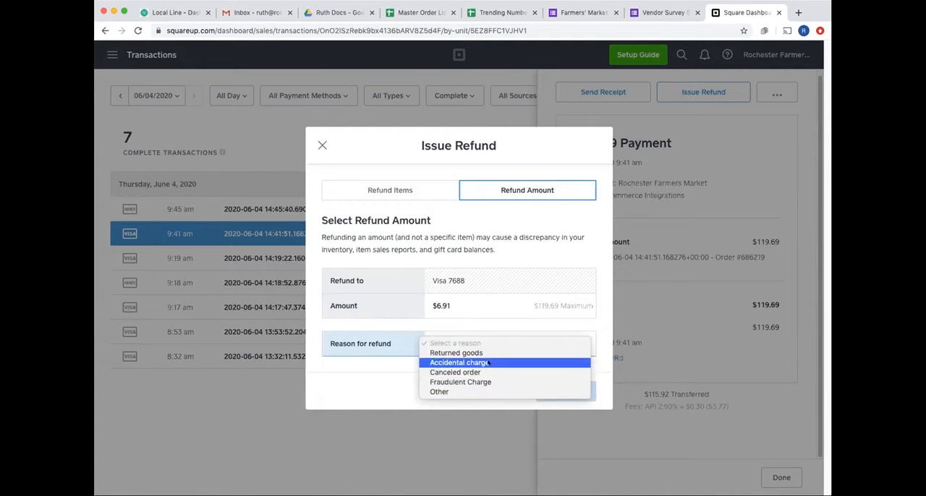
{"action": "left_click", "coordinate": [449, 390]}
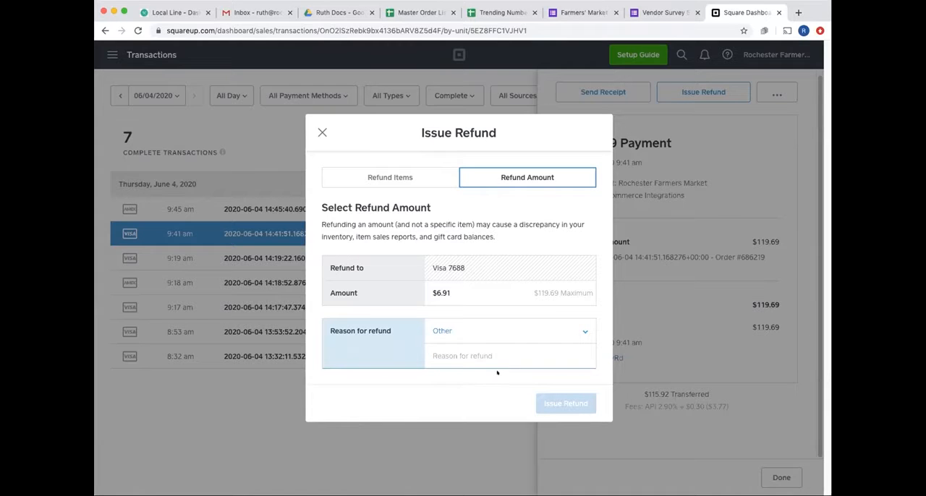
{"action": "type", "text": "W"}
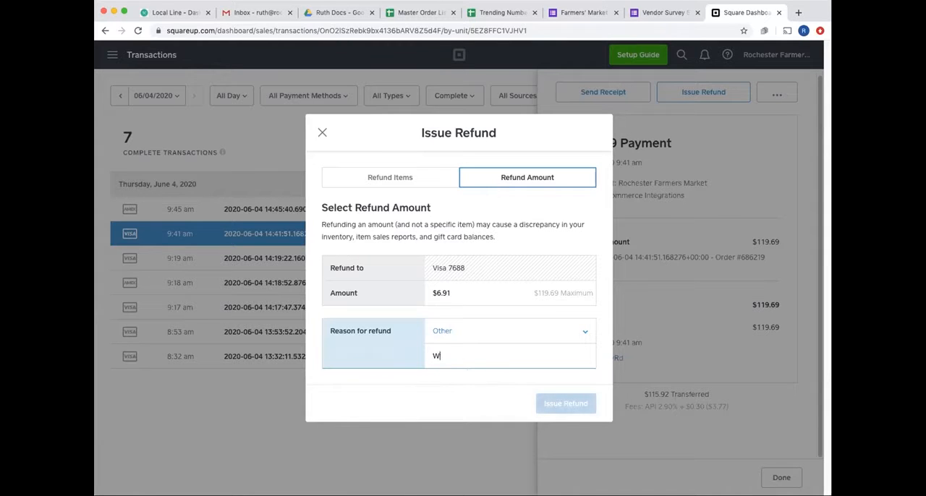
{"action": "type", "text": "rong Product"}
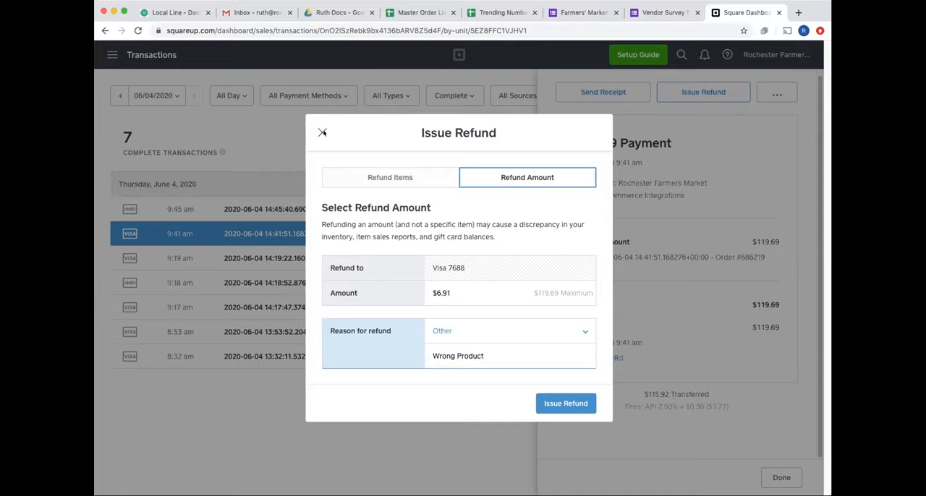
{"action": "left_click", "coordinate": [321, 133]}
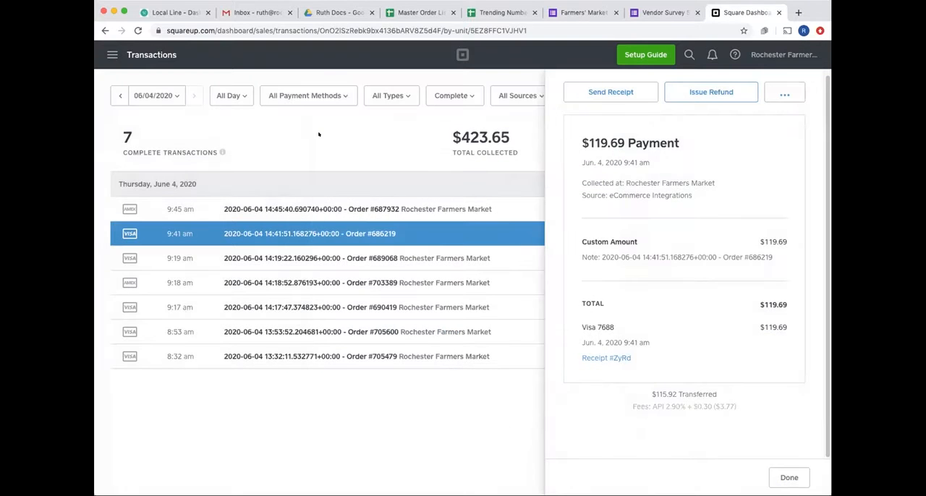
{"action": "left_click", "coordinate": [789, 477]}
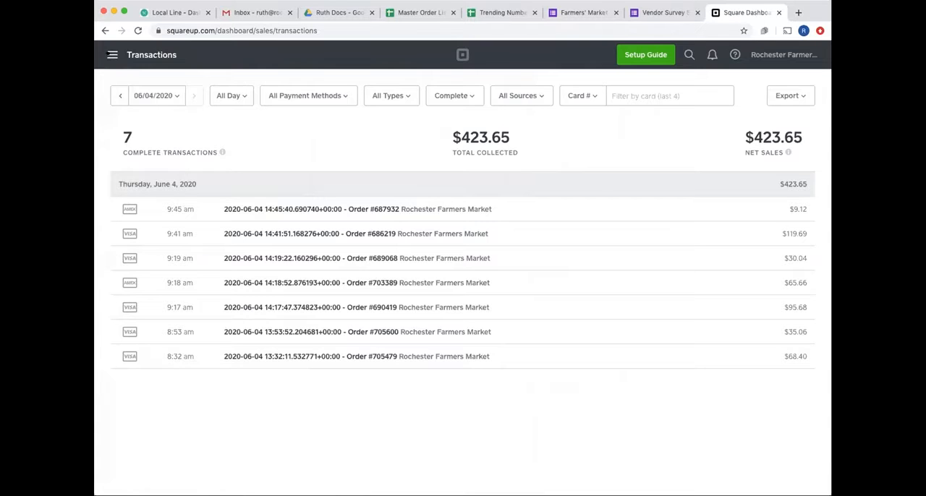
- Open the team section and view the team permissions page
{"action": "left_click", "coordinate": [112, 54]}
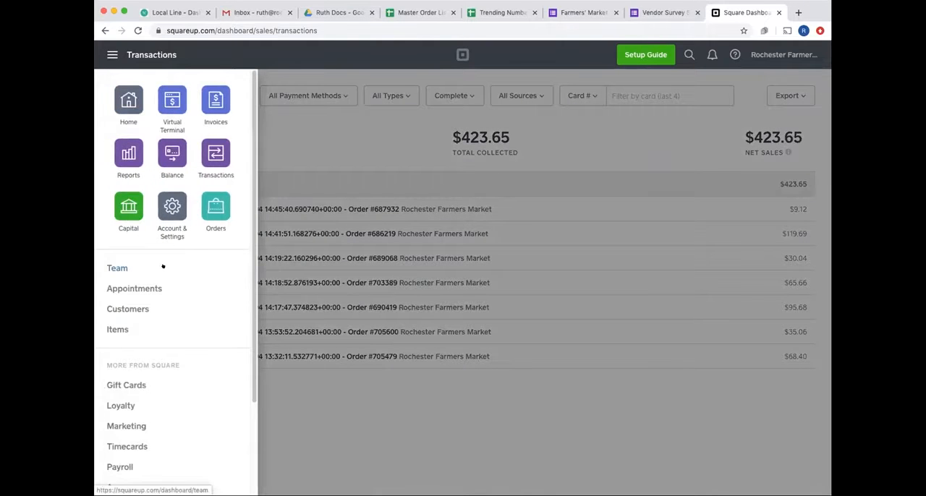
{"action": "left_click", "coordinate": [117, 268]}
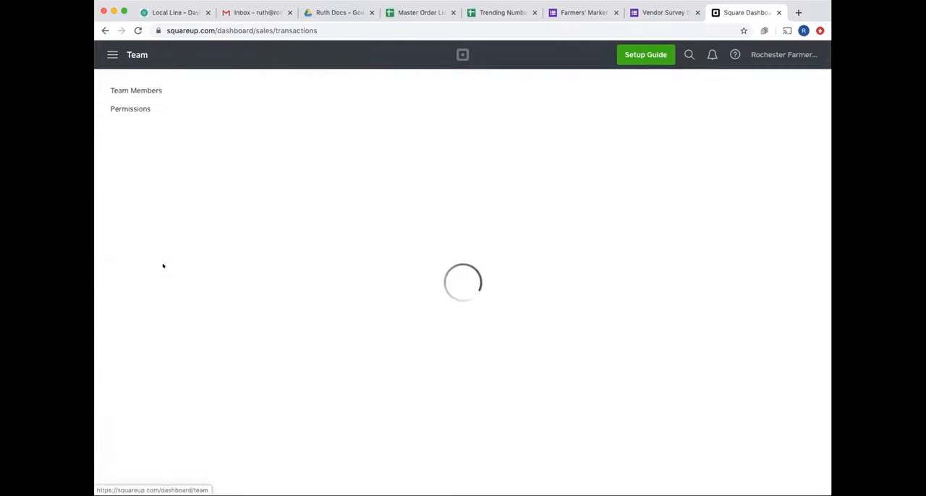
{"action": "left_click", "coordinate": [139, 108]}
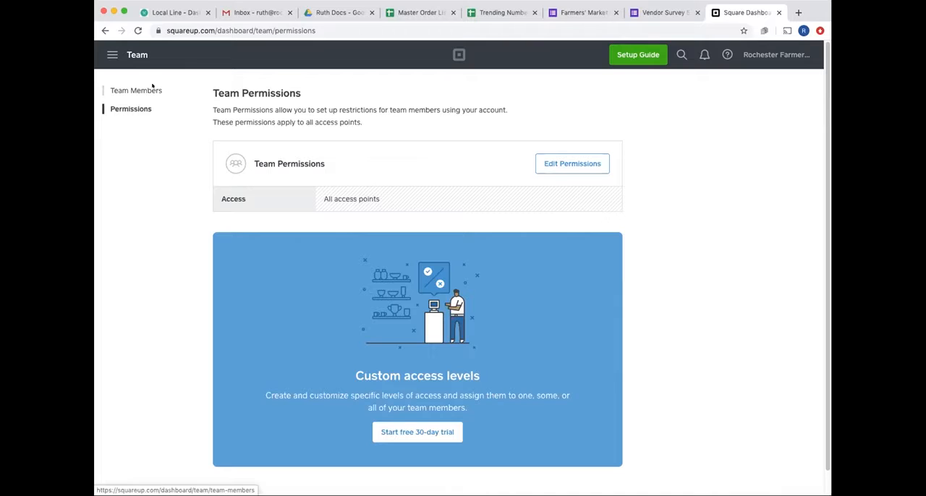
- View the team members list, and open the sales summary report with the report list collapsed
{"action": "left_click", "coordinate": [152, 88]}
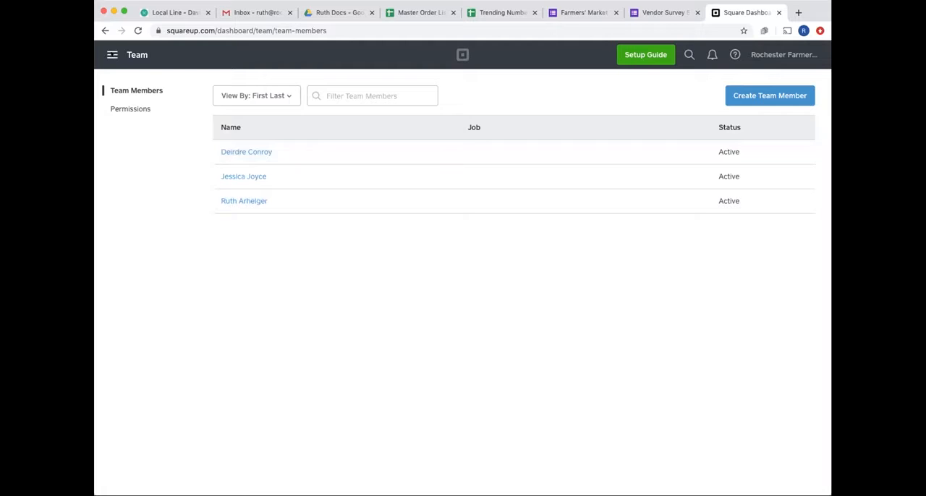
{"action": "left_click", "coordinate": [112, 54]}
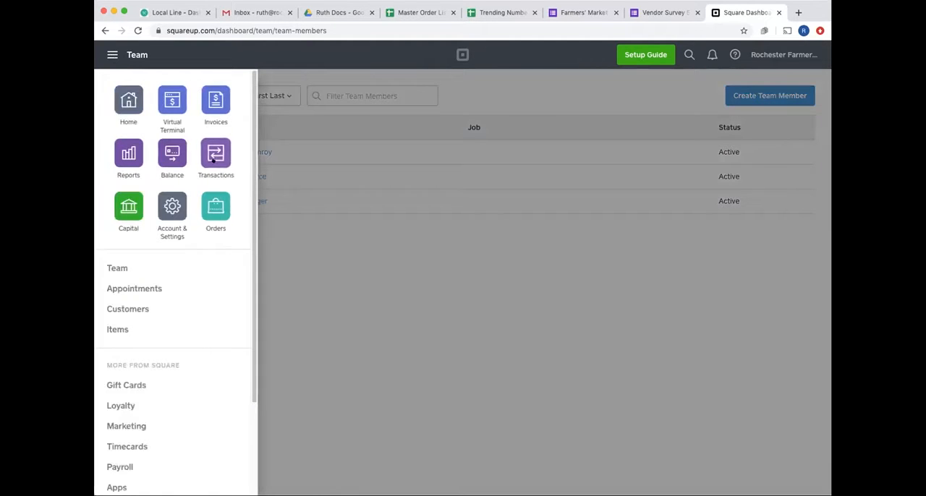
{"action": "left_click", "coordinate": [128, 151]}
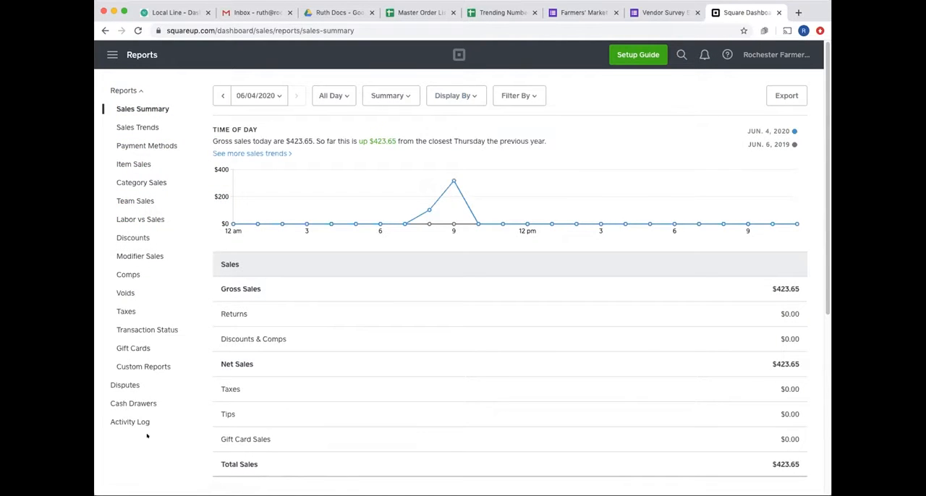
{"action": "left_click", "coordinate": [124, 89]}
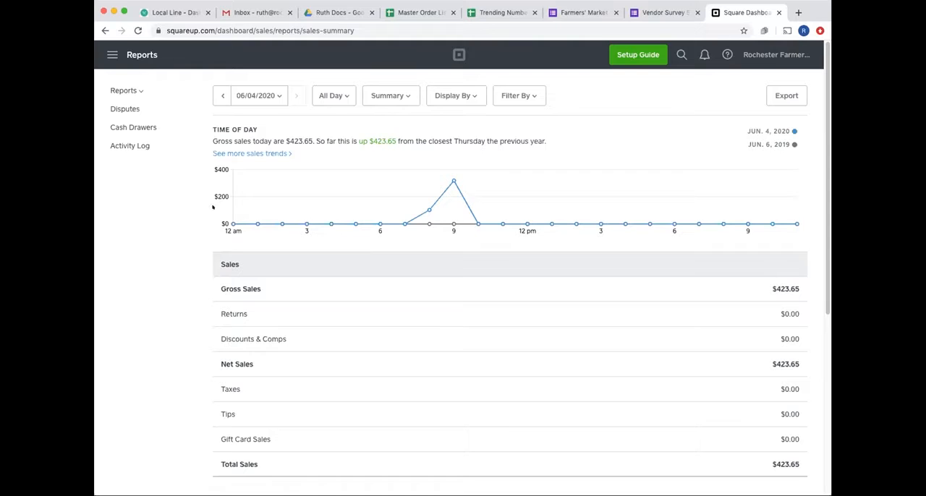
{"action": "mouse_move", "coordinate": [217, 207]}
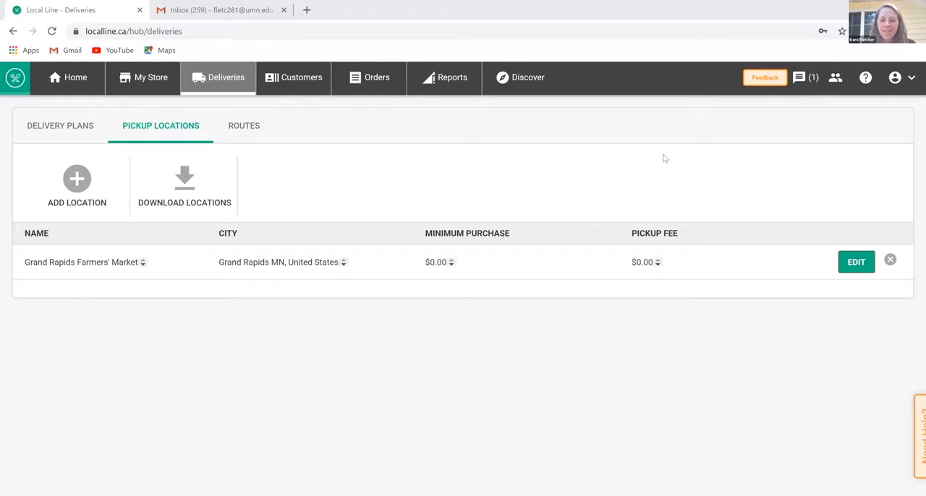
- In Local Line, edit the Grand Rapids Farmers' Market pickup location, set monthly availability to June 6 and 13, 2020, and save it
{"action": "left_click", "coordinate": [858, 265]}
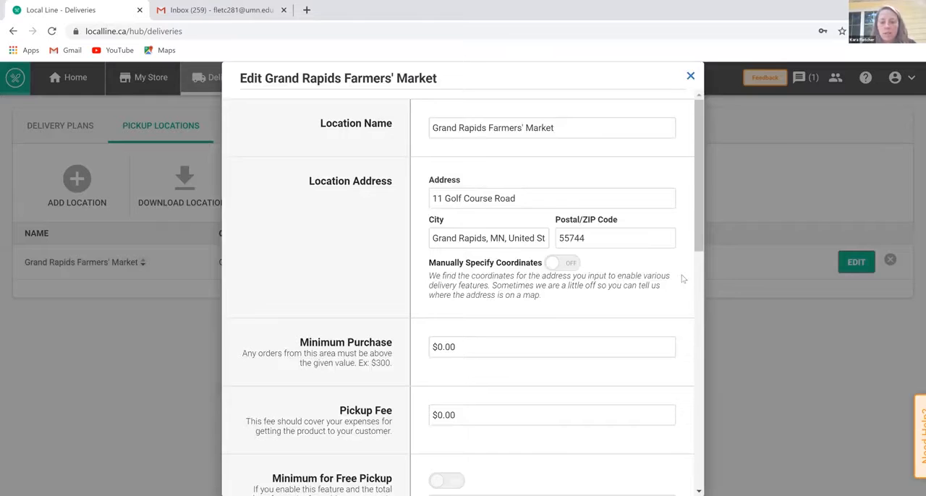
{"action": "scroll", "coordinate": [682, 289], "scroll_direction": "down", "scroll_amount": 7}
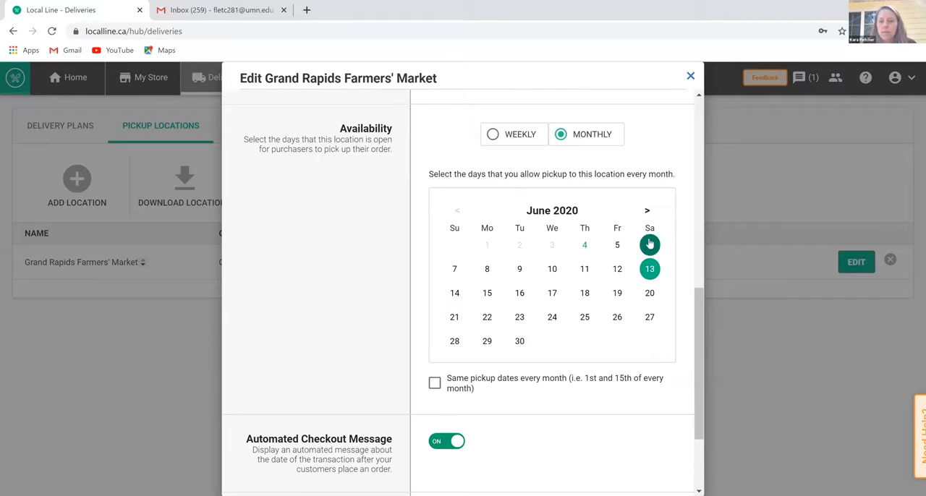
{"action": "left_click", "coordinate": [651, 298]}
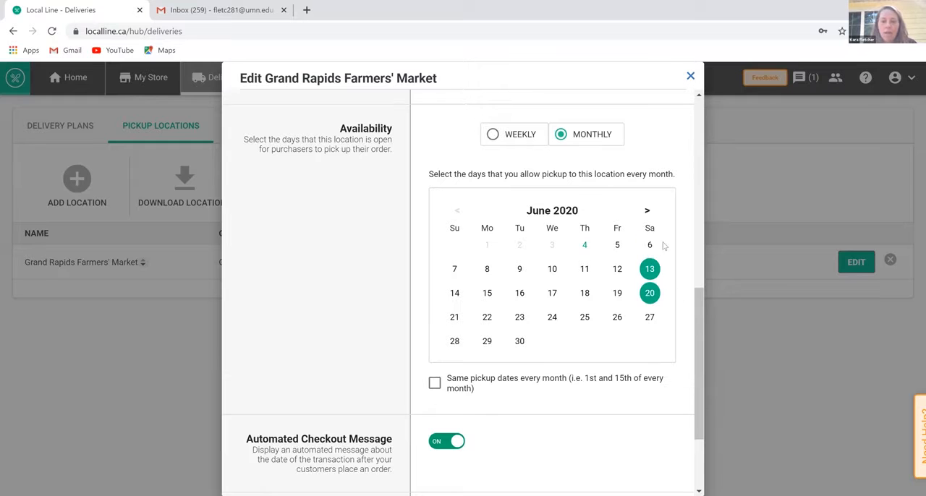
{"action": "left_click", "coordinate": [651, 298]}
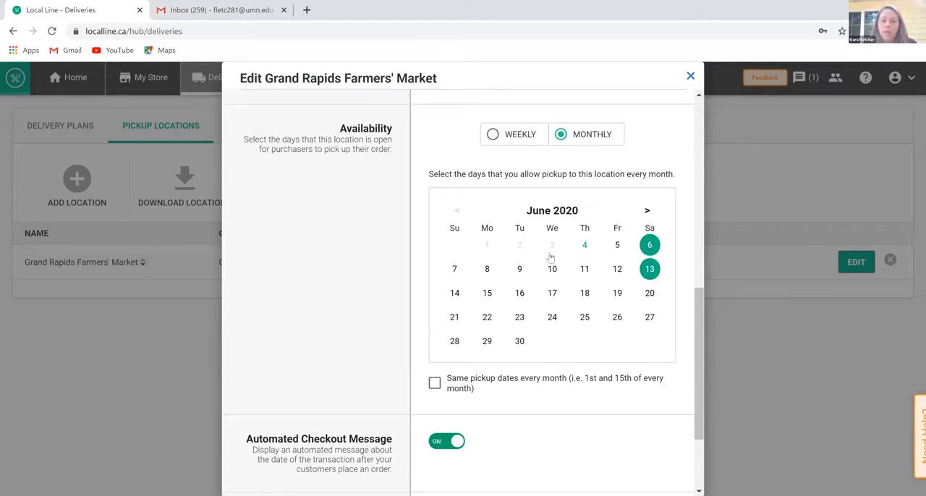
{"action": "left_click", "coordinate": [585, 248]}
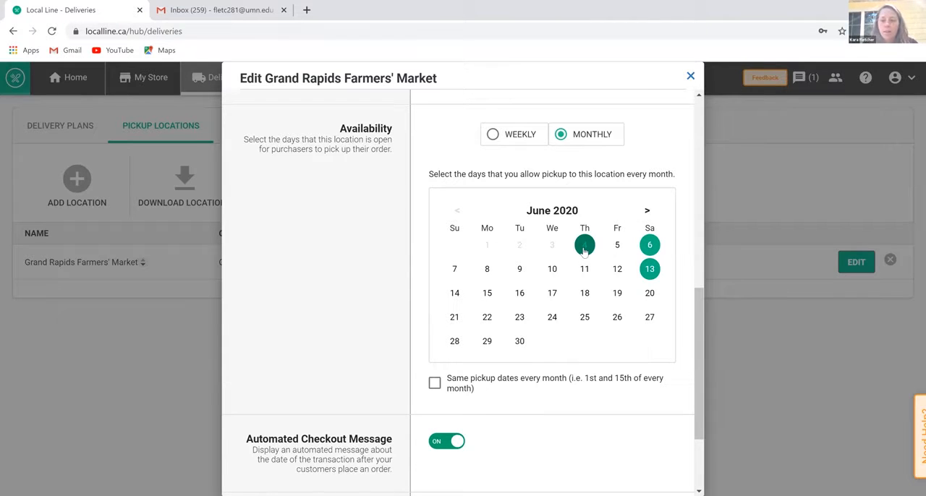
{"action": "left_click", "coordinate": [649, 248]}
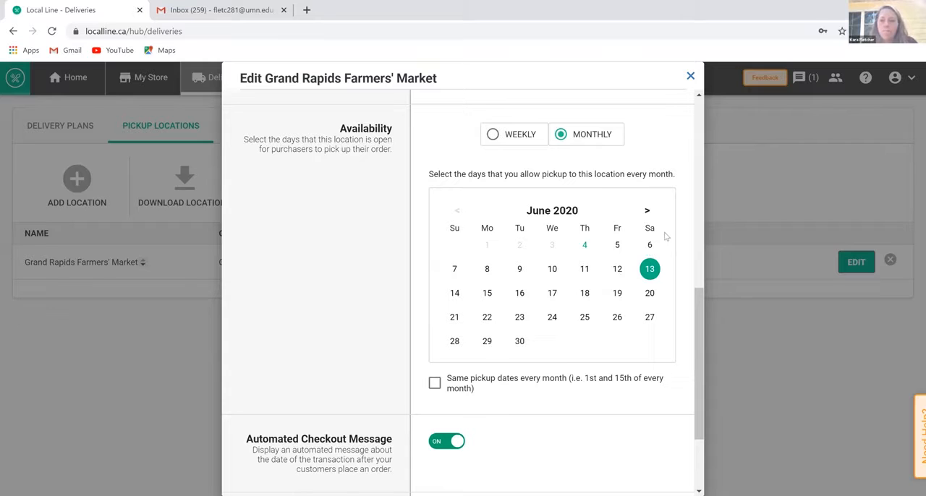
{"action": "scroll", "coordinate": [614, 345], "scroll_direction": "down", "scroll_amount": 3}
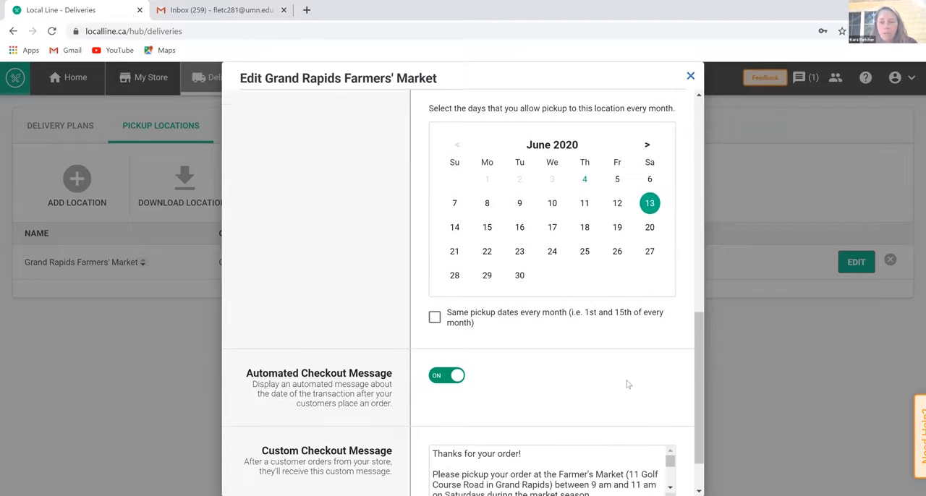
{"action": "left_click", "coordinate": [649, 119]}
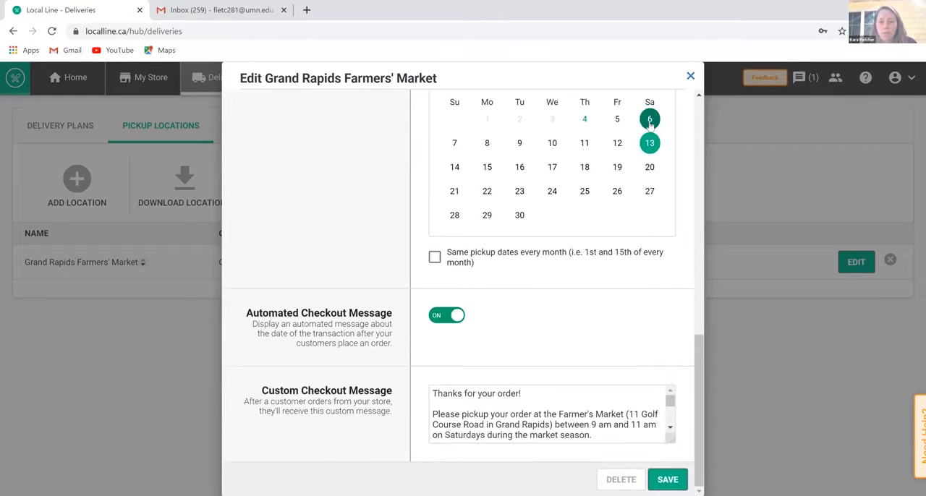
{"action": "left_click", "coordinate": [672, 479]}
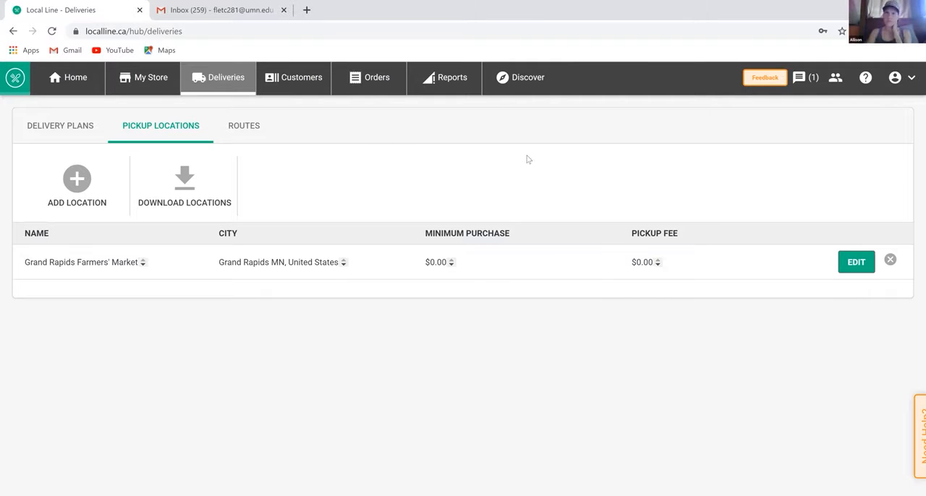
- Start a new bulk message and explore its recipient filters, choosing customers with a pickup scheduled between dates
{"action": "left_click", "coordinate": [802, 80]}
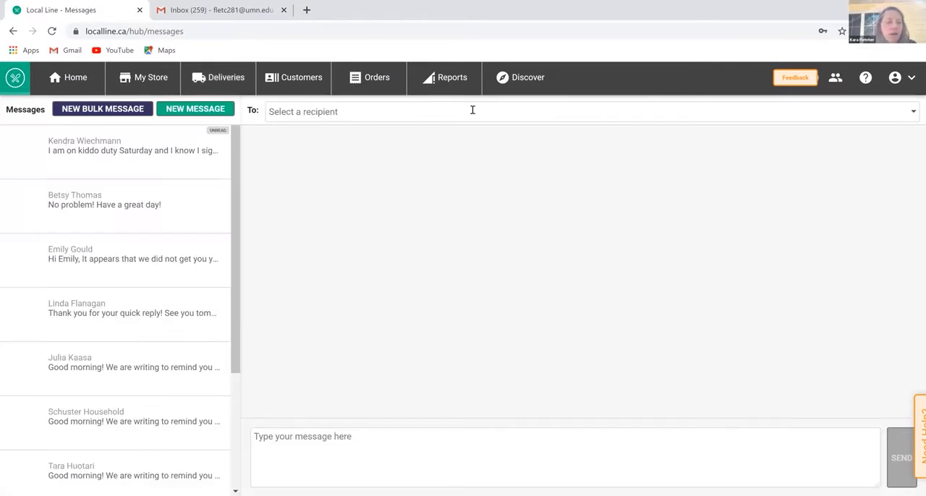
{"action": "left_click", "coordinate": [113, 110]}
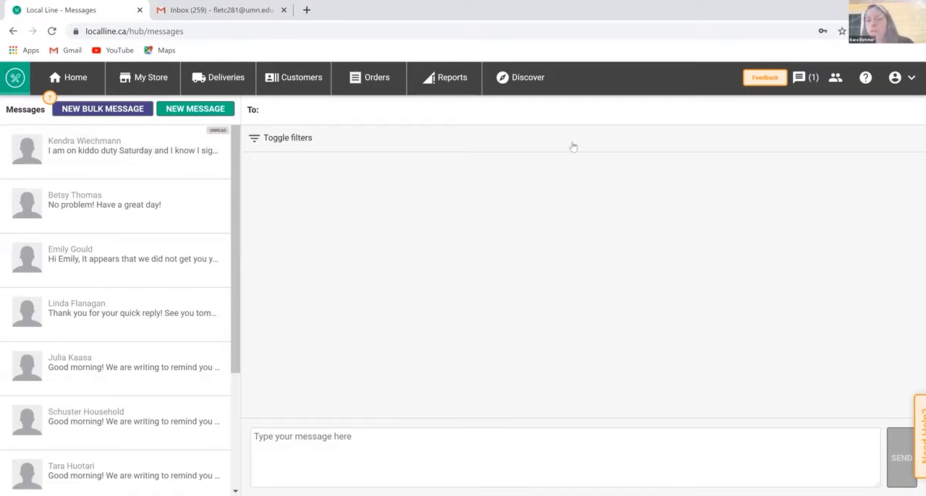
{"action": "left_click", "coordinate": [842, 143]}
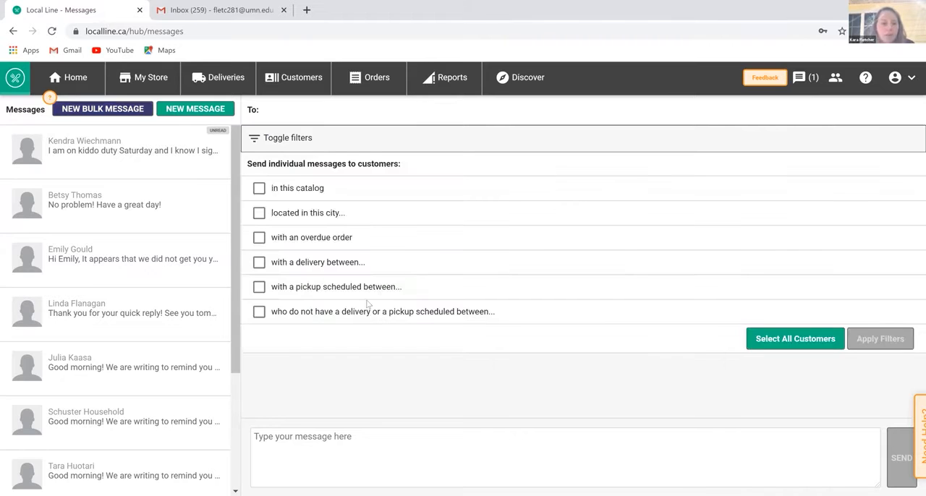
{"action": "left_click", "coordinate": [259, 264]}
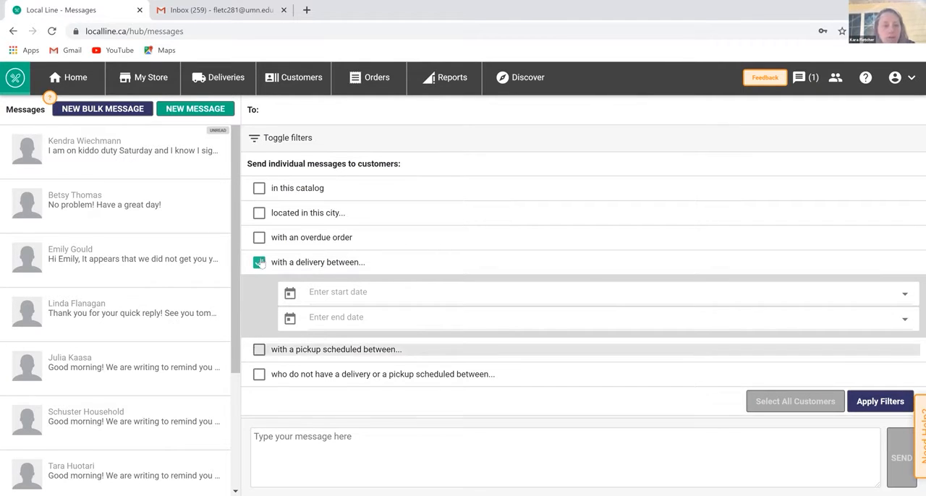
{"action": "left_click", "coordinate": [259, 349]}
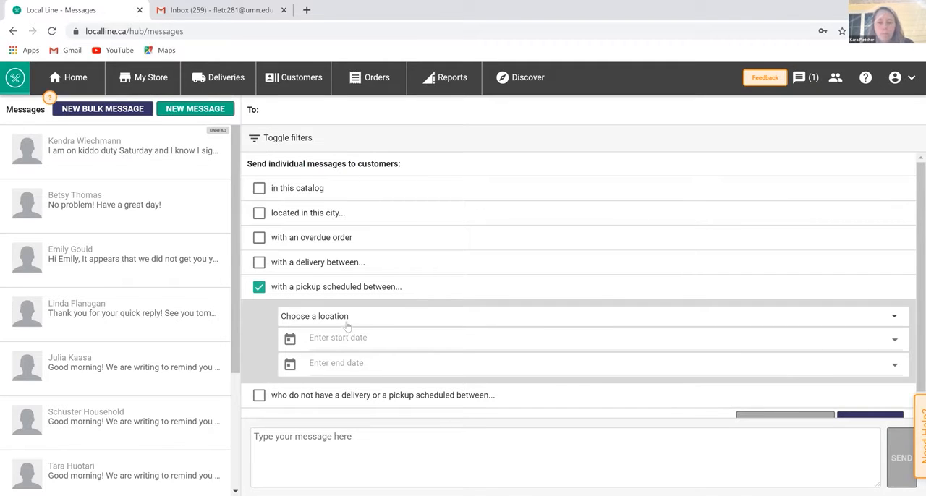
{"action": "scroll", "coordinate": [347, 327], "scroll_direction": "down", "scroll_amount": 1}
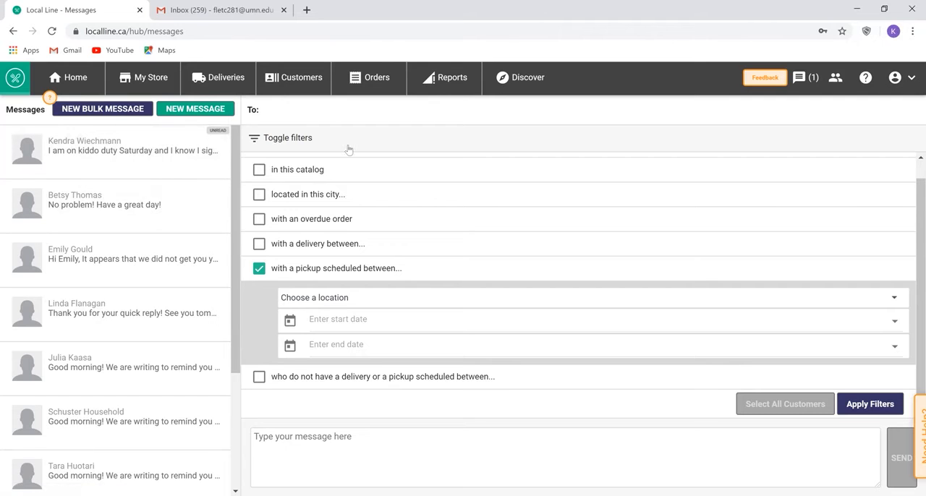
- Open the Grand Rapids Farmers' Market catalog in the store, examine its products' price adjustments, and close it
{"action": "left_click", "coordinate": [145, 82]}
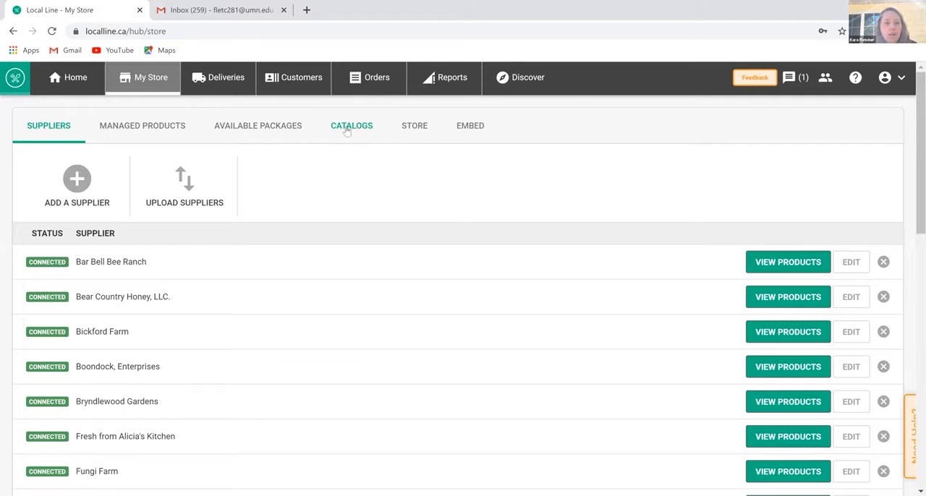
{"action": "left_click", "coordinate": [346, 130]}
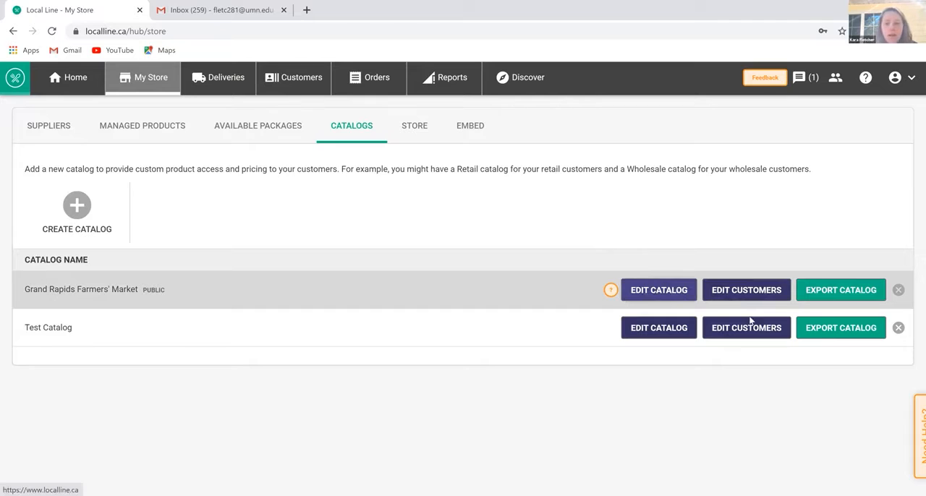
{"action": "left_click", "coordinate": [659, 290]}
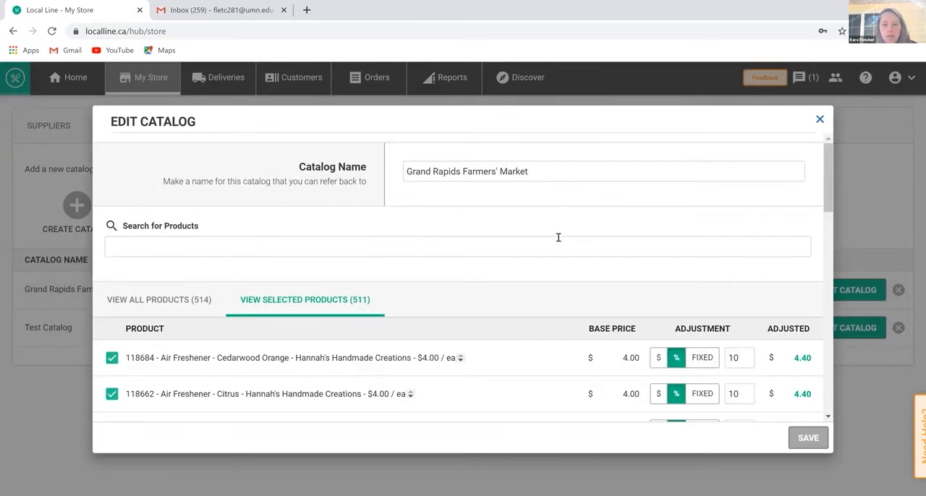
{"action": "scroll", "coordinate": [794, 223], "scroll_direction": "down", "scroll_amount": 1}
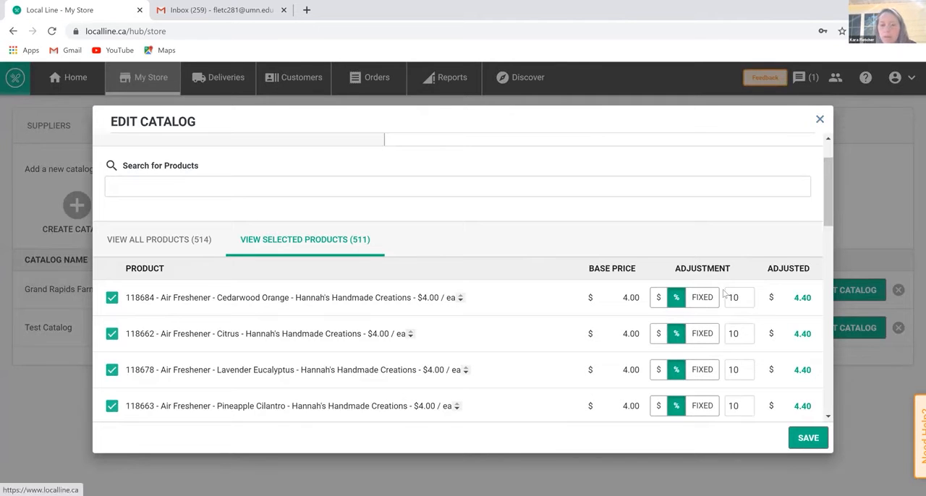
{"action": "key", "text": "Escape"}
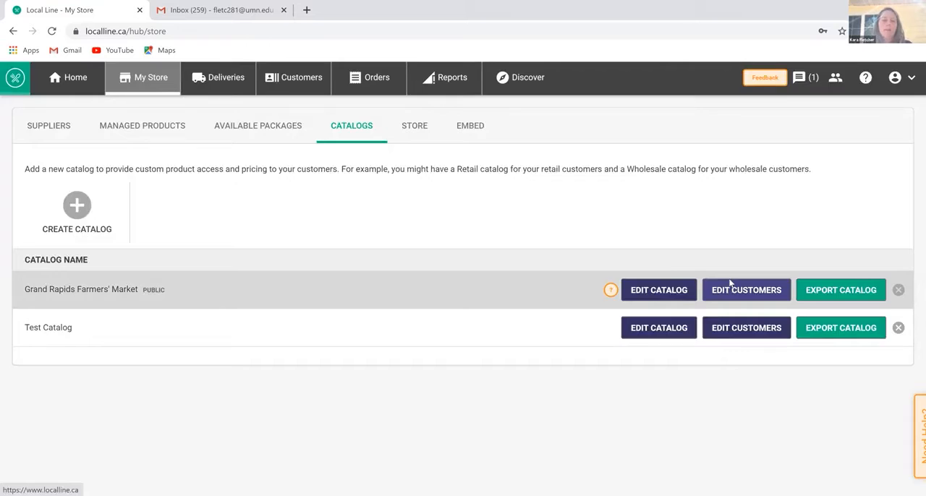
- Open the customer settings of the Grand Rapids Farmers' Market catalog, and switch its catalog schedule off and back on to show the schedule options
{"action": "left_click", "coordinate": [731, 285]}
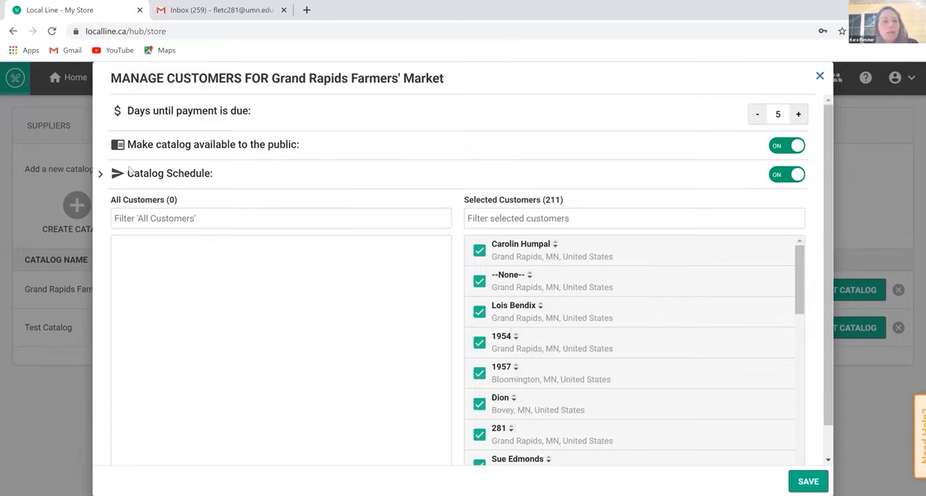
{"action": "left_click", "coordinate": [797, 176]}
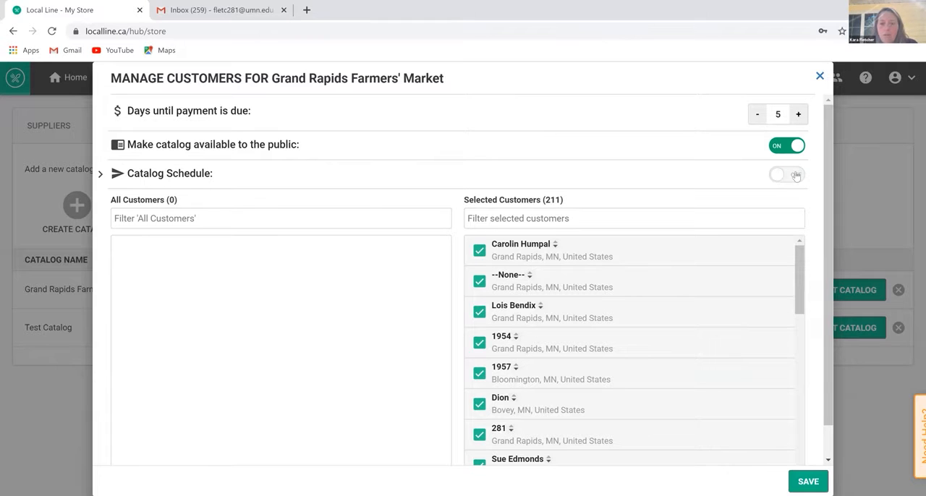
{"action": "left_click", "coordinate": [796, 176]}
{"action": "scroll", "coordinate": [691, 211], "scroll_direction": "down", "scroll_amount": 1}
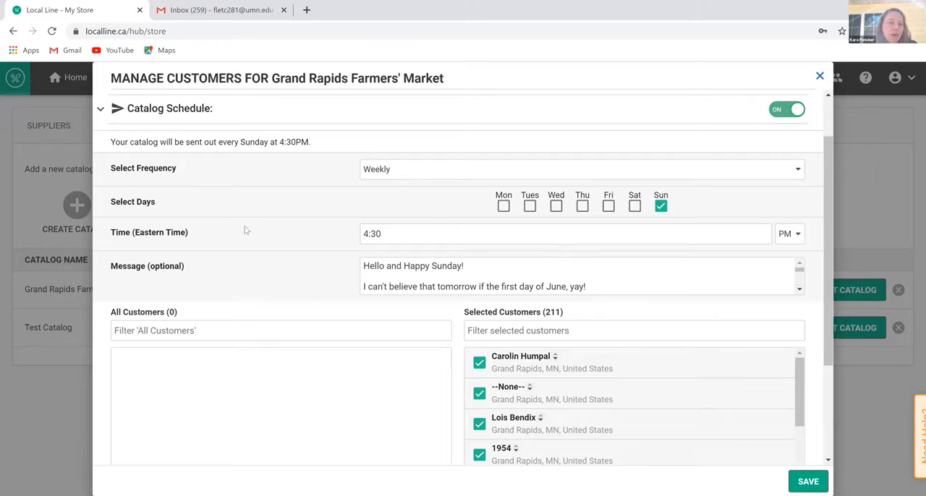
- Examine the catalog schedule's time zone, day, message and selected customers, and back out of closing the customer settings
{"action": "left_click_drag", "start_coordinate": [188, 232], "coordinate": [132, 232]}
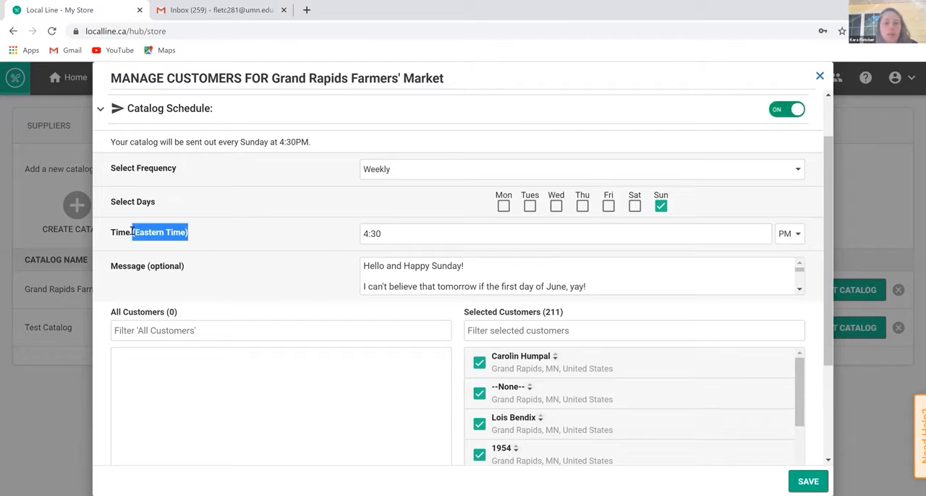
{"action": "scroll", "coordinate": [535, 272], "scroll_direction": "down", "scroll_amount": 3}
{"action": "scroll", "coordinate": [535, 273], "scroll_direction": "up", "scroll_amount": 3}
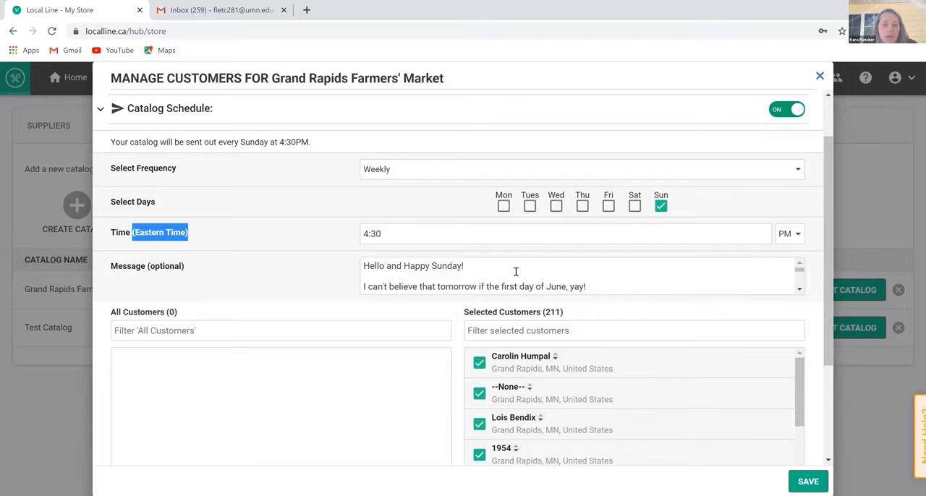
{"action": "scroll", "coordinate": [516, 271], "scroll_direction": "down", "scroll_amount": 3}
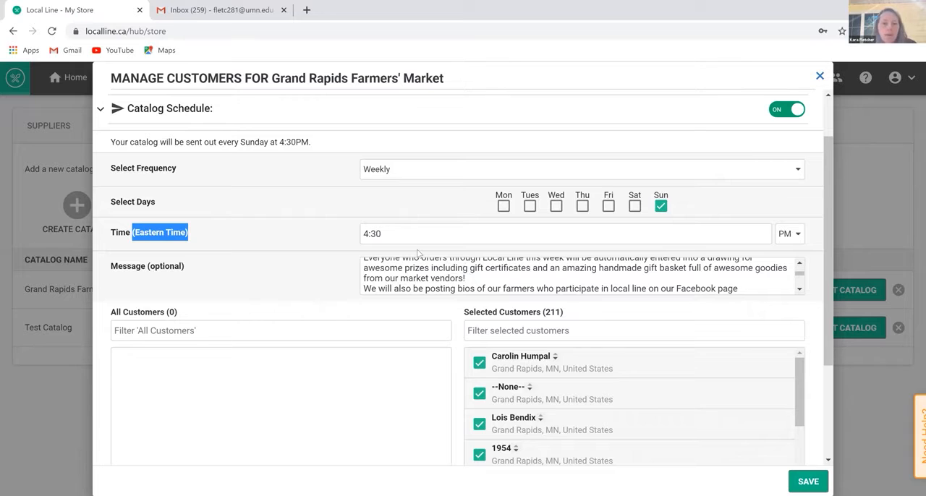
{"action": "scroll", "coordinate": [417, 253], "scroll_direction": "down", "scroll_amount": 2}
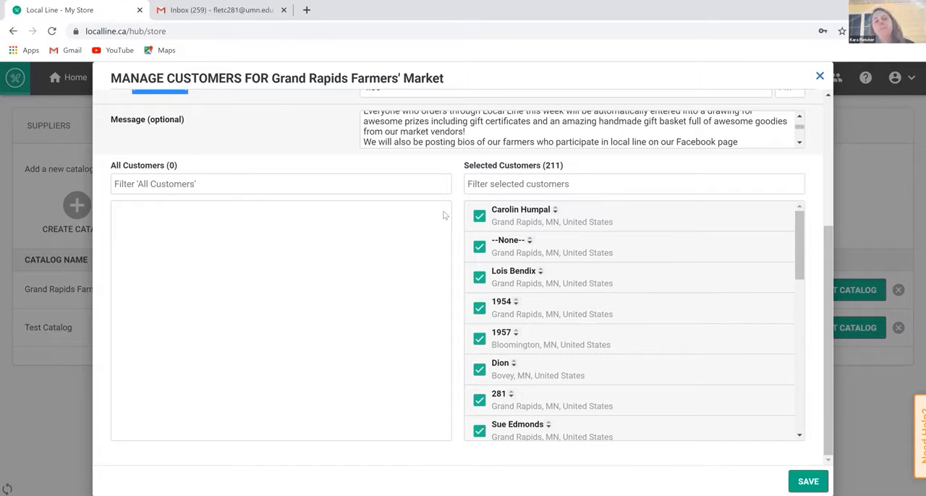
{"action": "scroll", "coordinate": [438, 207], "scroll_direction": "up", "scroll_amount": 1}
{"action": "scroll", "coordinate": [438, 208], "scroll_direction": "up", "scroll_amount": 3}
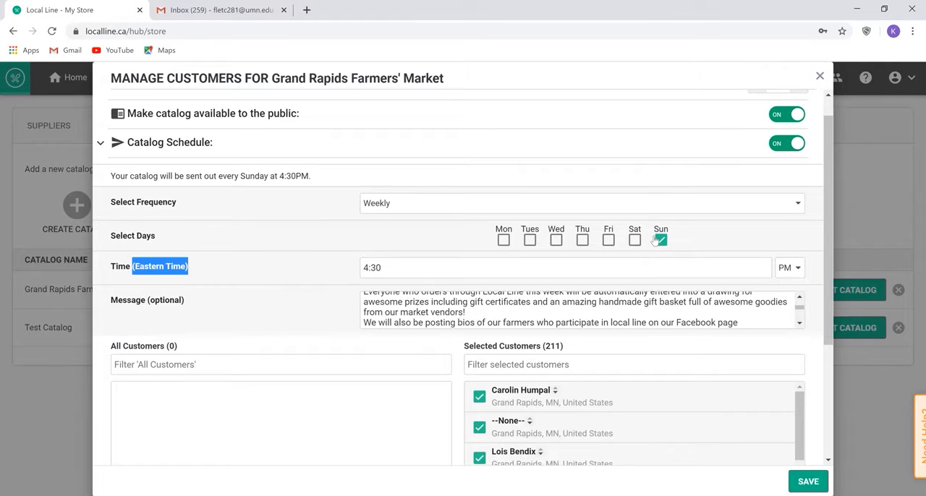
{"action": "scroll", "coordinate": [687, 183], "scroll_direction": "up", "scroll_amount": 1}
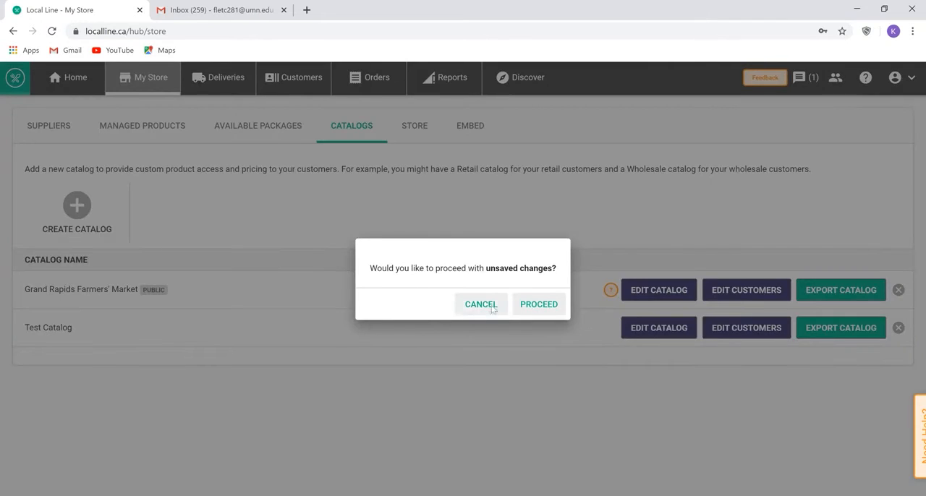
{"action": "left_click", "coordinate": [480, 304]}
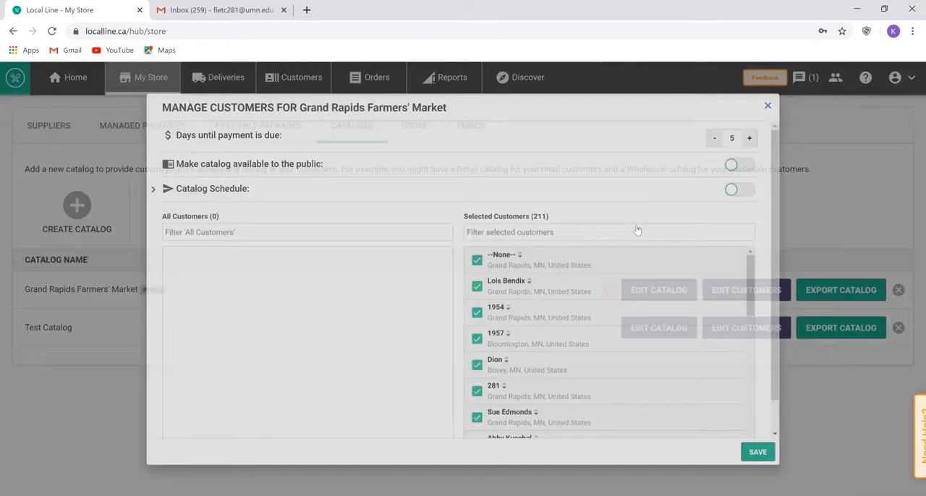
- Examine the customers selected for the Grand Rapids Farmers' Market catalog and close its customer settings
{"action": "scroll", "coordinate": [707, 300], "scroll_direction": "down", "scroll_amount": 3}
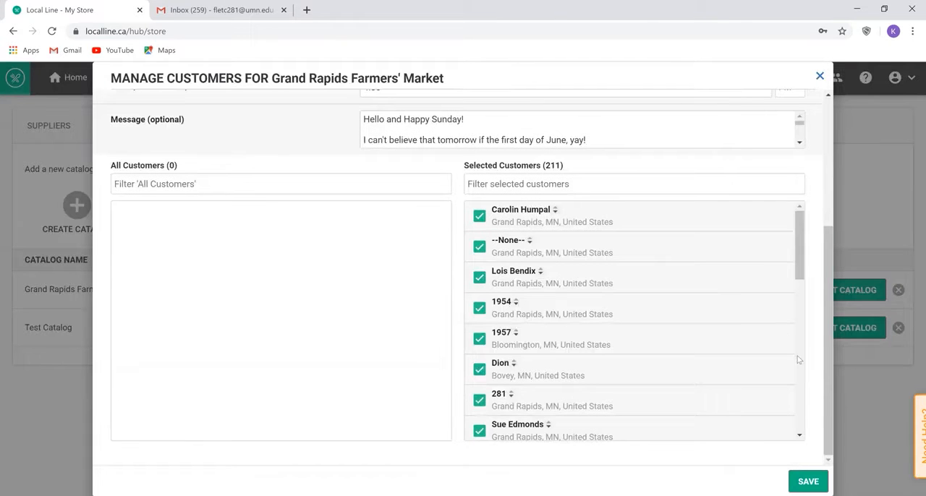
{"action": "scroll", "coordinate": [798, 360], "scroll_direction": "down", "scroll_amount": 5}
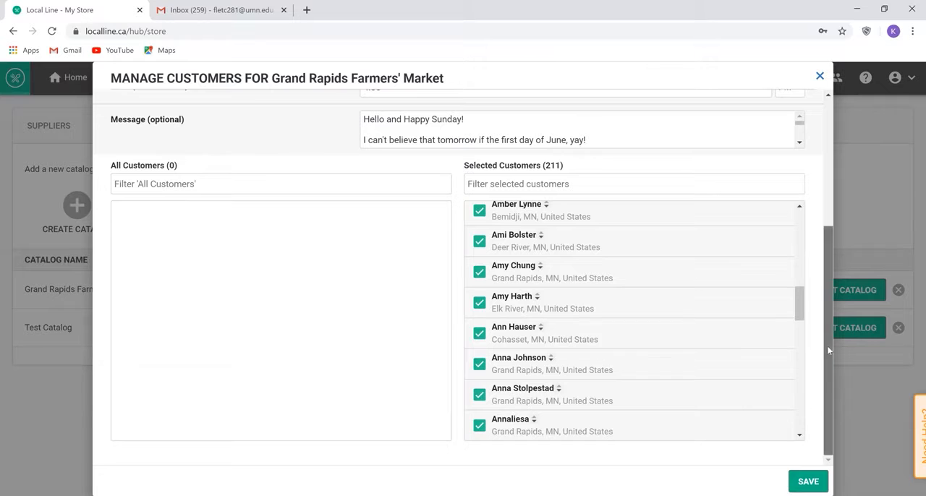
{"action": "scroll", "coordinate": [805, 350], "scroll_direction": "up", "scroll_amount": 1}
{"action": "scroll", "coordinate": [769, 269], "scroll_direction": "down", "scroll_amount": 1}
{"action": "scroll", "coordinate": [795, 376], "scroll_direction": "down", "scroll_amount": 10}
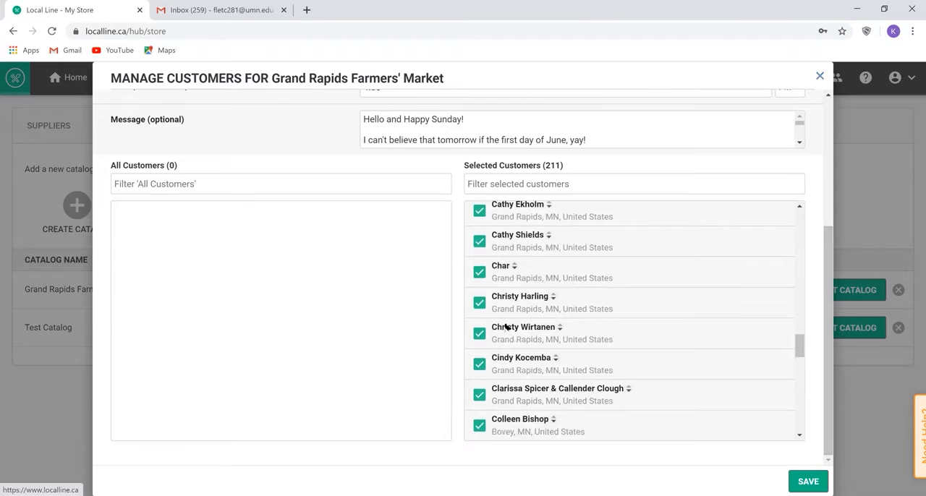
{"action": "key", "text": "Escape"}
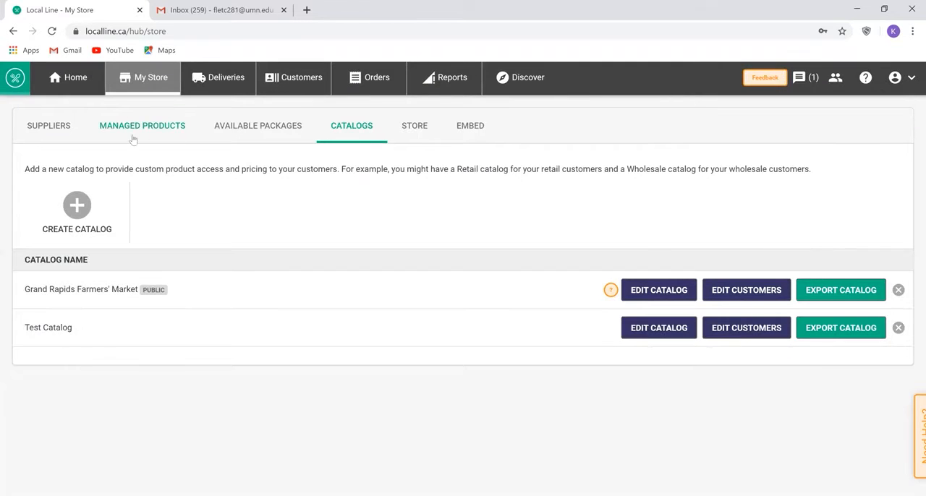
- Open the Grand Rapids Farmers' Market pickup location for editing and bring up its lead time and availability settings
{"action": "left_click", "coordinate": [240, 85]}
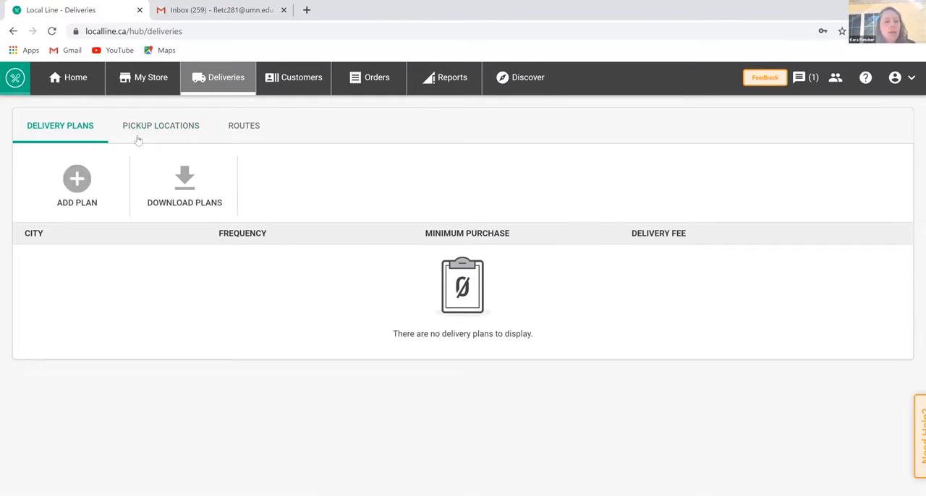
{"action": "left_click", "coordinate": [163, 131]}
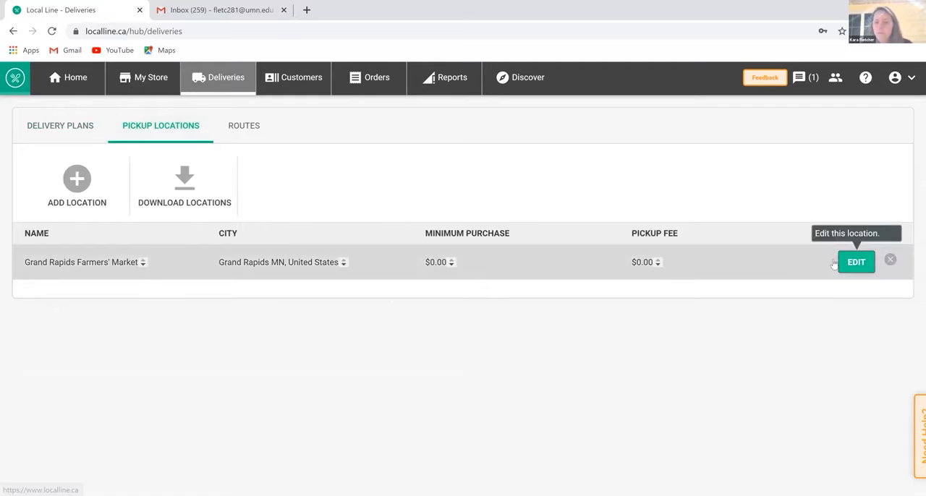
{"action": "left_click", "coordinate": [856, 262]}
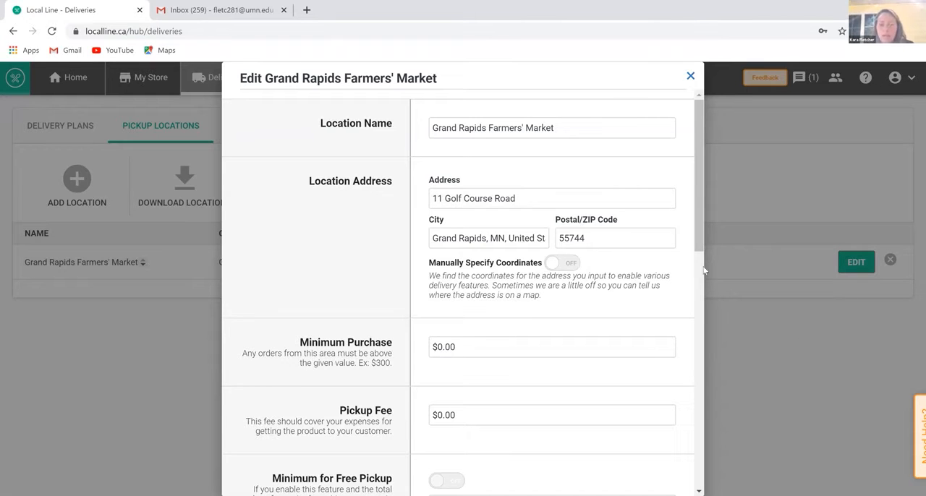
{"action": "scroll", "coordinate": [688, 315], "scroll_direction": "down", "scroll_amount": 7}
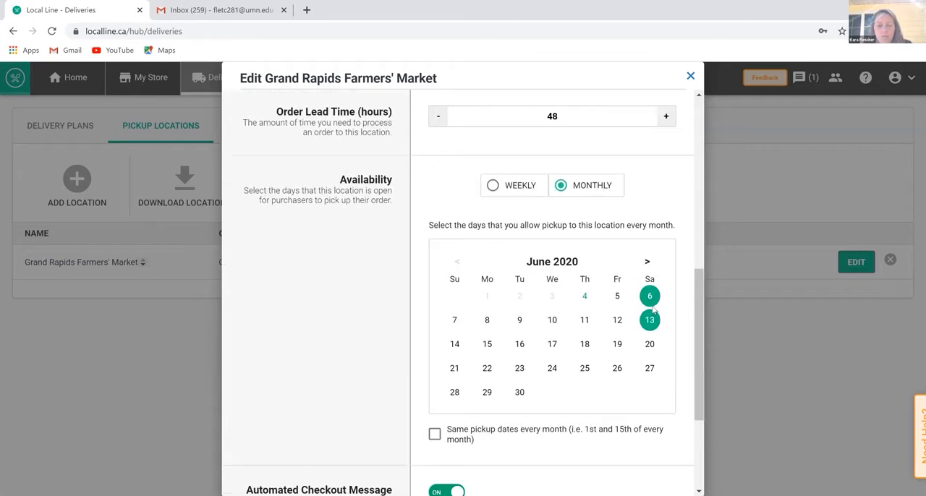
- Switch the June 5 pickup date on and off, and examine the location's order lead time and availability calendar
{"action": "left_click", "coordinate": [617, 298]}
{"action": "left_click", "coordinate": [617, 299]}
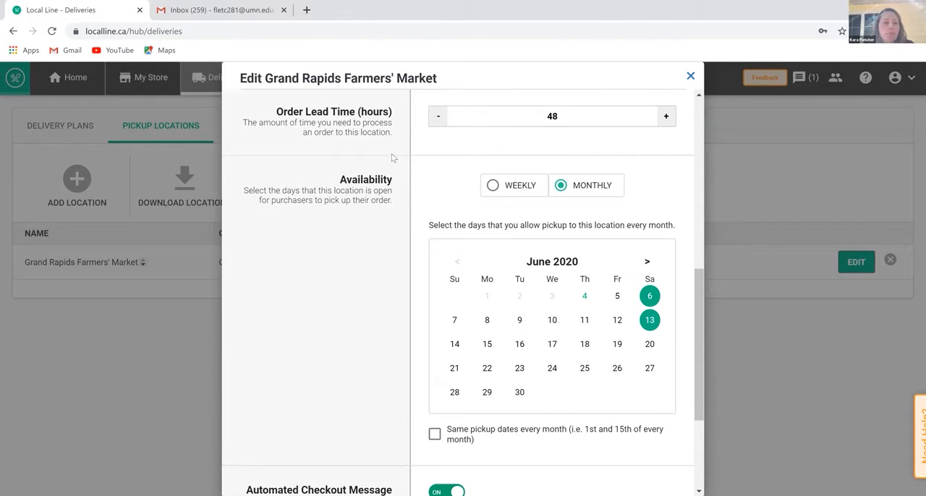
{"action": "scroll", "coordinate": [392, 158], "scroll_direction": "up", "scroll_amount": 1}
{"action": "scroll", "coordinate": [393, 156], "scroll_direction": "down", "scroll_amount": 1}
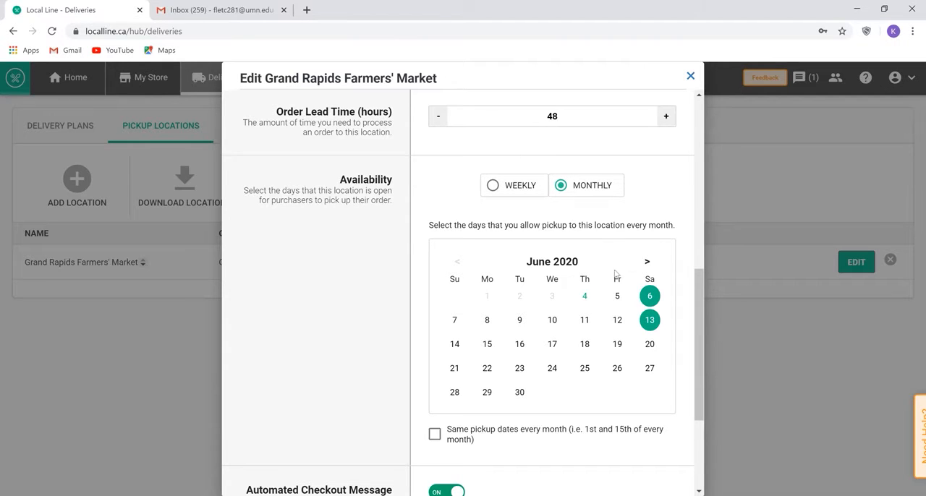
{"action": "scroll", "coordinate": [697, 313], "scroll_direction": "up", "scroll_amount": 1}
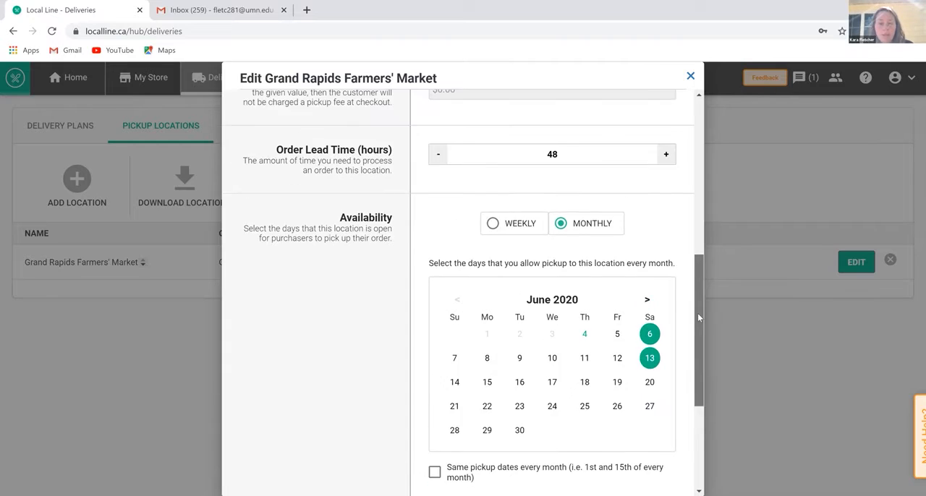
{"action": "scroll", "coordinate": [665, 268], "scroll_direction": "down", "scroll_amount": 2}
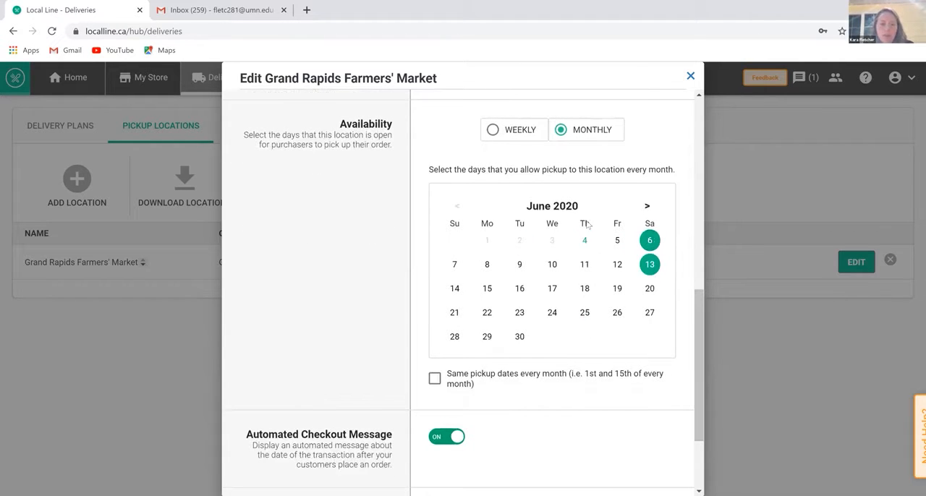
- Try other pickup dates in the monthly calendar, including June 23, and replace June 6 with June 20
{"action": "left_click", "coordinate": [650, 242]}
{"action": "left_click", "coordinate": [519, 313]}
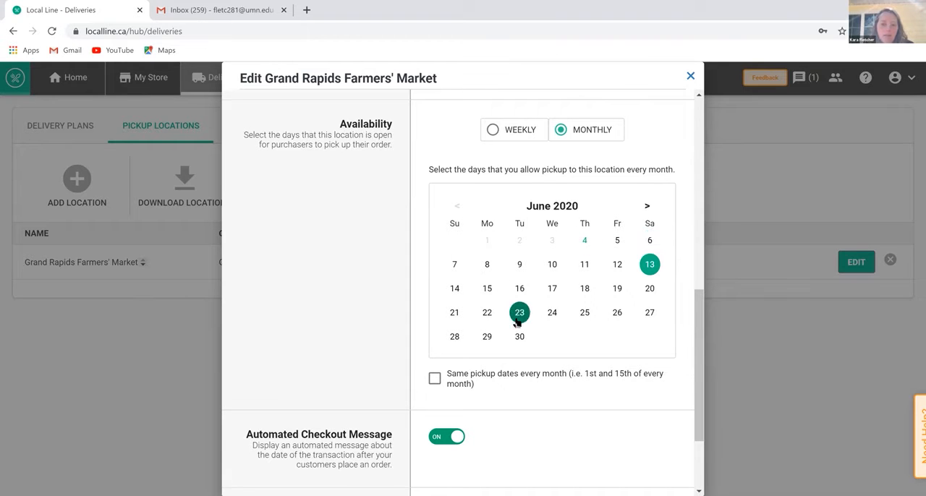
{"action": "left_click", "coordinate": [518, 319]}
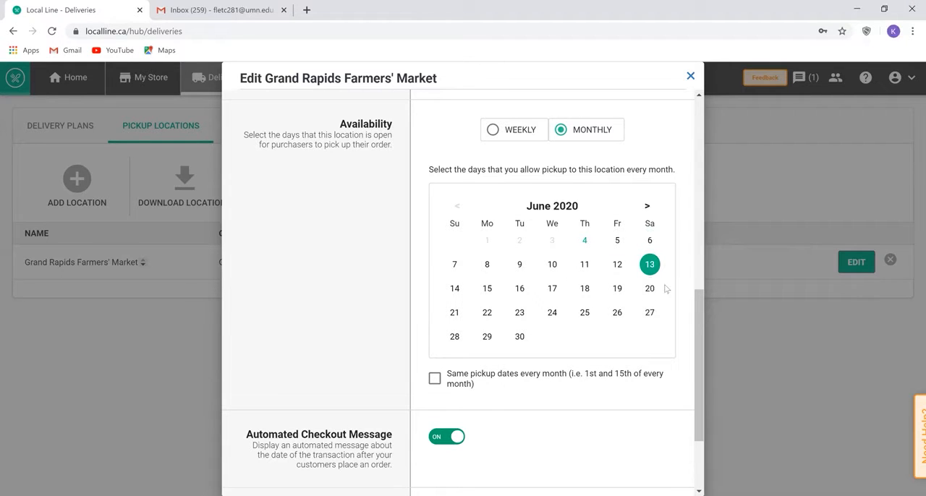
{"action": "left_click", "coordinate": [651, 243]}
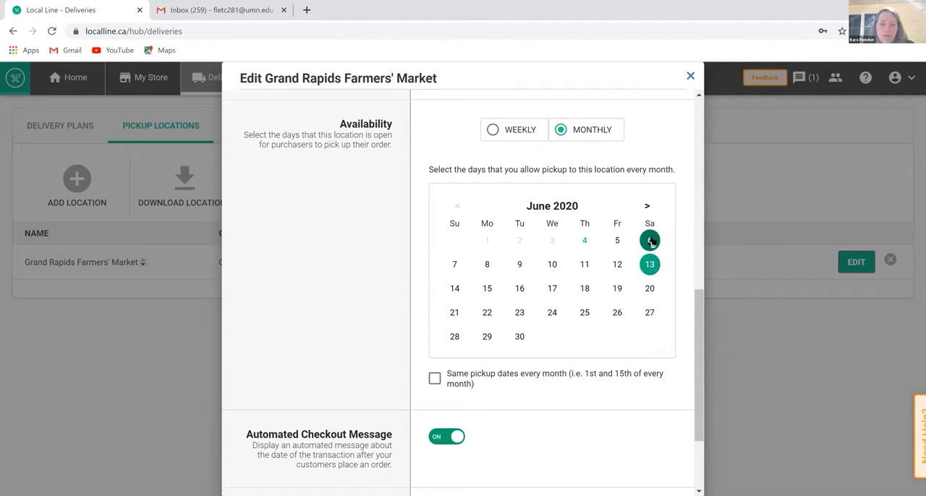
{"action": "left_click", "coordinate": [649, 289]}
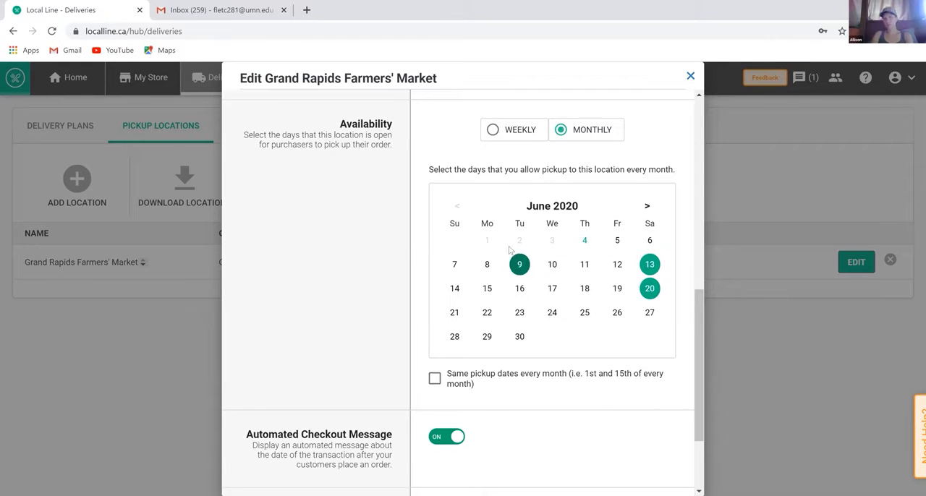
- Preview the weekly availability option, return to monthly, and restore the pickup dates to June 6 and June 13
{"action": "left_click", "coordinate": [495, 135]}
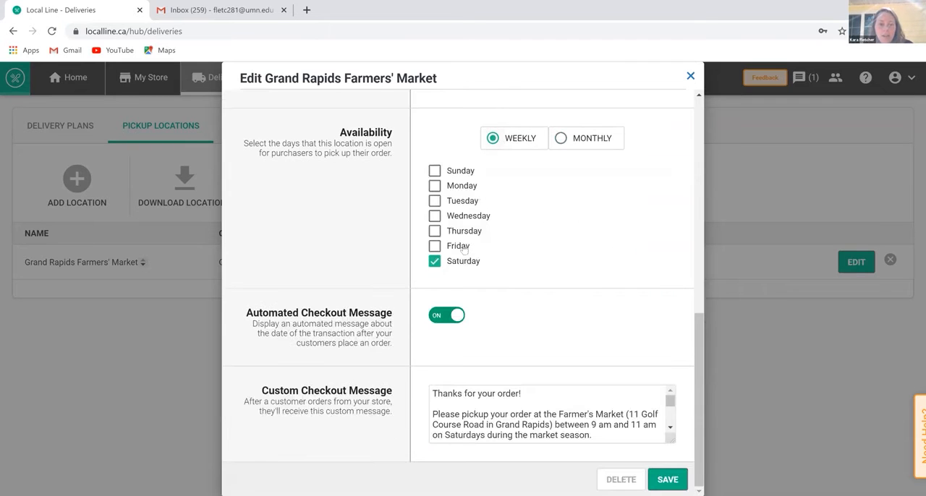
{"action": "left_click", "coordinate": [562, 138]}
{"action": "left_click", "coordinate": [649, 240]}
{"action": "left_click", "coordinate": [649, 289]}
{"action": "left_click", "coordinate": [552, 241]}
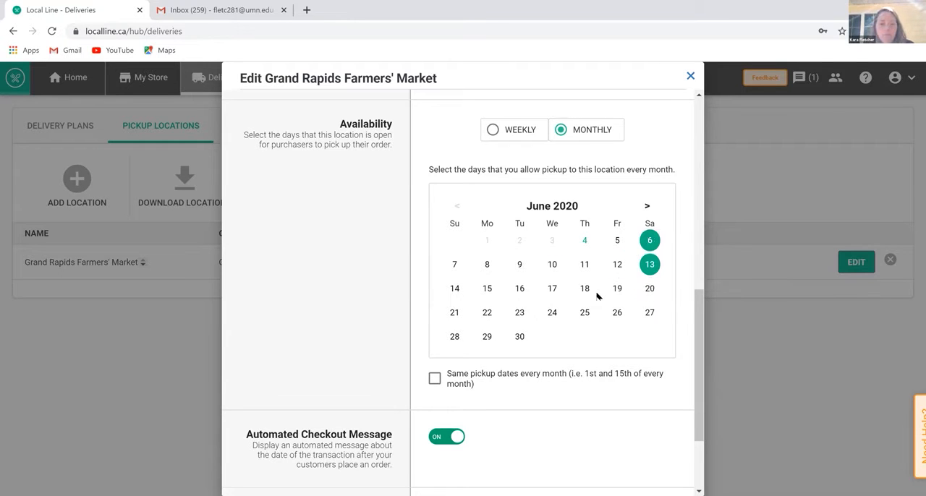
- Examine the pickup location's automated and custom checkout messages, and back out of closing the location's settings
{"action": "scroll", "coordinate": [668, 355], "scroll_direction": "down", "scroll_amount": 3}
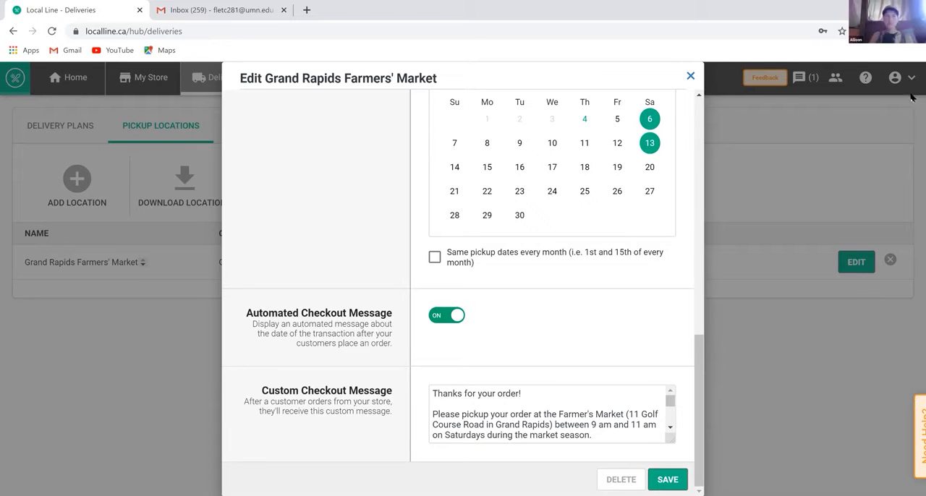
{"action": "left_click_drag", "start_coordinate": [912, 344], "coordinate": [911, 361]}
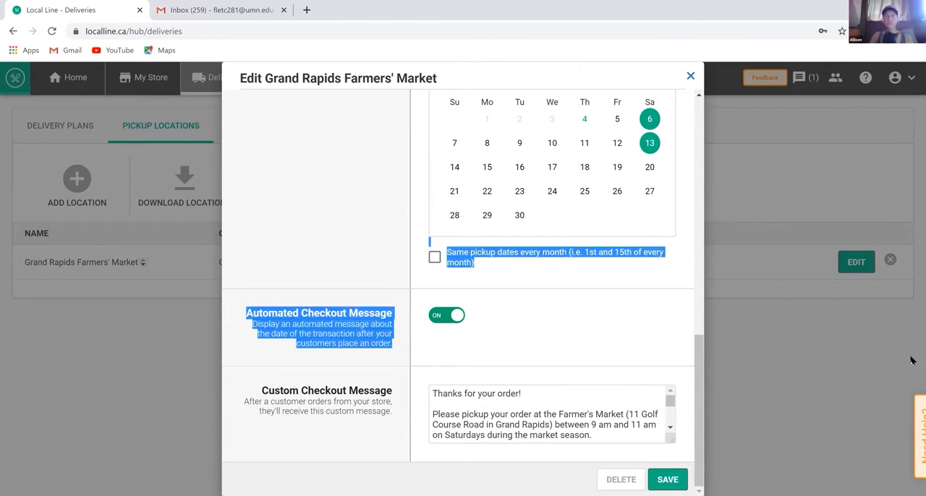
{"action": "left_click", "coordinate": [807, 242]}
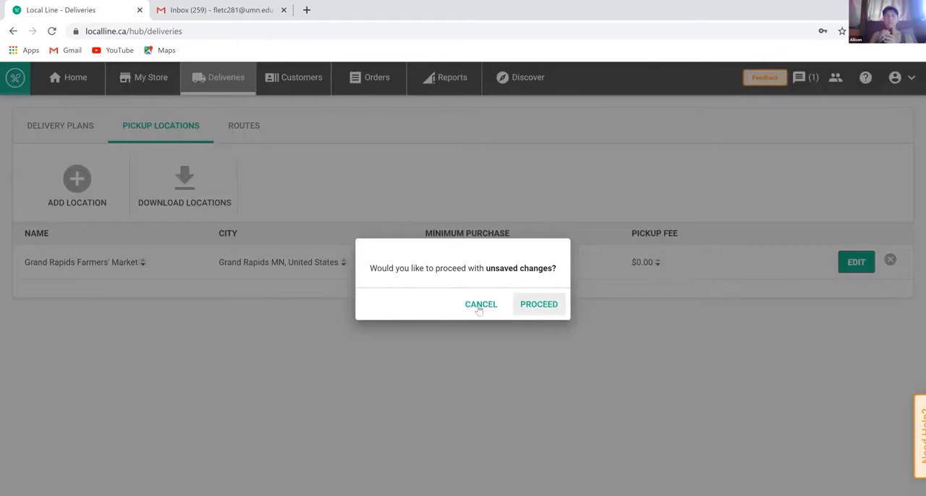
{"action": "left_click", "coordinate": [539, 305]}
{"action": "left_click", "coordinate": [856, 262]}
{"action": "scroll", "coordinate": [613, 230], "scroll_direction": "down", "scroll_amount": 1}
{"action": "scroll", "coordinate": [612, 226], "scroll_direction": "down", "scroll_amount": 10}
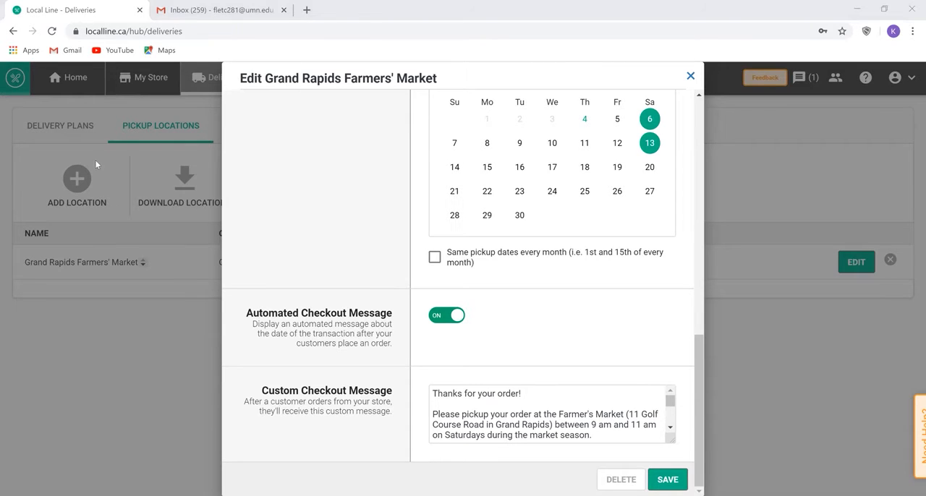
{"action": "left_click", "coordinate": [173, 185]}
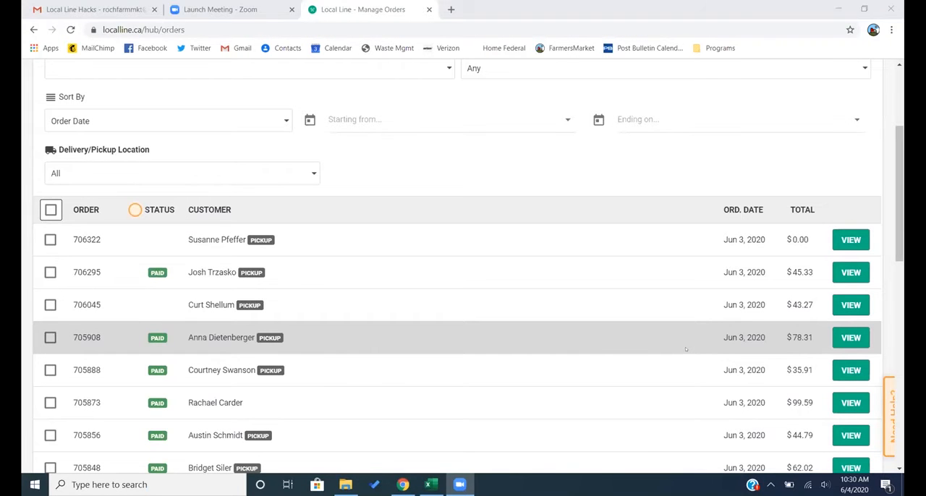
- Look over the draft order list export protocol in the Excel workbook and return to the customer orders in Local Line
{"action": "scroll", "coordinate": [456, 201], "scroll_direction": "up", "scroll_amount": 3}
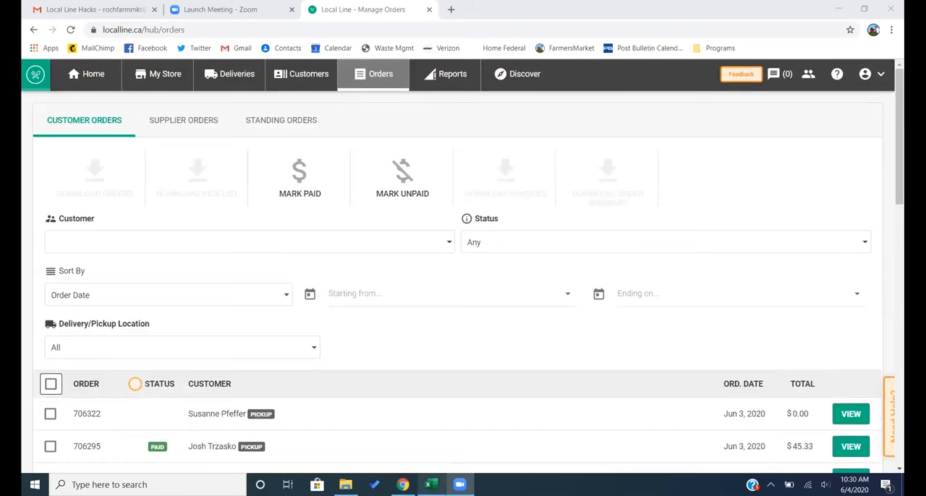
{"action": "left_click", "coordinate": [431, 485]}
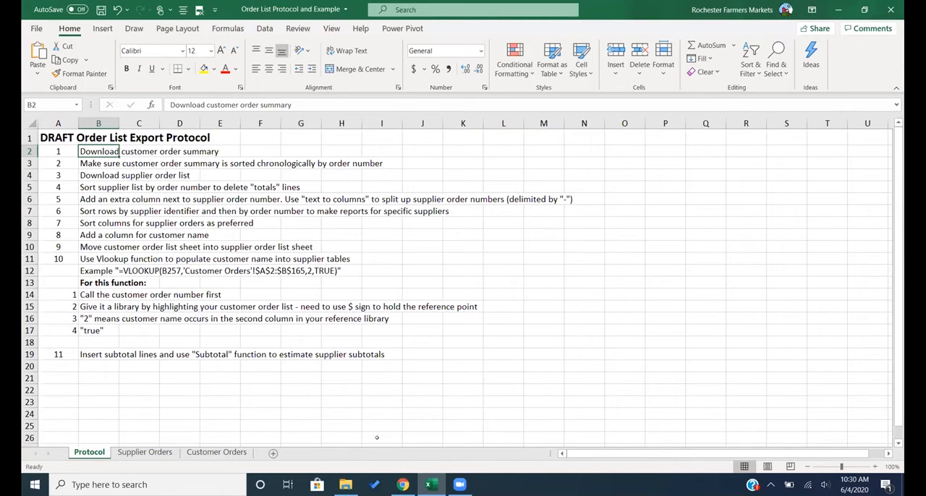
{"action": "left_click", "coordinate": [402, 485]}
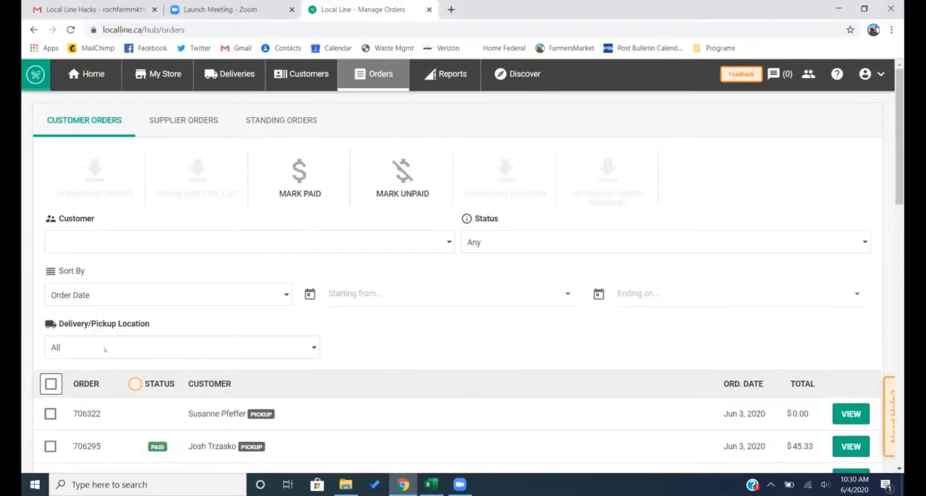
- Select the first four customer orders in the list sorted by order date
{"action": "scroll", "coordinate": [104, 349], "scroll_direction": "down", "scroll_amount": 5}
{"action": "left_click", "coordinate": [50, 105]}
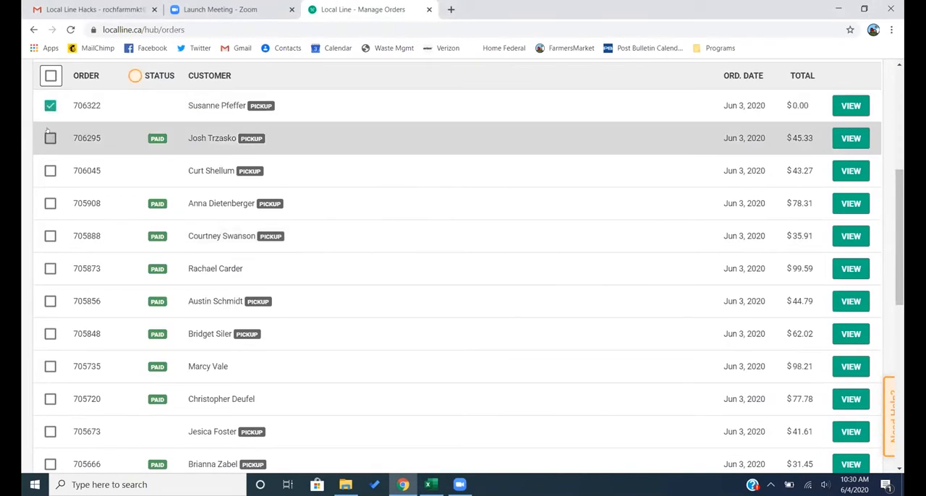
{"action": "left_click", "coordinate": [50, 138]}
{"action": "left_click", "coordinate": [50, 170]}
{"action": "left_click", "coordinate": [50, 203]}
- Sort the customer orders by delivery date and limit them to deliveries from 2020/06/06 to 2020/06/06
{"action": "scroll", "coordinate": [72, 224], "scroll_direction": "up", "scroll_amount": 4}
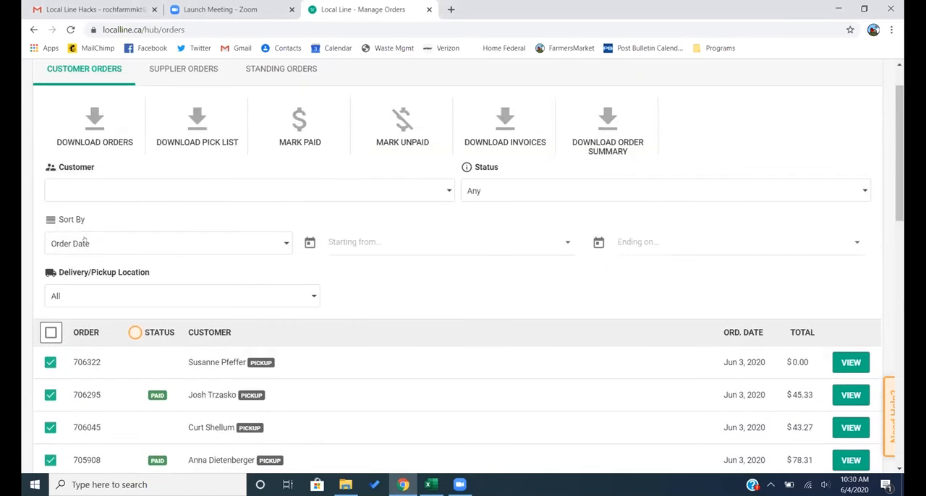
{"action": "left_click", "coordinate": [84, 241]}
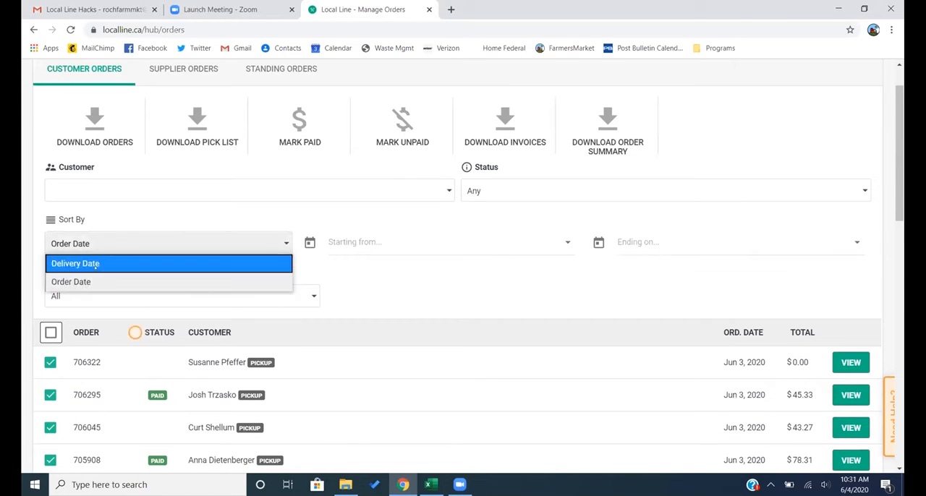
{"action": "left_click", "coordinate": [95, 265]}
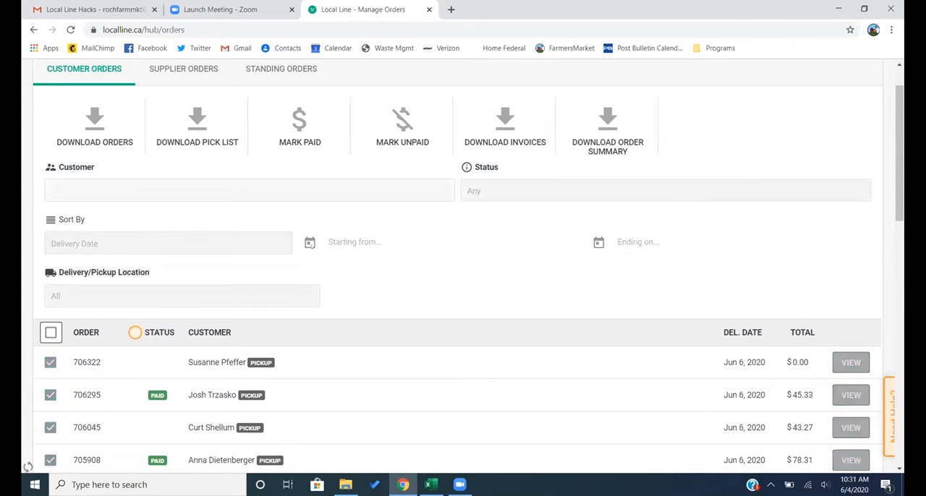
{"action": "left_click", "coordinate": [312, 245]}
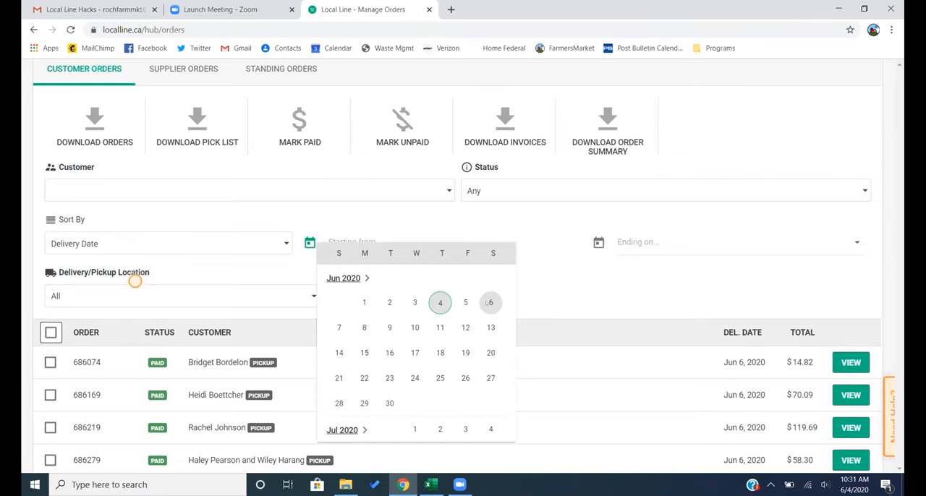
{"action": "left_click", "coordinate": [490, 302]}
{"action": "left_click", "coordinate": [612, 297]}
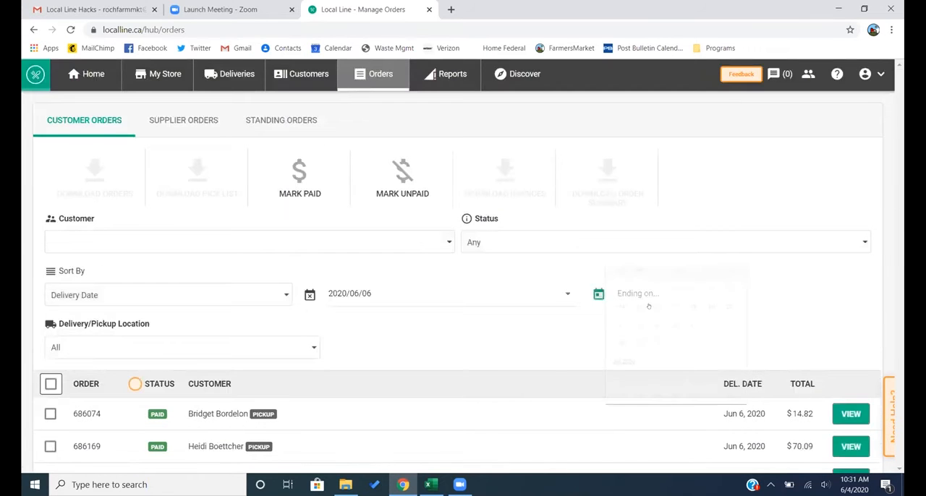
{"action": "left_click", "coordinate": [779, 323]}
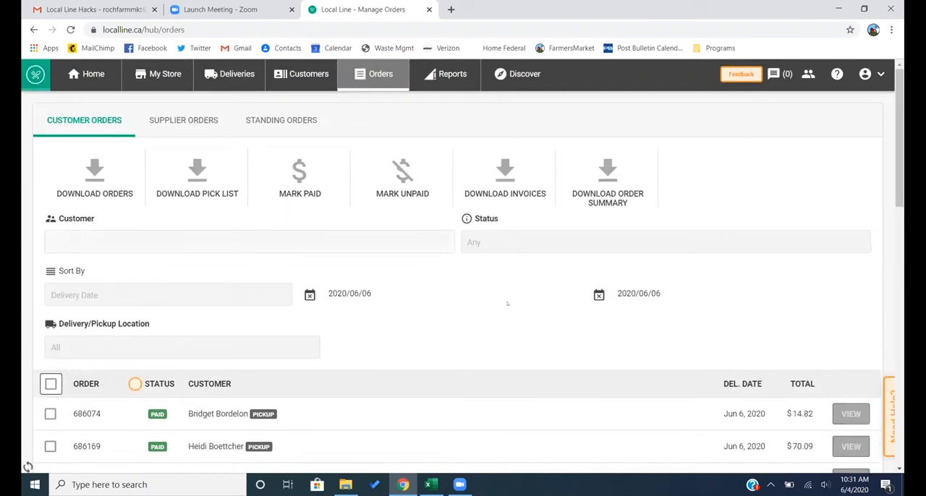
- Select the first four customer orders in the list filtered to the June 6 delivery date
{"action": "scroll", "coordinate": [507, 303], "scroll_direction": "down", "scroll_amount": 2}
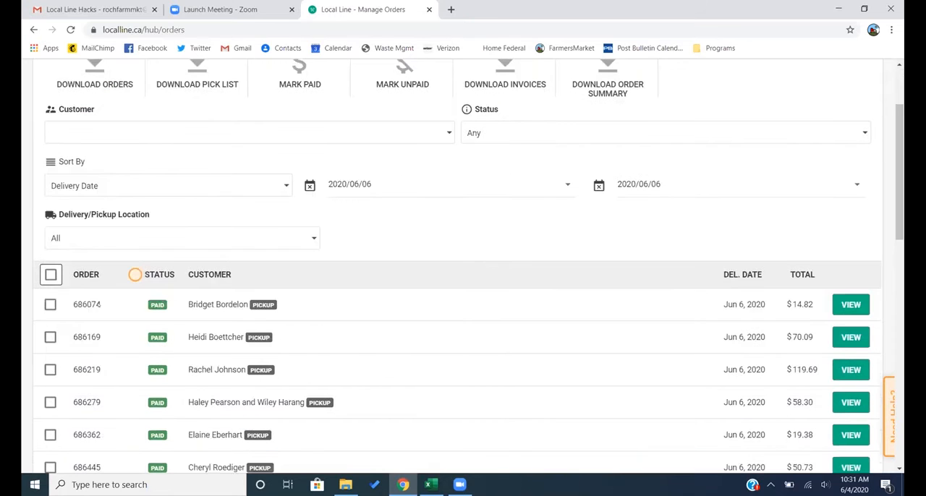
{"action": "left_click", "coordinate": [50, 305]}
{"action": "left_click", "coordinate": [50, 337]}
{"action": "left_click", "coordinate": [50, 370]}
{"action": "left_click", "coordinate": [50, 403]}
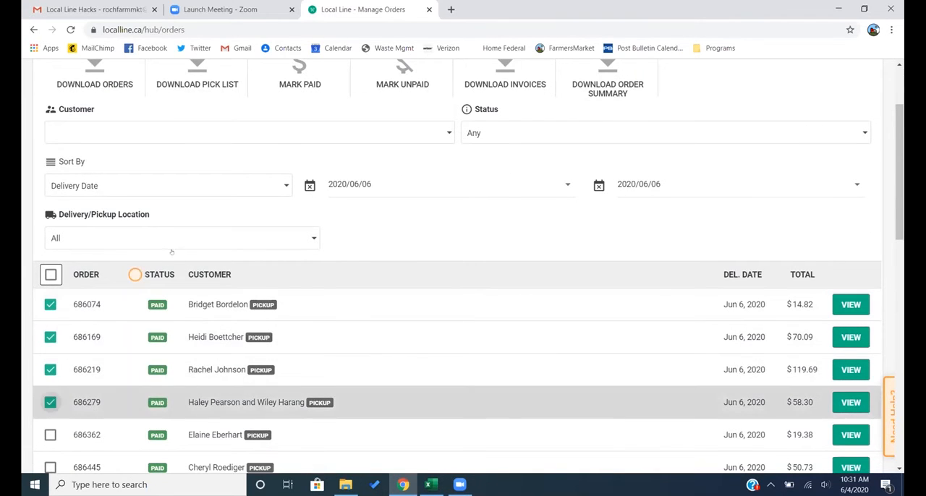
- Download the order summary for the selected customer orders, open the file in Excel and enable editing
{"action": "scroll", "coordinate": [172, 252], "scroll_direction": "up", "scroll_amount": 2}
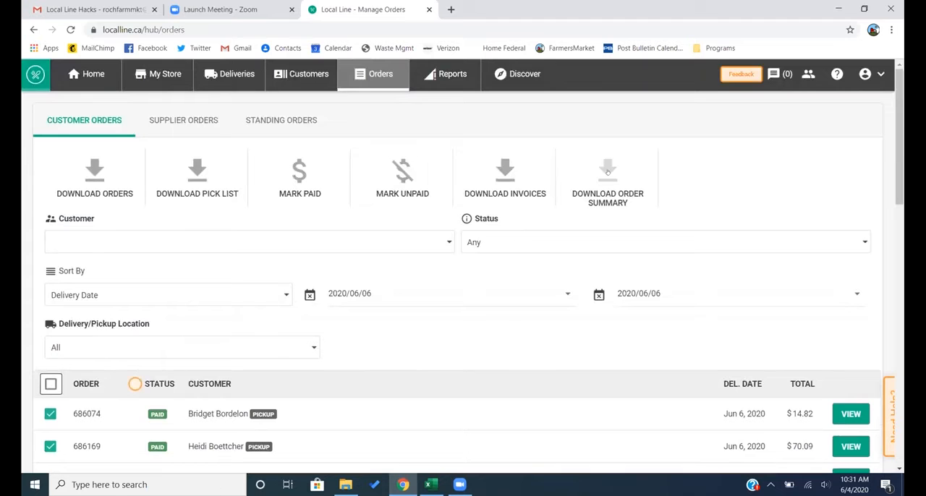
{"action": "left_click", "coordinate": [610, 170]}
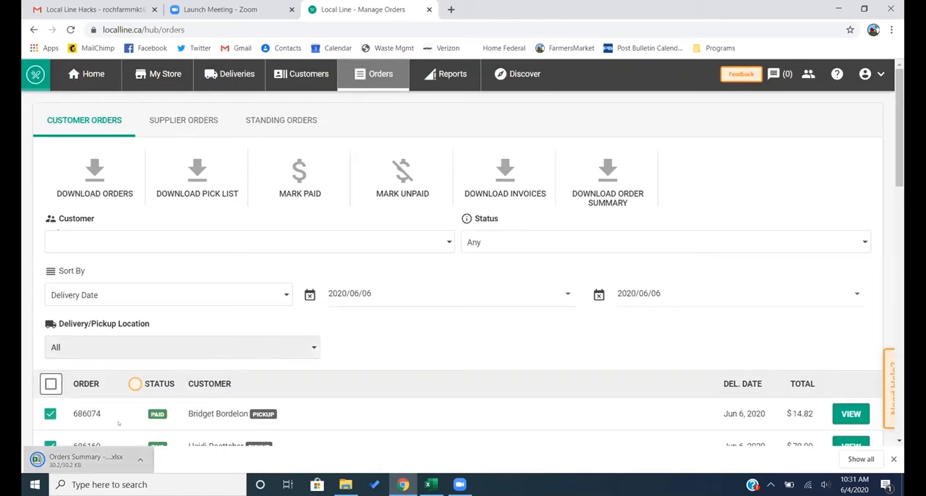
{"action": "left_click", "coordinate": [60, 457]}
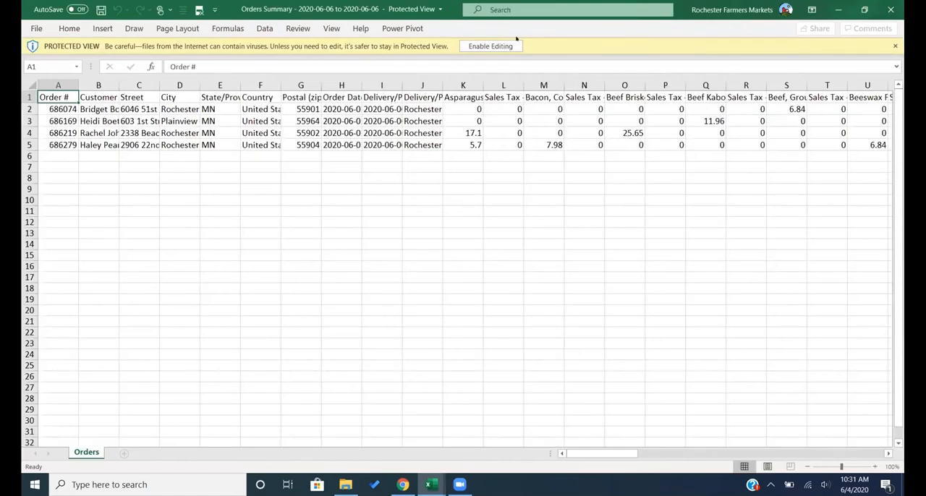
{"action": "left_click", "coordinate": [490, 46]}
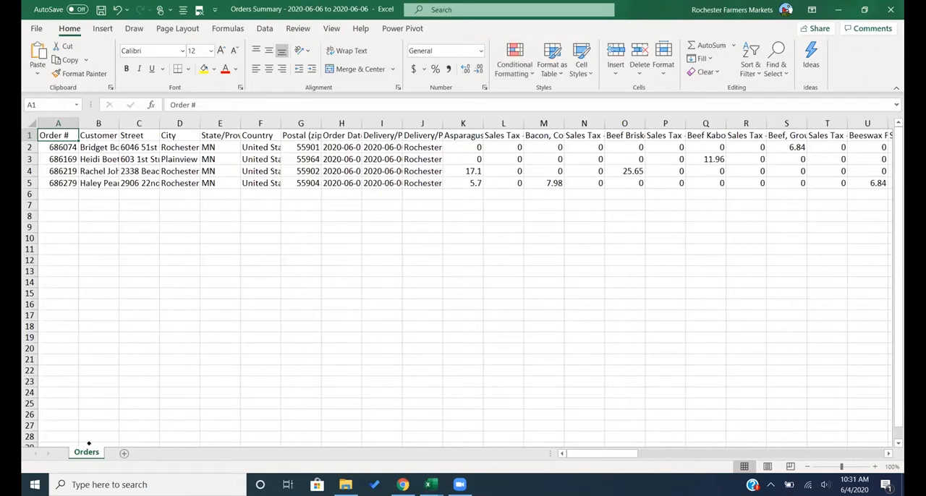
- Try to rename the Orders sheet of the order summary as "Customer ORder SUmmary"
{"action": "right_click", "coordinate": [86, 453]}
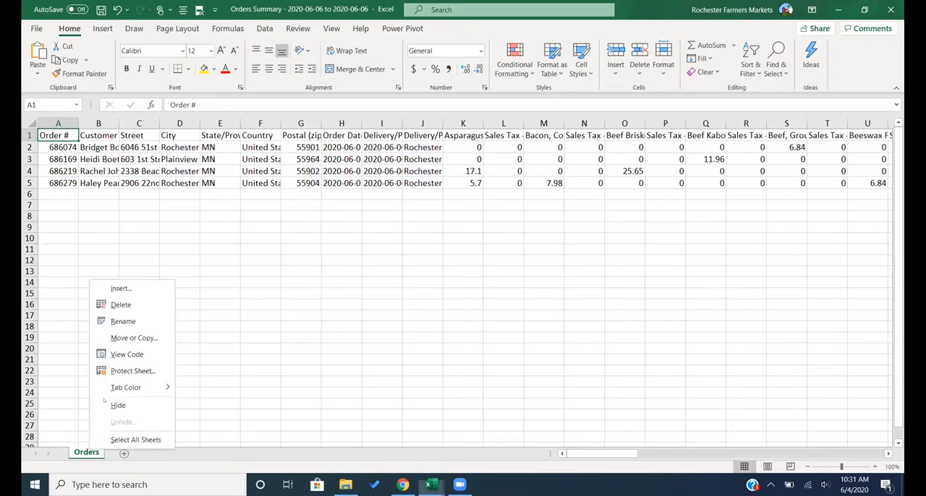
{"action": "left_click", "coordinate": [134, 320]}
{"action": "type", "text": "Custom"}
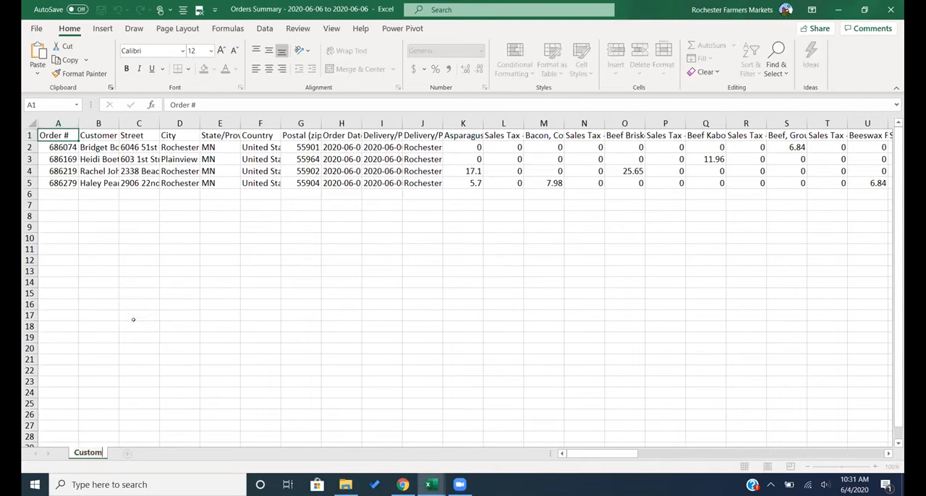
{"action": "type", "text": "er ORder SUmmary"}
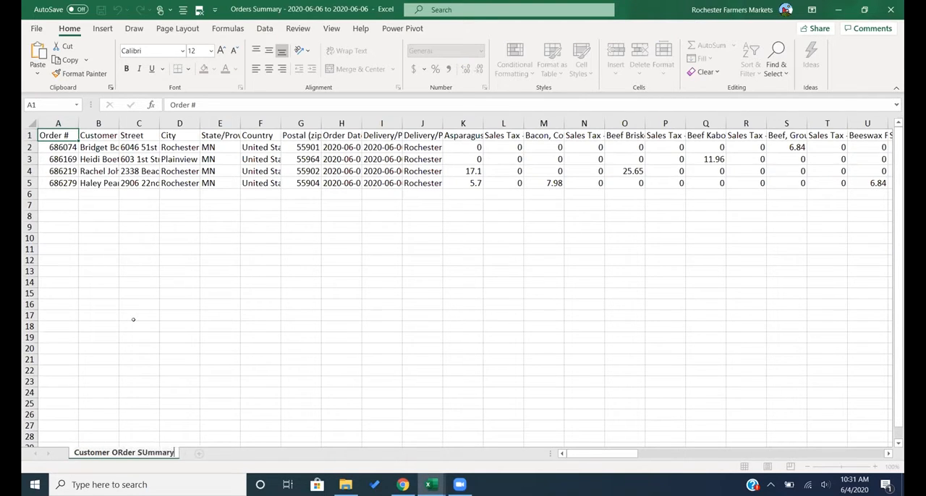
- Return to Local Line to show the supplier orders and consult the Order List Protocol and Example workbook in Excel
{"action": "left_click", "coordinate": [403, 485]}
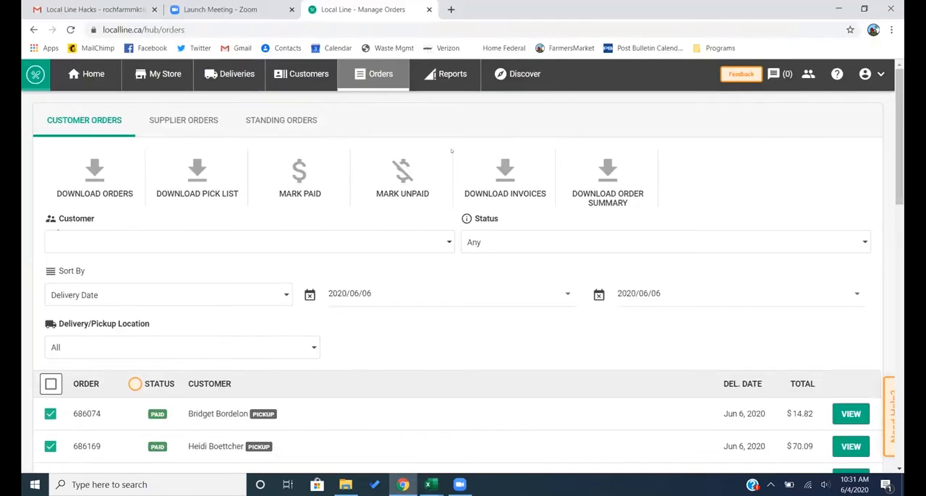
{"action": "left_click", "coordinate": [190, 117]}
{"action": "mouse_move", "coordinate": [432, 484]}
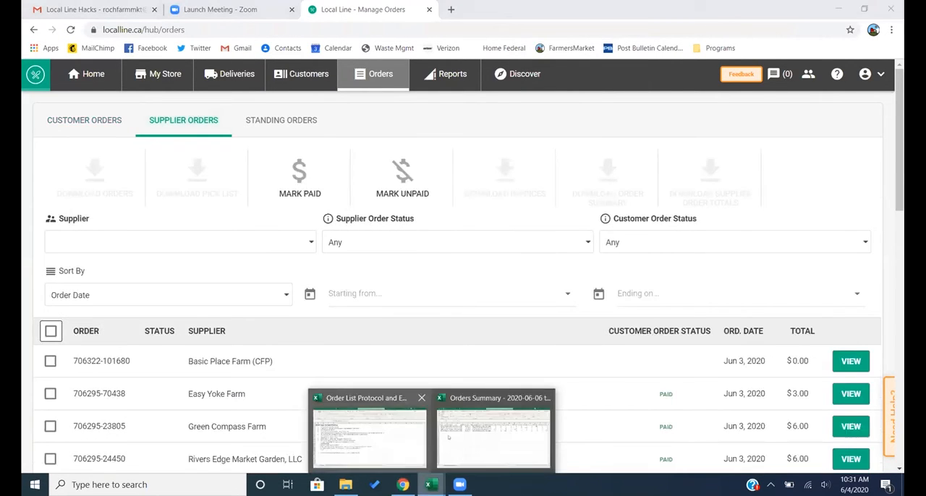
{"action": "left_click", "coordinate": [412, 437]}
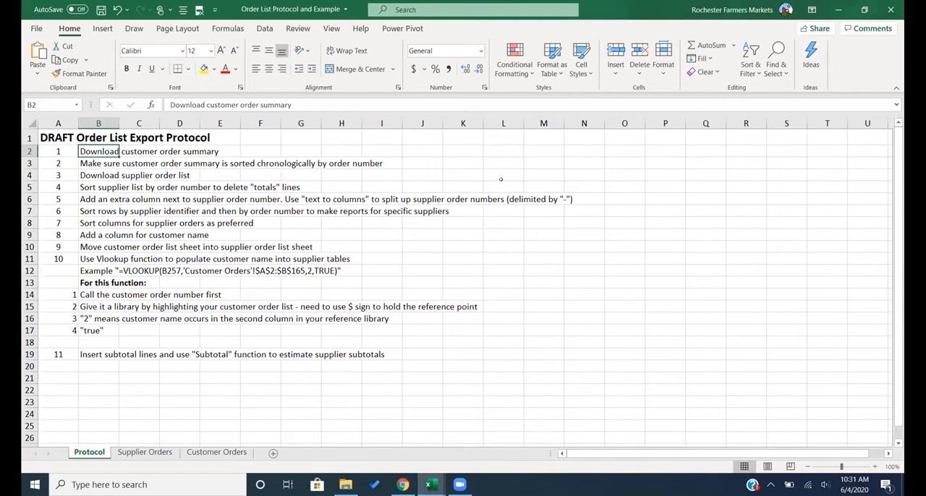
{"action": "mouse_move", "coordinate": [431, 484]}
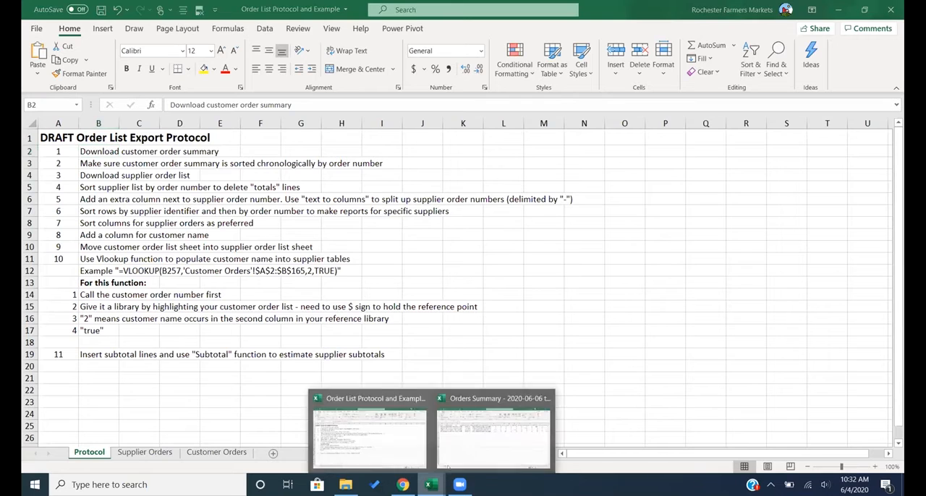
- Check the order number sequence in the Orders Summary workbook and fit the Customer Name column to its contents
{"action": "left_click", "coordinate": [489, 439]}
{"action": "key", "text": "Down"}
{"action": "key", "text": "Down"}
{"action": "key", "text": "Down"}
{"action": "key", "text": "Down"}
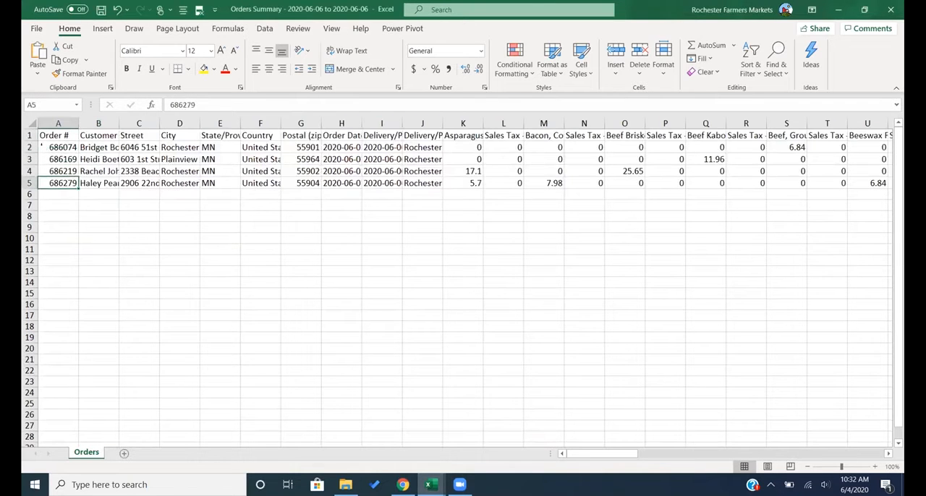
{"action": "double_click", "coordinate": [119, 124]}
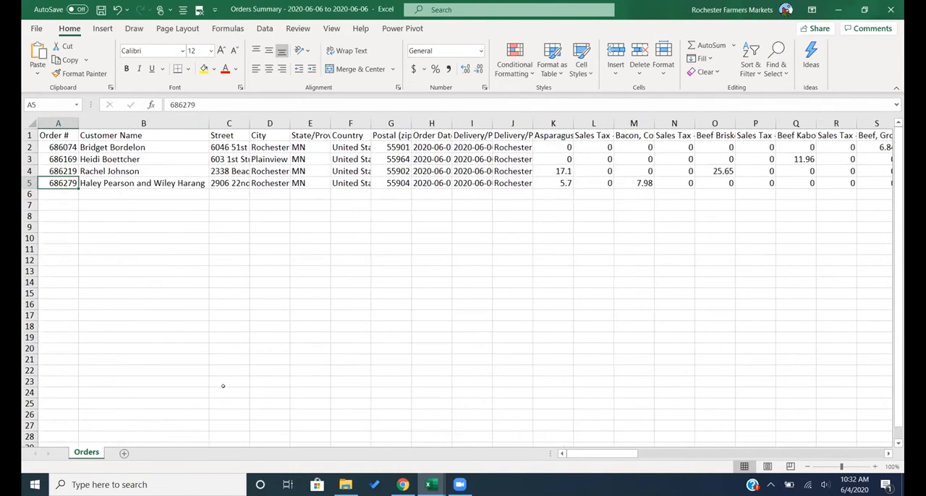
- Check the order list export protocol in Excel again and return to the supplier orders in Local Line
{"action": "left_click", "coordinate": [402, 485]}
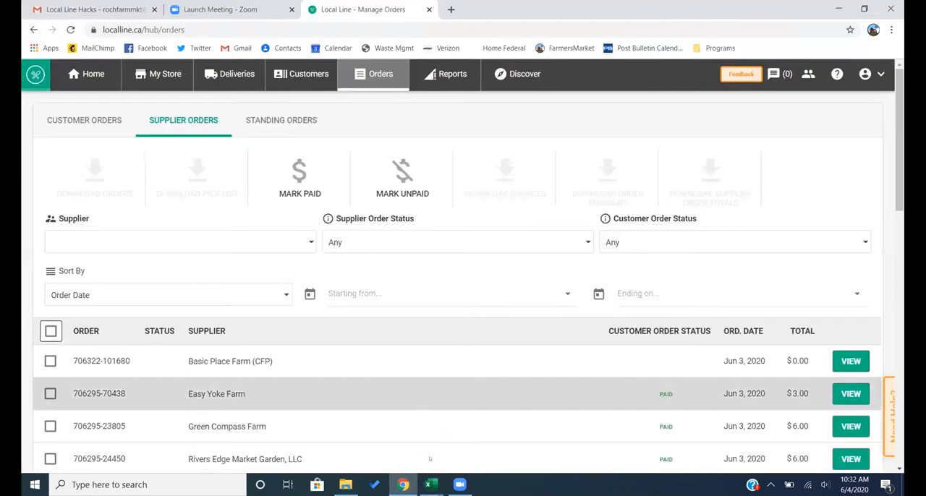
{"action": "left_click", "coordinate": [431, 485]}
{"action": "left_click", "coordinate": [405, 453]}
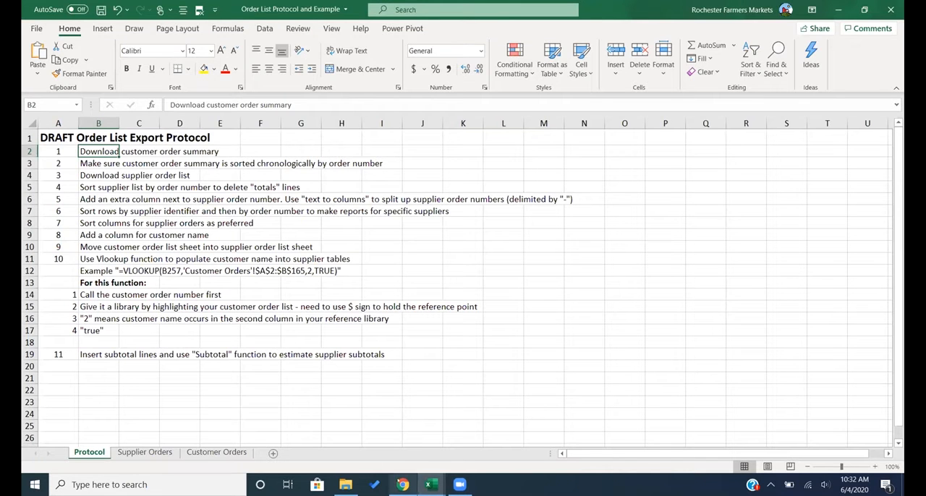
{"action": "left_click", "coordinate": [403, 485]}
{"action": "right_click", "coordinate": [403, 484]}
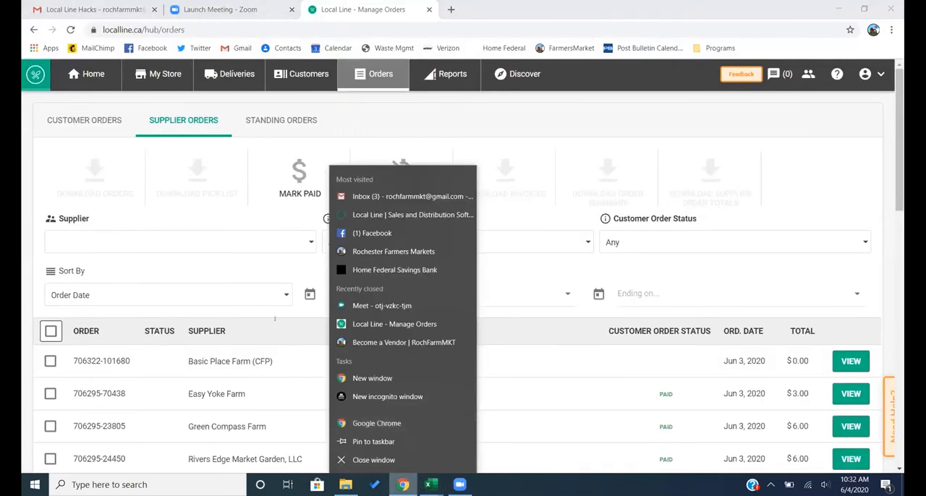
{"action": "left_click", "coordinate": [283, 269]}
- Sort the supplier orders by delivery date and limit them to deliveries from 2020/06/06 to 2020/06/06
{"action": "left_click", "coordinate": [105, 297]}
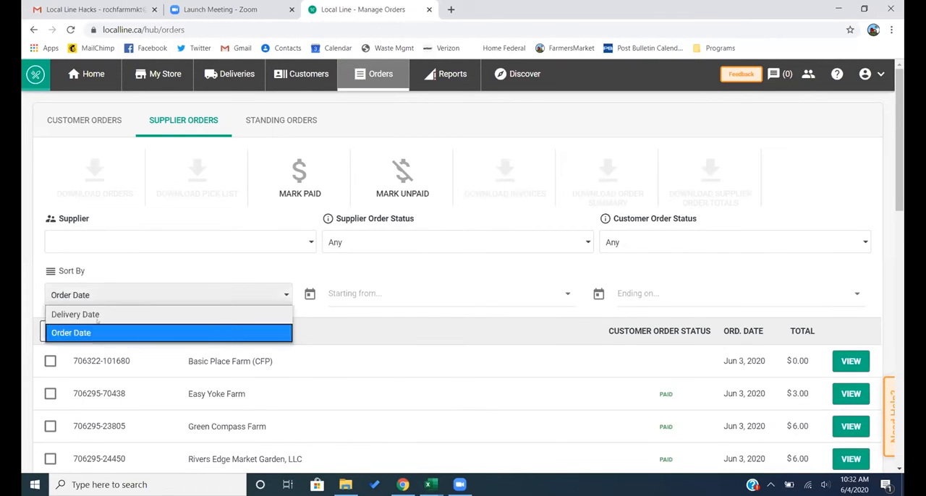
{"action": "left_click", "coordinate": [123, 314]}
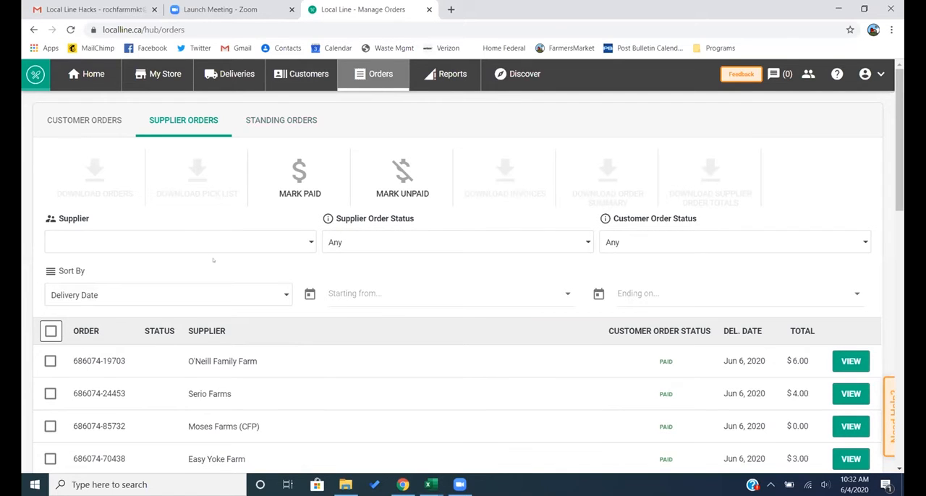
{"action": "left_click", "coordinate": [342, 294]}
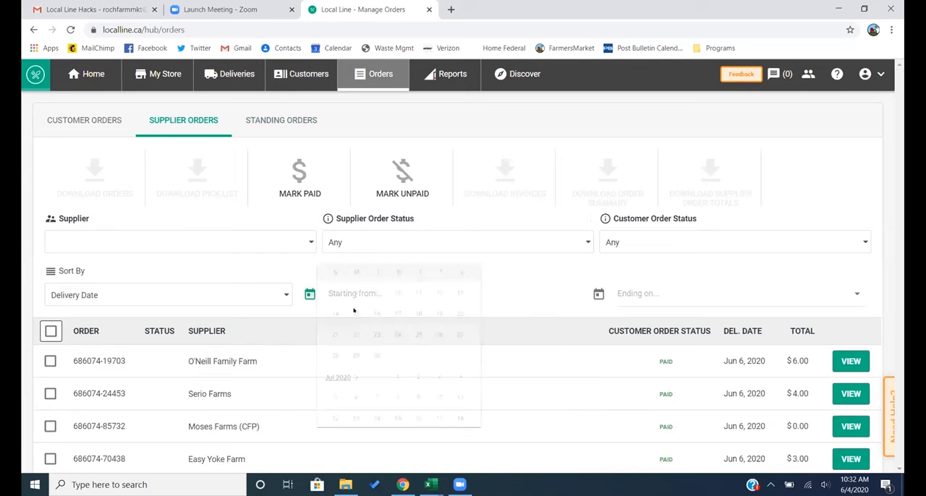
{"action": "left_click", "coordinate": [490, 322]}
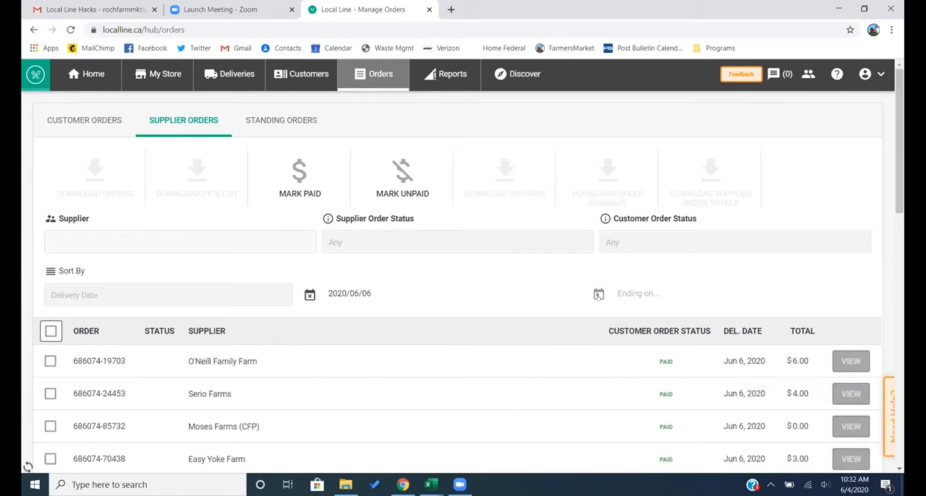
{"action": "left_click", "coordinate": [637, 294]}
{"action": "left_click", "coordinate": [779, 319]}
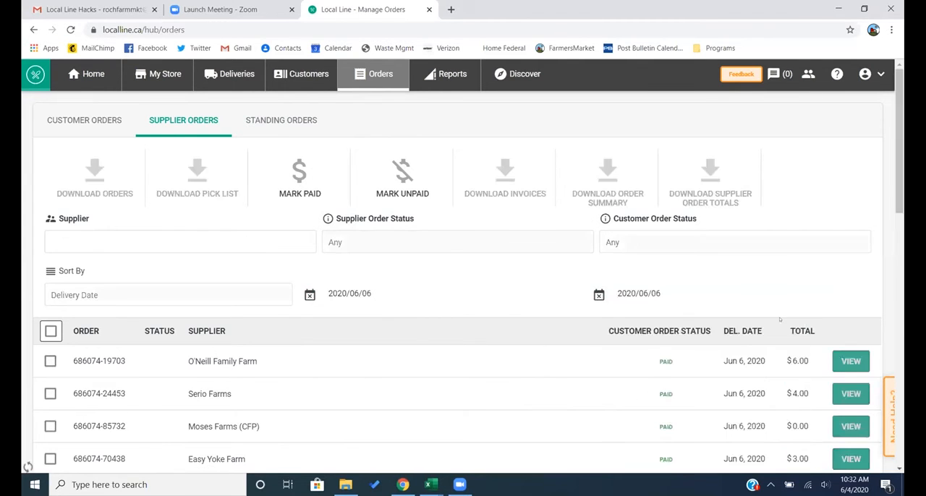
- Select the first six supplier orders in the list filtered to the June 6 delivery date
{"action": "left_click", "coordinate": [50, 361]}
{"action": "scroll", "coordinate": [50, 210], "scroll_direction": "down", "scroll_amount": 3}
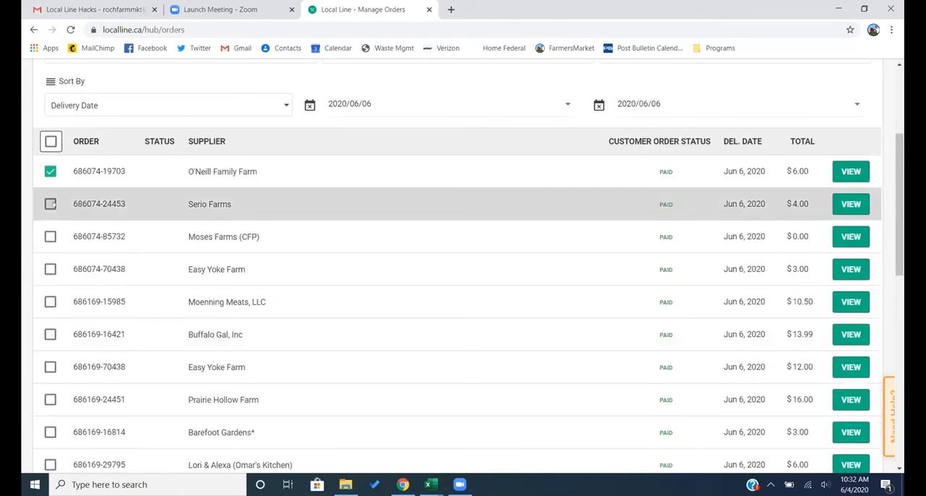
{"action": "left_click", "coordinate": [50, 204]}
{"action": "left_click", "coordinate": [50, 237]}
{"action": "left_click", "coordinate": [50, 269]}
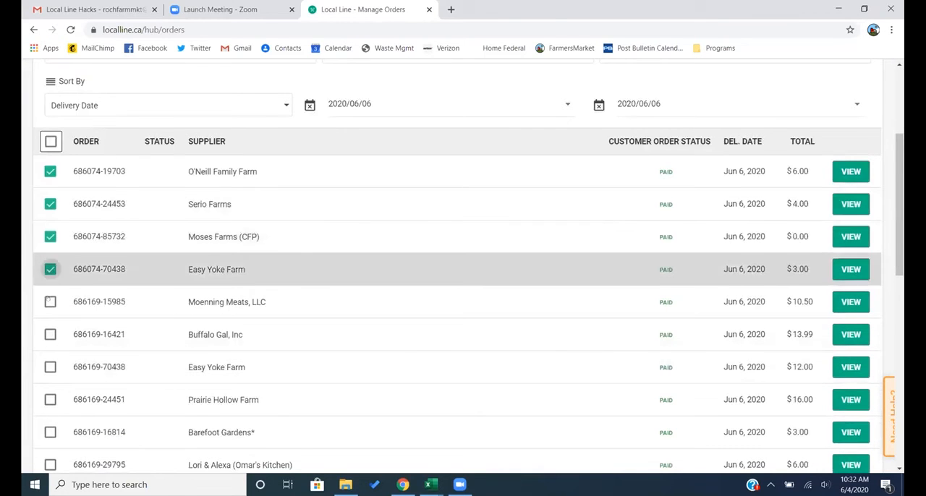
{"action": "left_click", "coordinate": [50, 301]}
{"action": "left_click", "coordinate": [50, 335]}
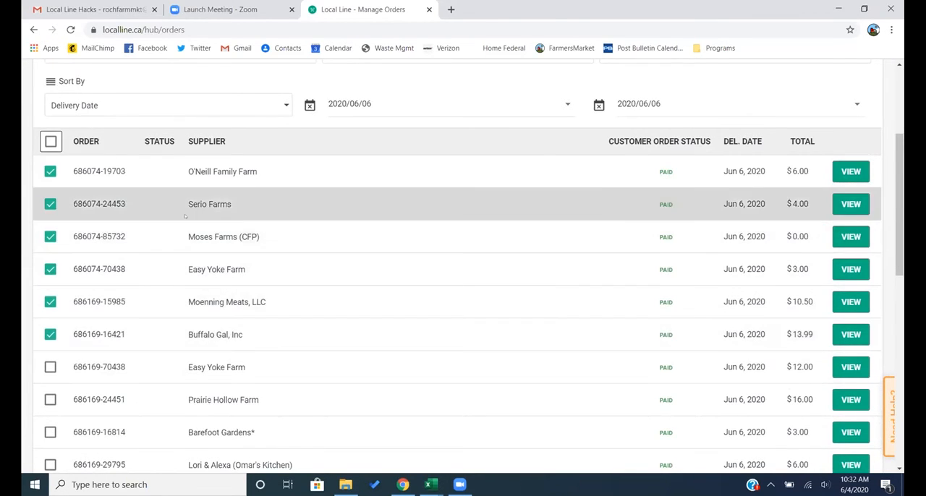
- Download the selected supplier orders as an order list, open the file in Excel and enable editing
{"action": "scroll", "coordinate": [184, 216], "scroll_direction": "up", "scroll_amount": 3}
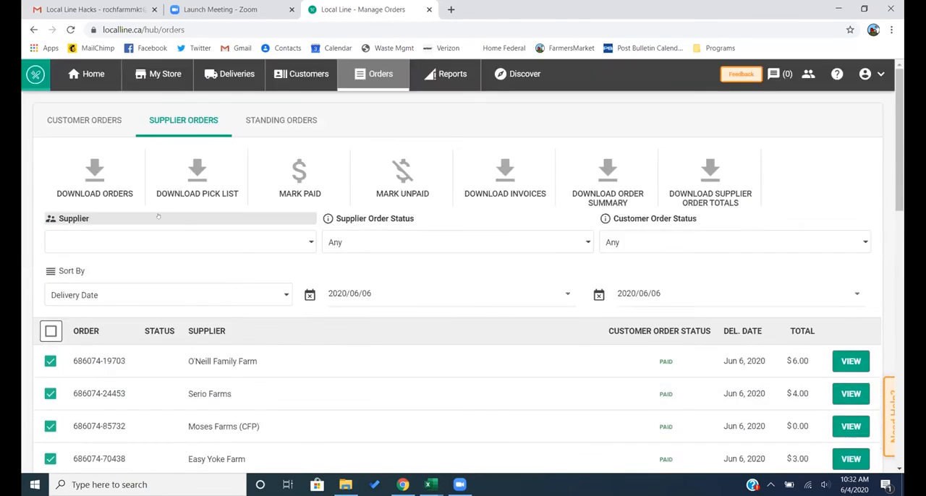
{"action": "left_click", "coordinate": [111, 186]}
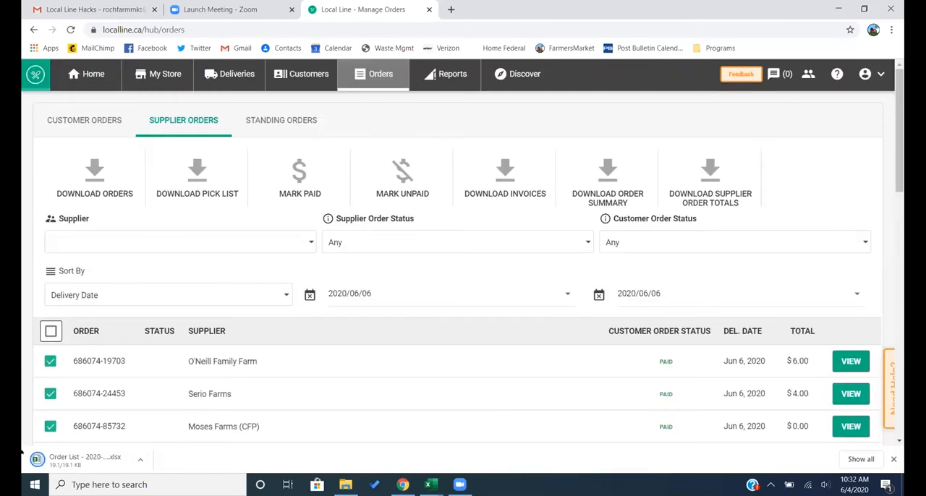
{"action": "left_click", "coordinate": [54, 458]}
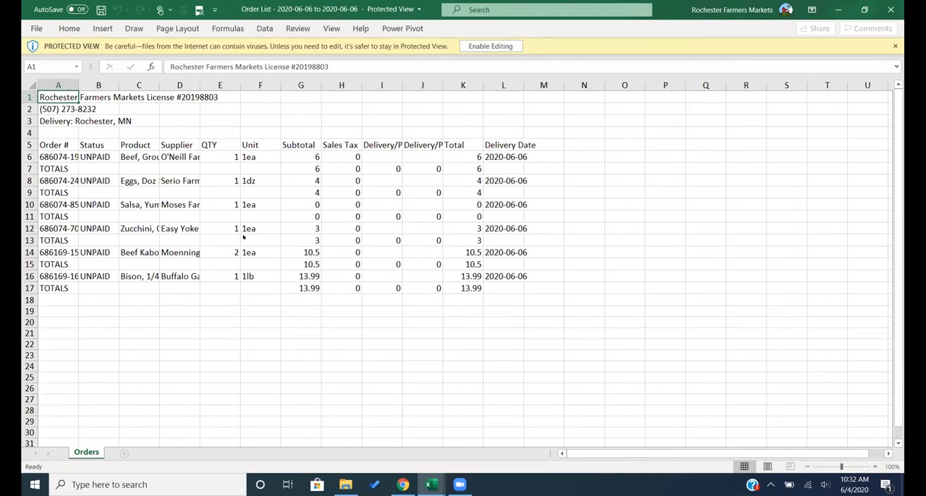
{"action": "left_click", "coordinate": [492, 45]}
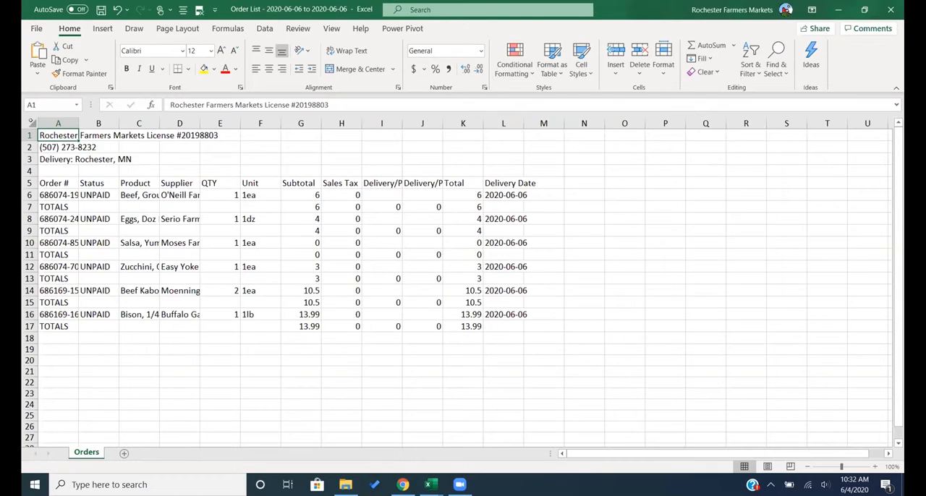
- Delete rows 1 to 4 above the column headers in the supplier order list
{"action": "left_click_drag", "start_coordinate": [29, 135], "coordinate": [28, 170]}
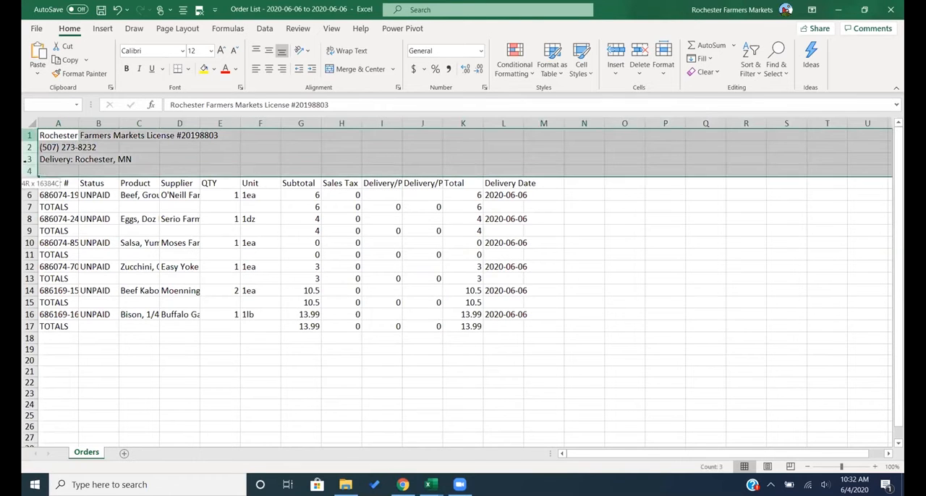
{"action": "right_click", "coordinate": [28, 170]}
{"action": "left_click", "coordinate": [67, 279]}
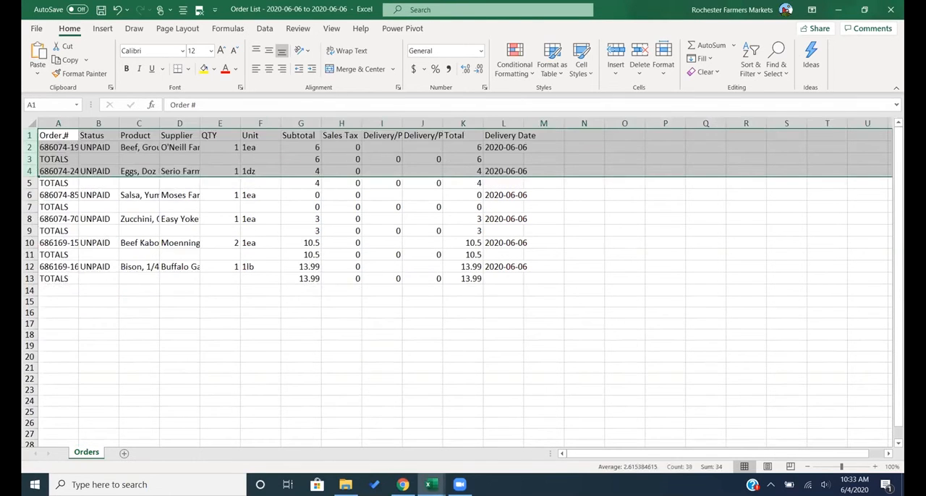
- Fit all column widths of the supplier order list to their contents and look over the first order's product, supplier and quantity
{"action": "left_click", "coordinate": [31, 124]}
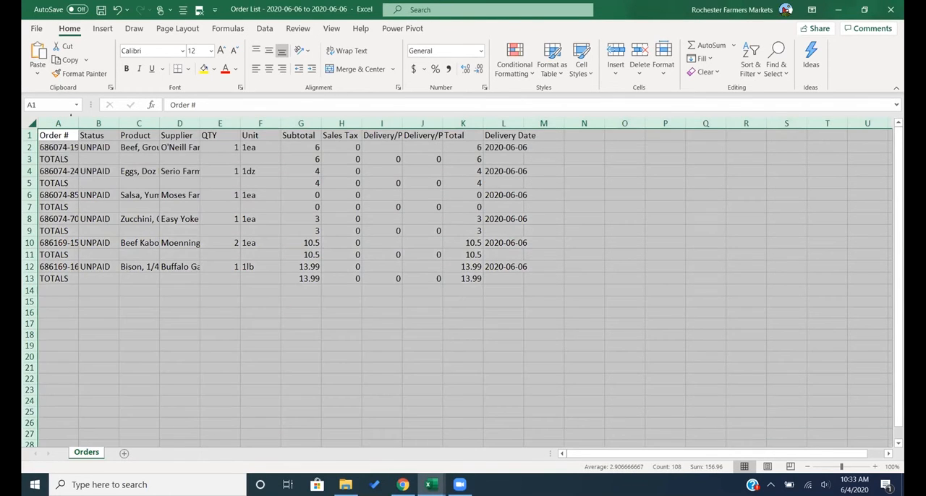
{"action": "double_click", "coordinate": [78, 124]}
{"action": "left_click", "coordinate": [182, 148]}
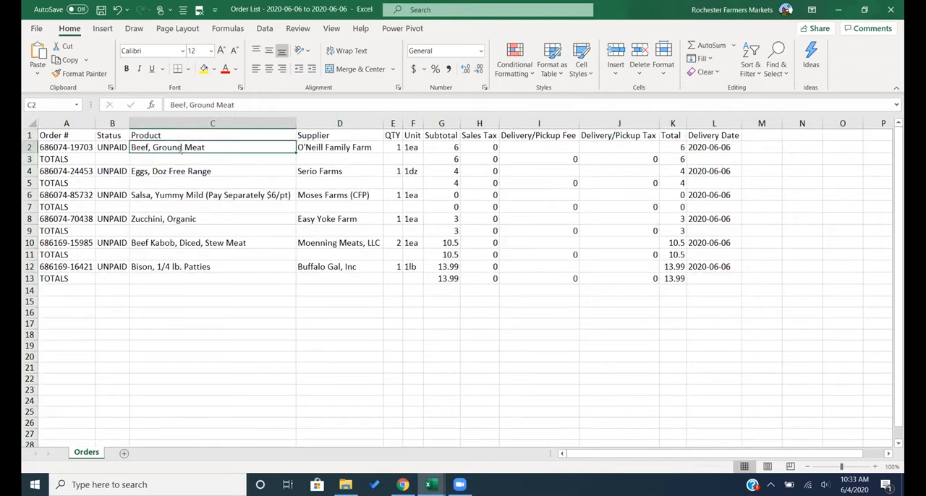
{"action": "key", "text": "Right"}
{"action": "key", "text": "Right"}
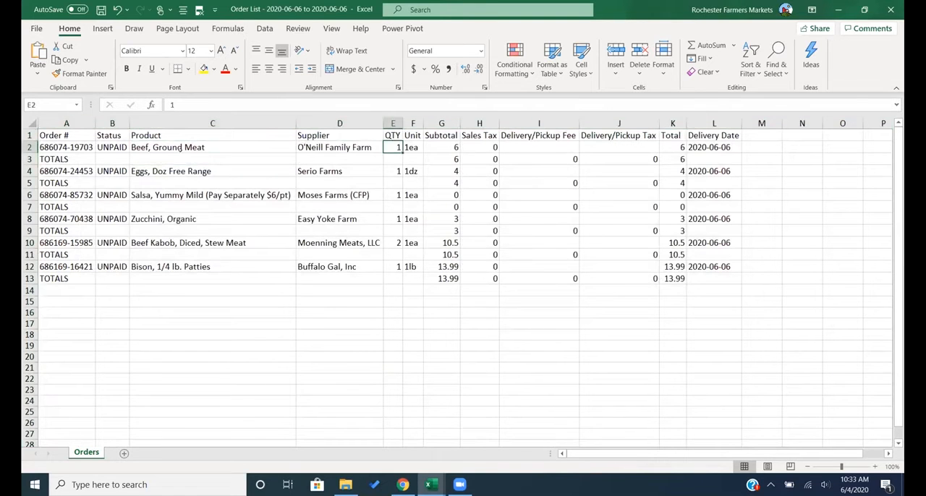
- Rename the supplier order list's Orders sheet as "Supplier ORders"
{"action": "right_click", "coordinate": [91, 453]}
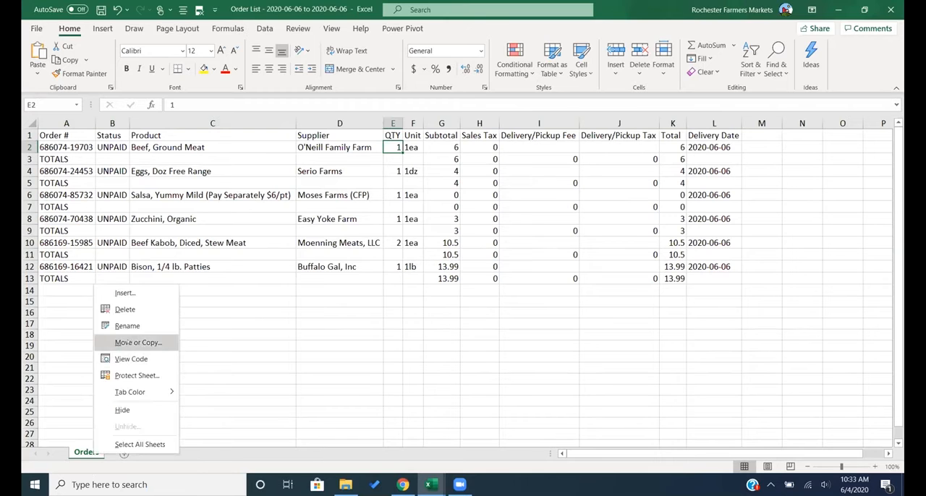
{"action": "left_click", "coordinate": [129, 327]}
{"action": "type", "text": "Supplie"}
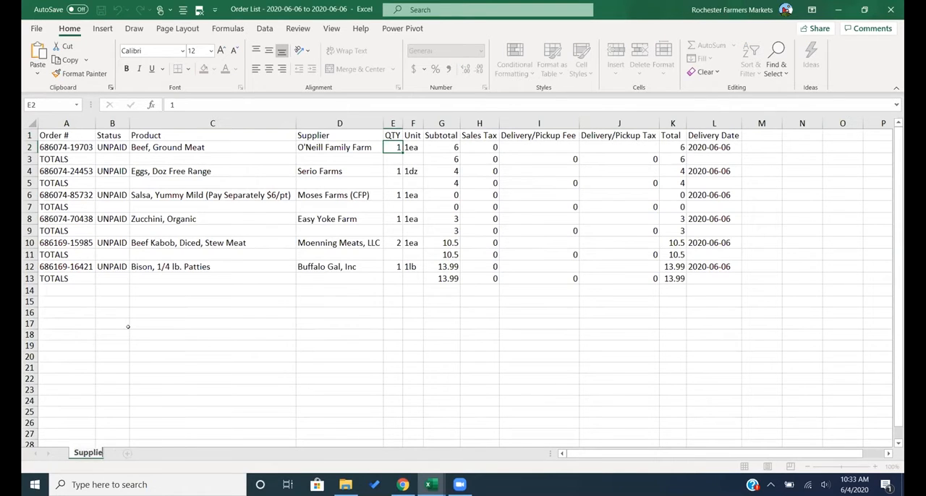
{"action": "type", "text": "r ORders"}
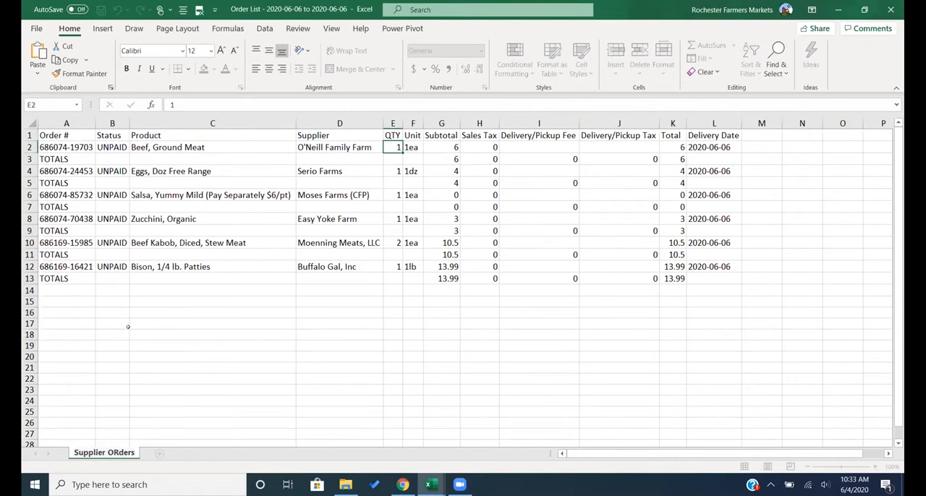
{"action": "left_click", "coordinate": [112, 334]}
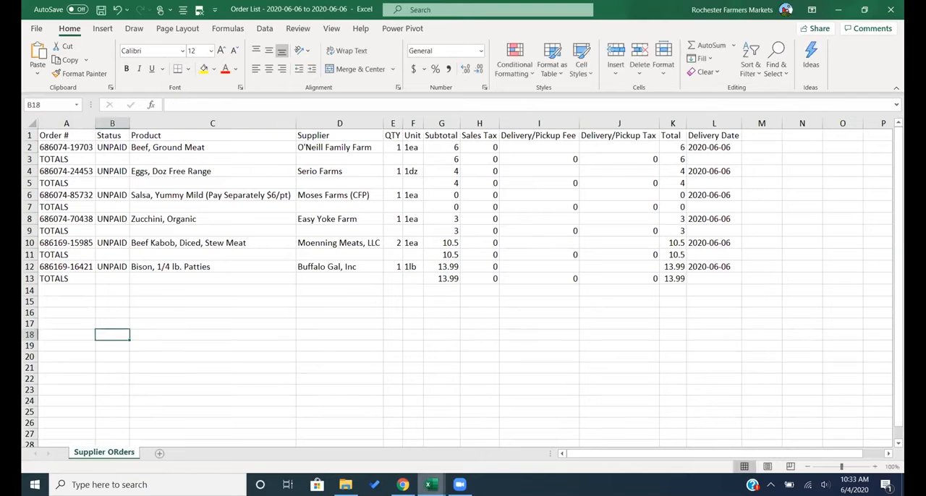
- Switch to the Order List Protocol and Example workbook and read protocol step 4 on the supplier list
{"action": "mouse_move", "coordinate": [432, 485]}
{"action": "left_click", "coordinate": [418, 457]}
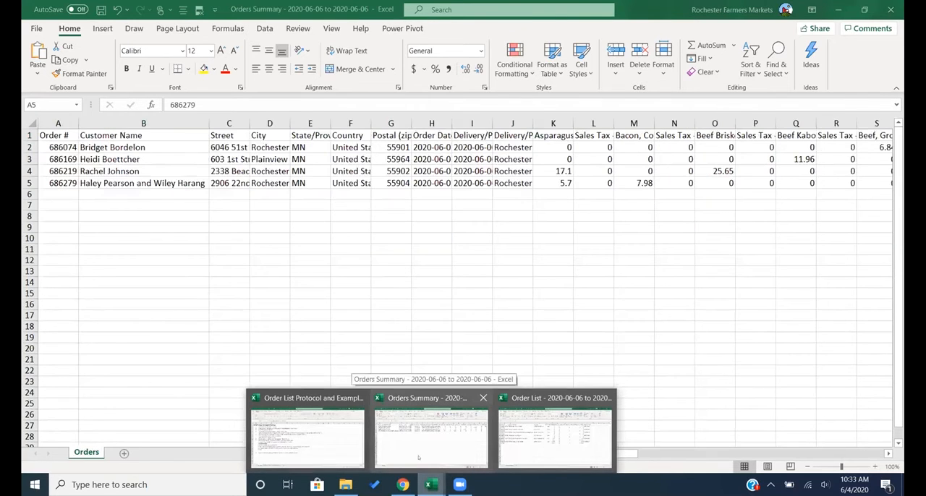
{"action": "left_click", "coordinate": [327, 447]}
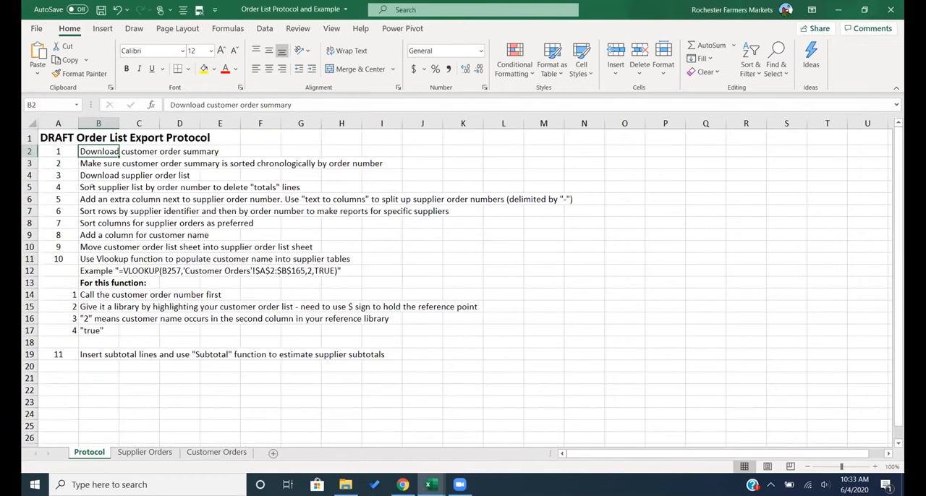
{"action": "left_click", "coordinate": [92, 187]}
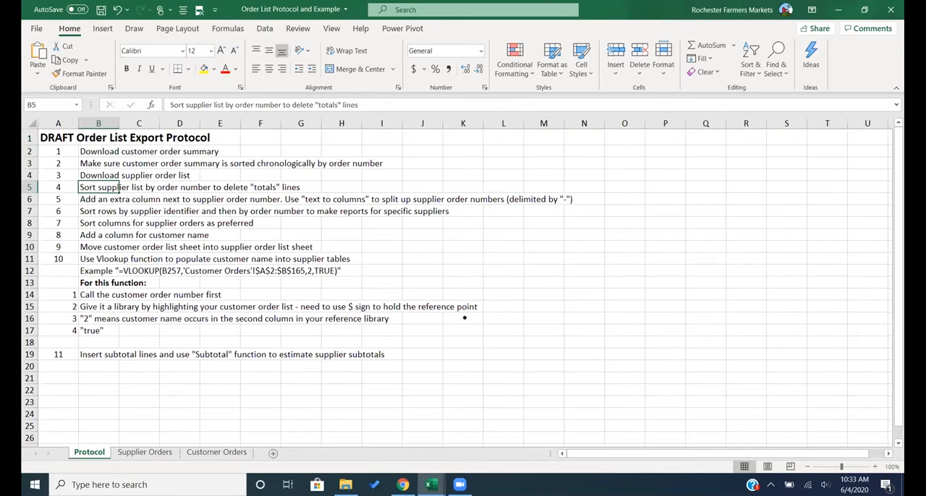
- Sort the whole supplier order list by order number in ascending order in the Order List workbook
{"action": "mouse_move", "coordinate": [432, 484]}
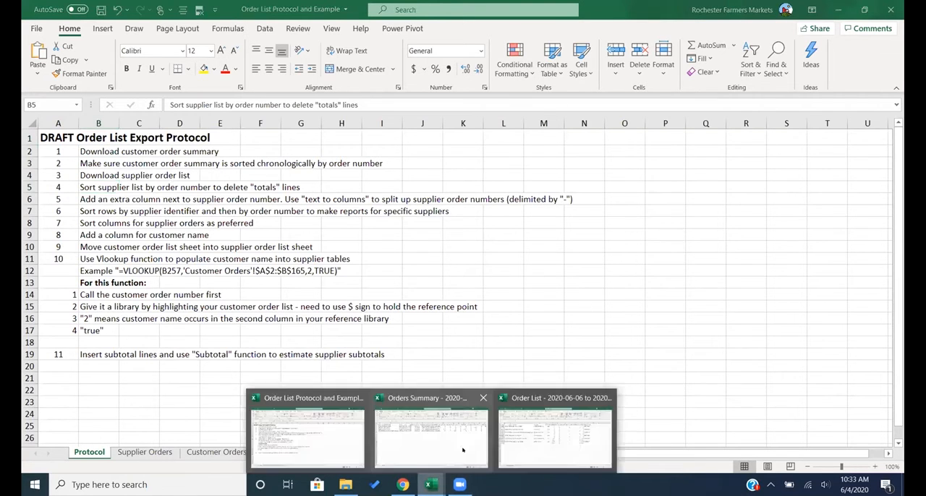
{"action": "left_click", "coordinate": [531, 435]}
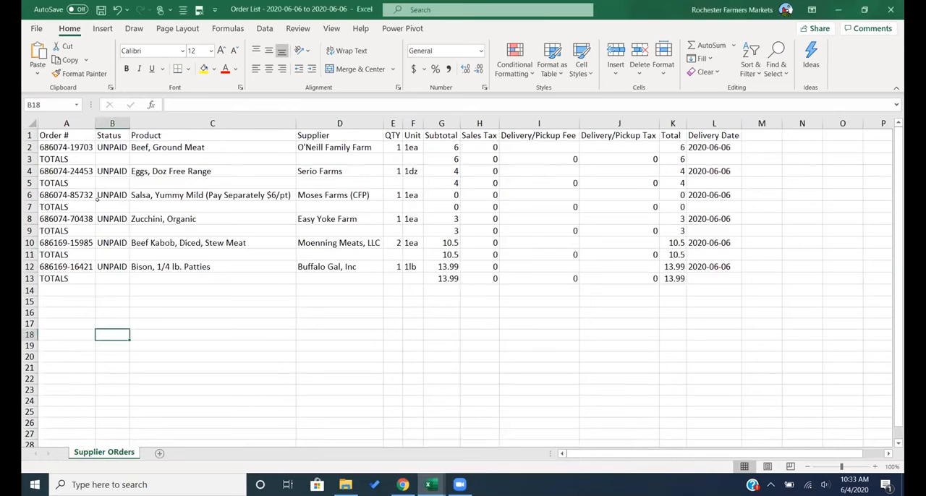
{"action": "left_click", "coordinate": [67, 159]}
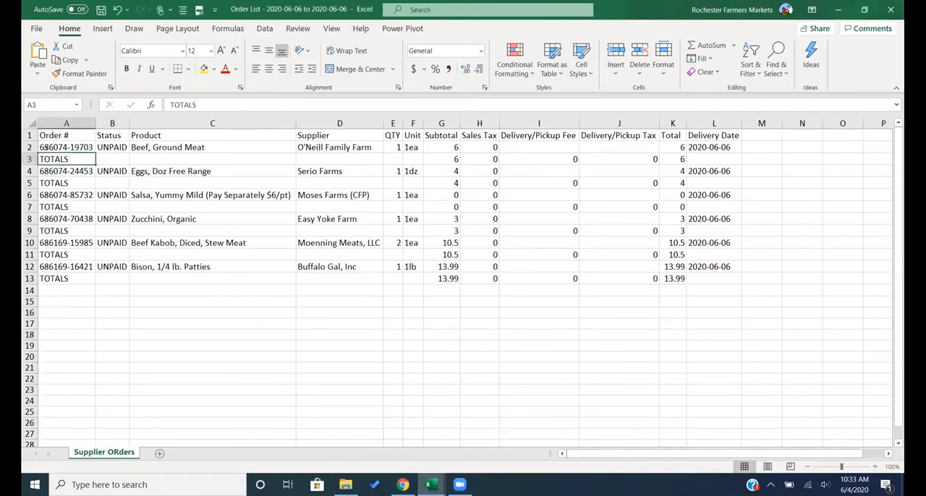
{"action": "left_click", "coordinate": [33, 124]}
{"action": "right_click", "coordinate": [95, 179]}
{"action": "key", "text": "Escape"}
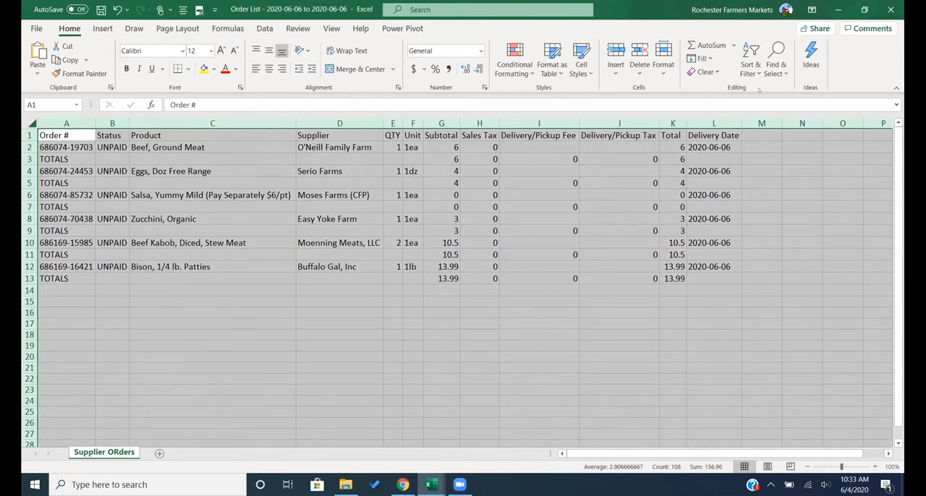
{"action": "left_click", "coordinate": [753, 70]}
{"action": "left_click", "coordinate": [774, 90]}
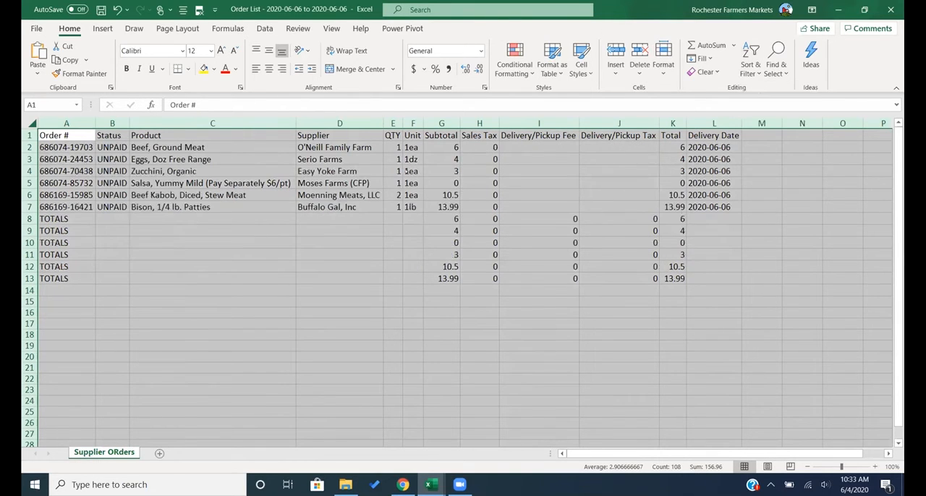
- Delete the TOTALS rows 8 to 13 from the supplier order list
{"action": "left_click_drag", "start_coordinate": [29, 219], "coordinate": [29, 278]}
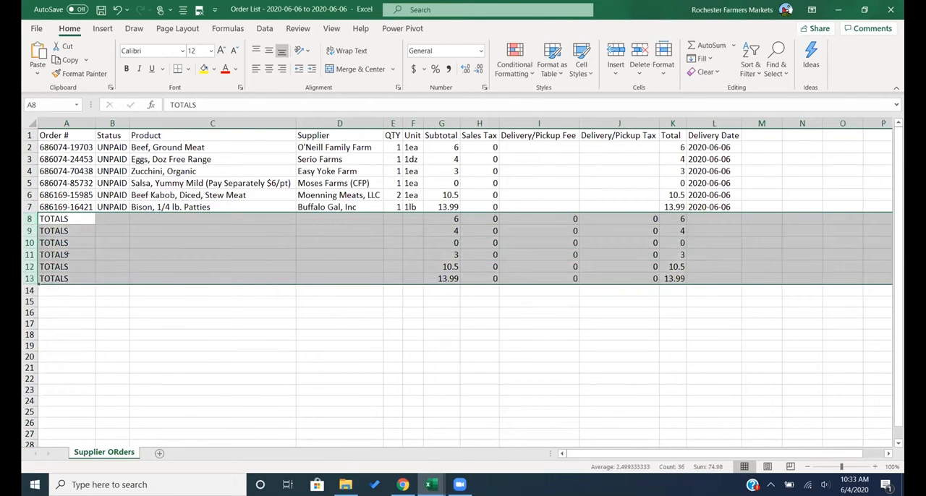
{"action": "right_click", "coordinate": [30, 273]}
{"action": "left_click", "coordinate": [73, 178]}
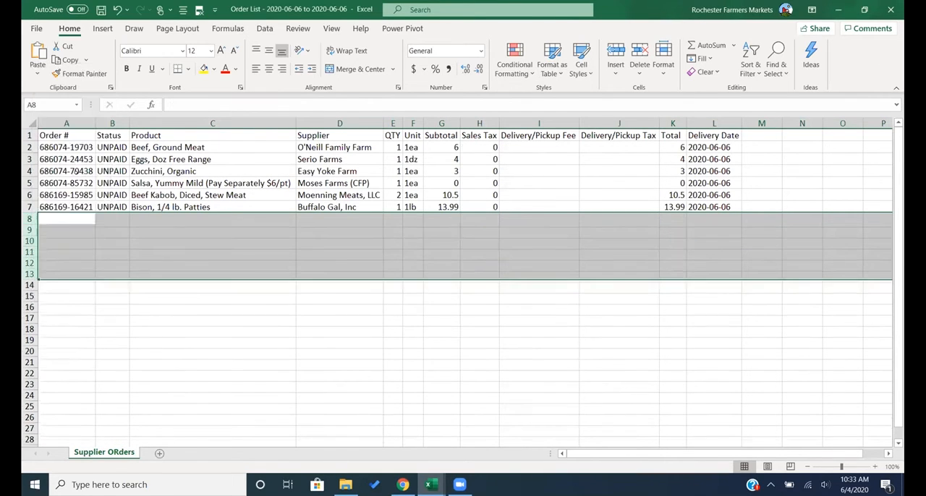
{"action": "left_click", "coordinate": [119, 251]}
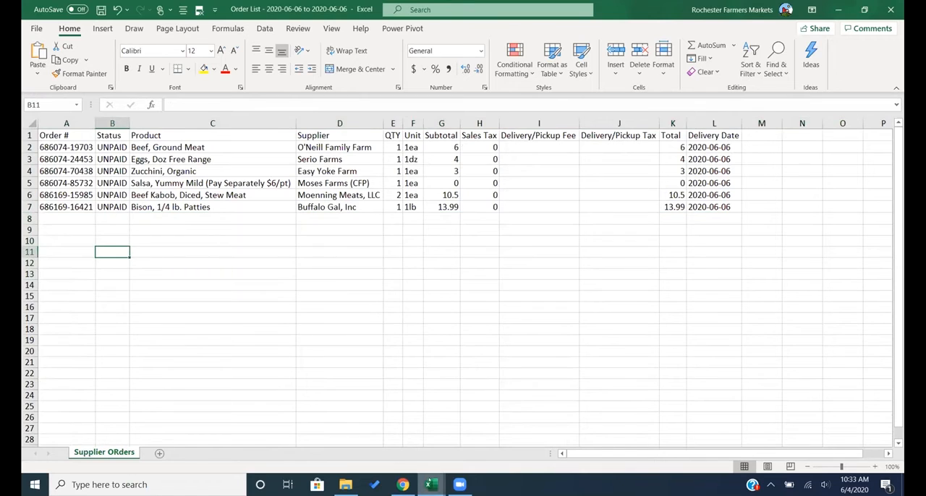
- Read protocol step 5 on splitting supplier order numbers, and return to the Order List workbook
{"action": "mouse_move", "coordinate": [432, 485]}
{"action": "left_click", "coordinate": [347, 453]}
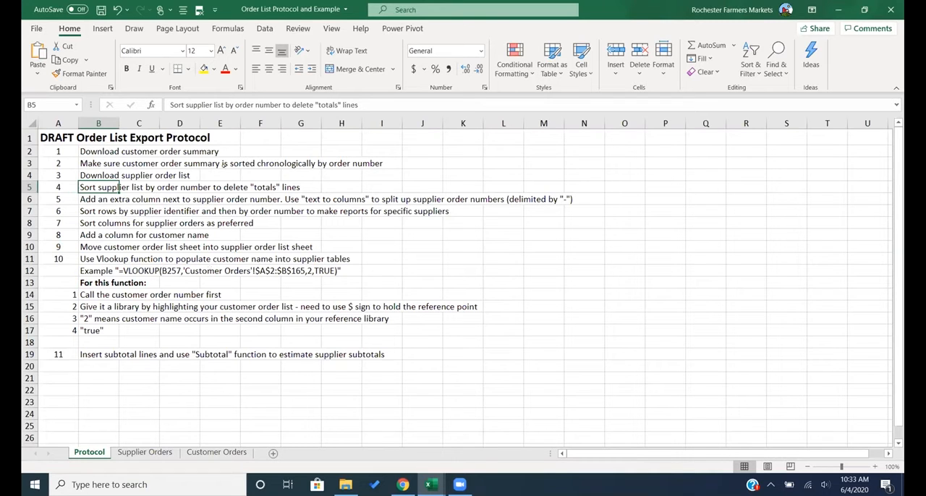
{"action": "left_click", "coordinate": [97, 197]}
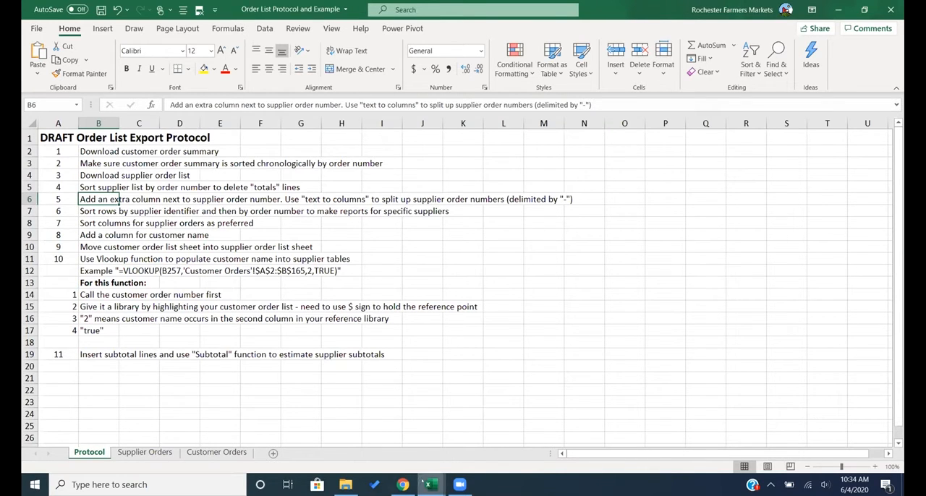
{"action": "mouse_move", "coordinate": [426, 484]}
{"action": "mouse_move", "coordinate": [430, 430]}
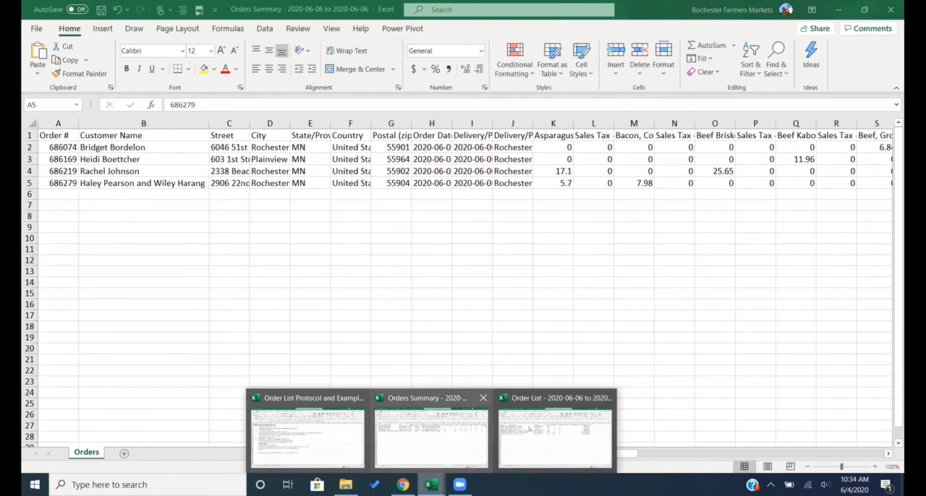
{"action": "left_click", "coordinate": [529, 430]}
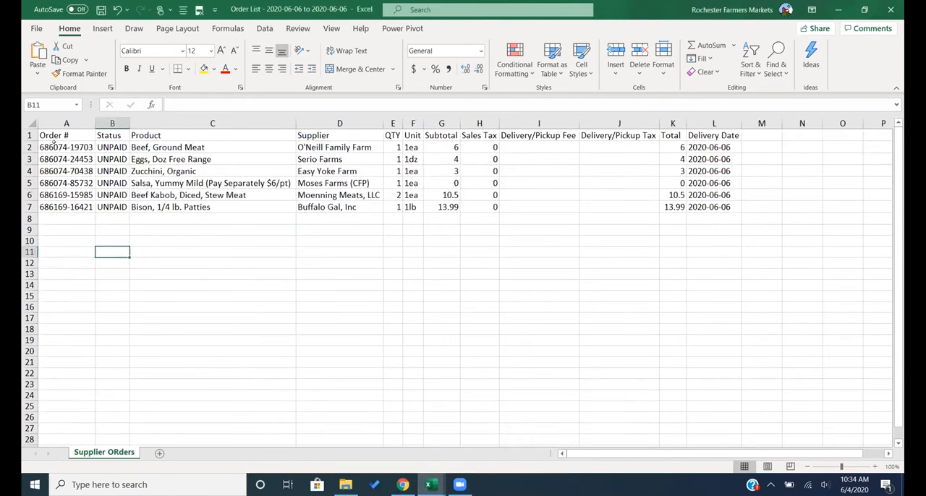
- Move the Orders sheet from the Orders Summary workbook to the end of the Order List workbook
{"action": "mouse_move", "coordinate": [431, 483]}
{"action": "left_click", "coordinate": [419, 458]}
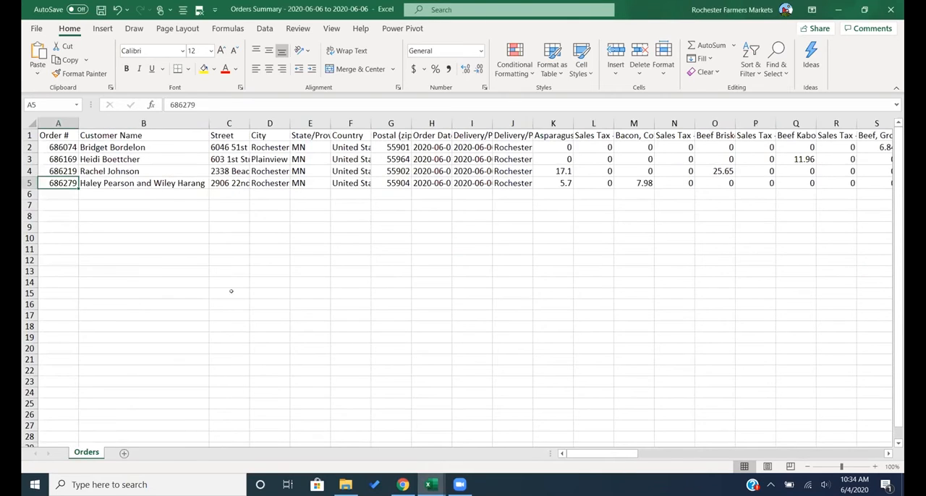
{"action": "right_click", "coordinate": [95, 452]}
{"action": "left_click", "coordinate": [142, 338]}
{"action": "left_click", "coordinate": [110, 294]}
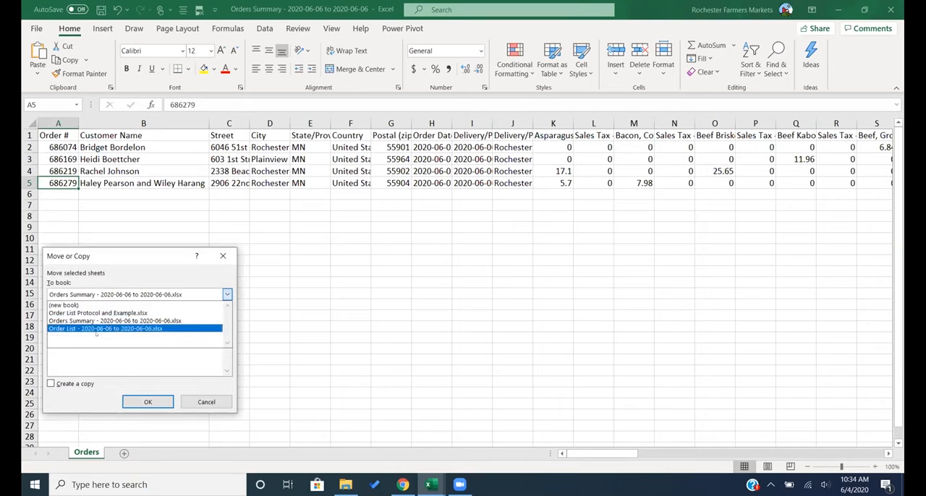
{"action": "left_click", "coordinate": [95, 329]}
{"action": "left_click", "coordinate": [90, 327]}
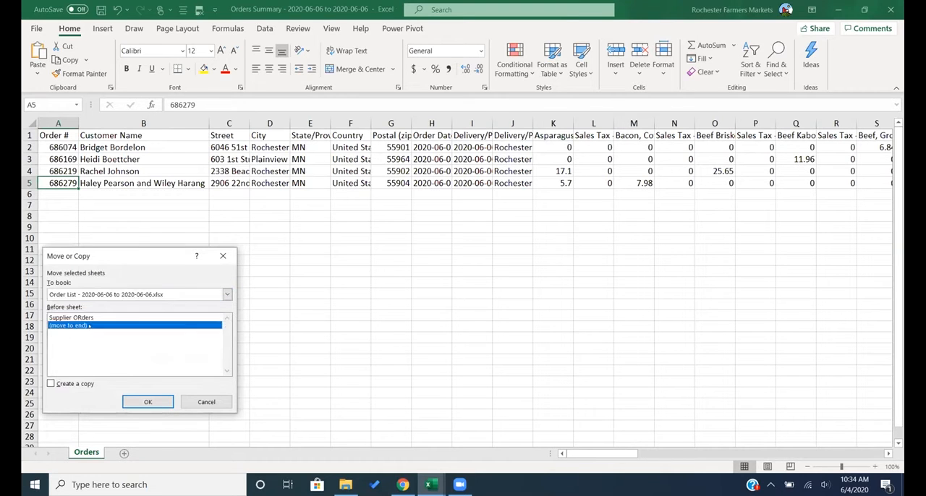
{"action": "left_click", "coordinate": [147, 402]}
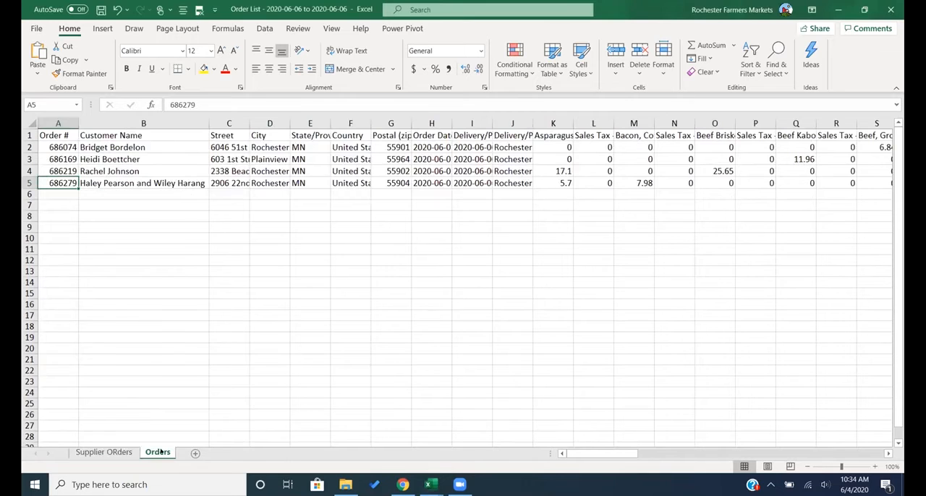
- Rename the moved Orders sheet as "Customer Orders"
{"action": "right_click", "coordinate": [150, 450]}
{"action": "left_click", "coordinate": [201, 327]}
{"action": "type", "text": "Customer Orders"}
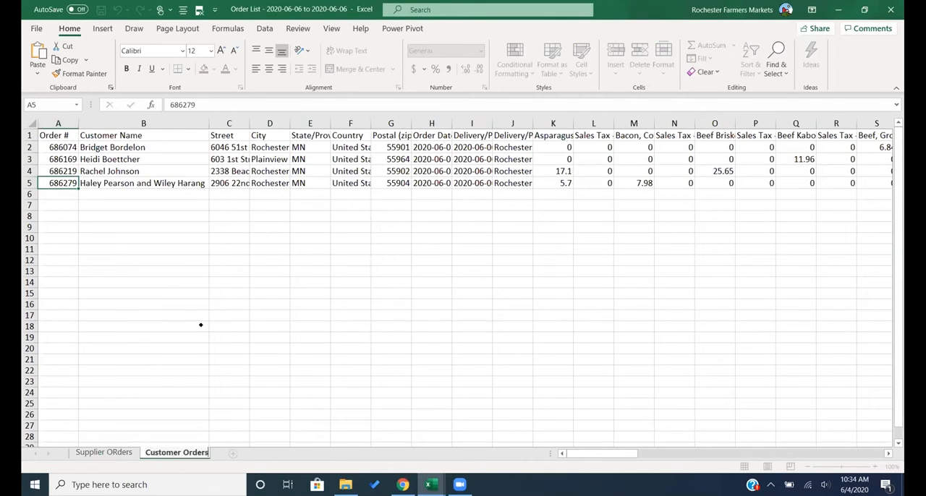
{"action": "left_click", "coordinate": [195, 322]}
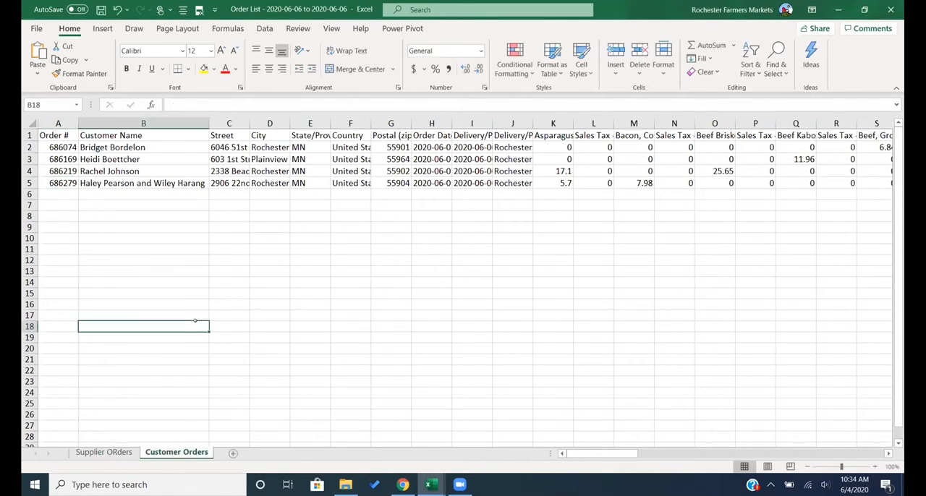
- Compare the order number formats on the supplier orders and Customer Orders sheets
{"action": "left_click", "coordinate": [99, 452]}
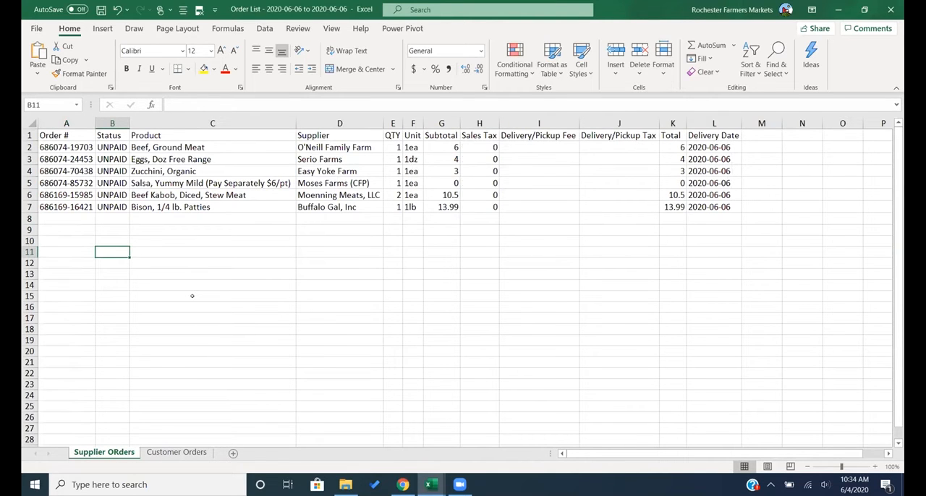
{"action": "left_click", "coordinate": [189, 453]}
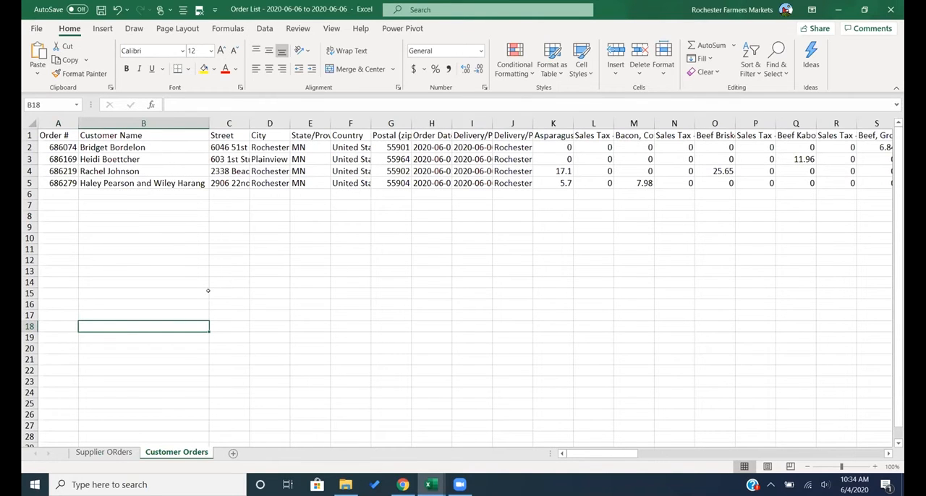
{"action": "left_click", "coordinate": [71, 149]}
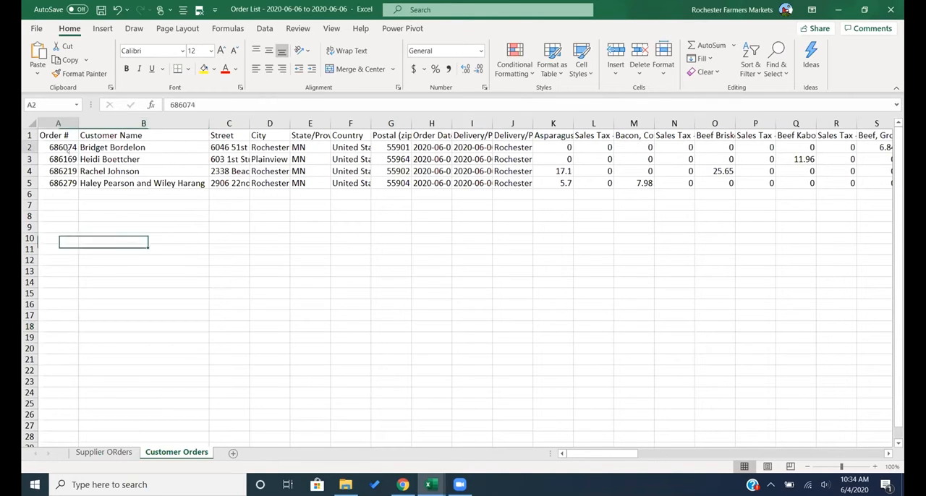
{"action": "left_click", "coordinate": [104, 452]}
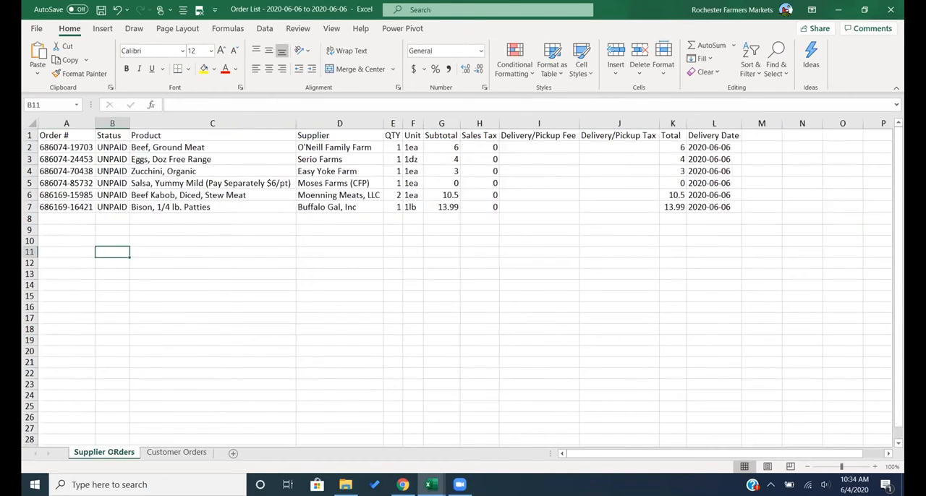
{"action": "left_click_drag", "start_coordinate": [61, 158], "coordinate": [60, 150]}
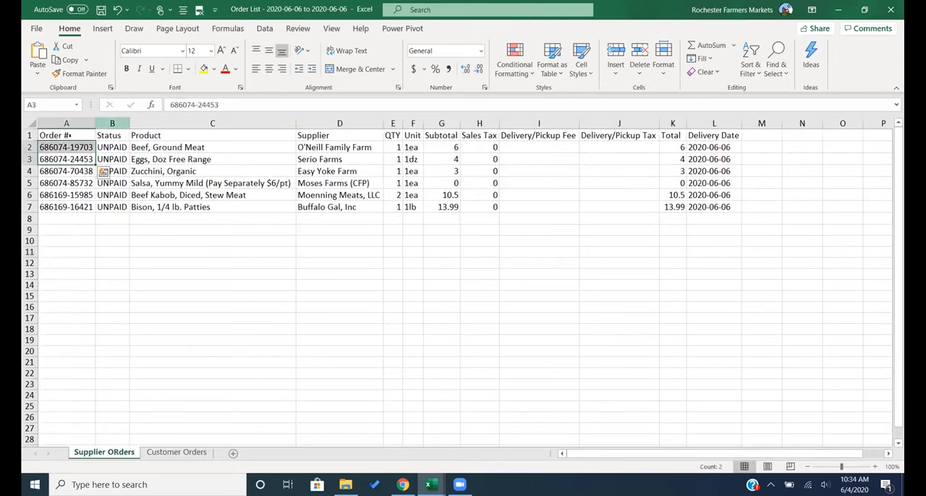
- Insert an empty column between Order # and Status on the supplier orders sheet
{"action": "left_click", "coordinate": [112, 121]}
{"action": "right_click", "coordinate": [118, 123]}
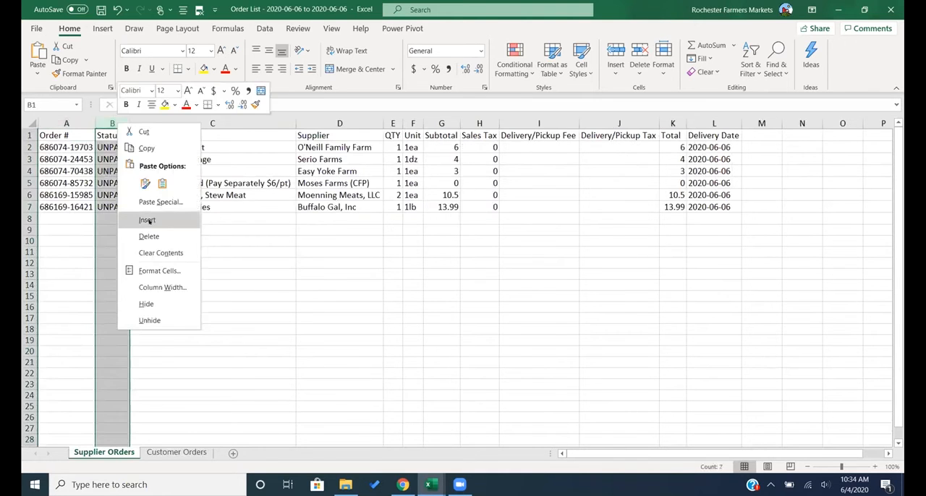
{"action": "left_click", "coordinate": [147, 221]}
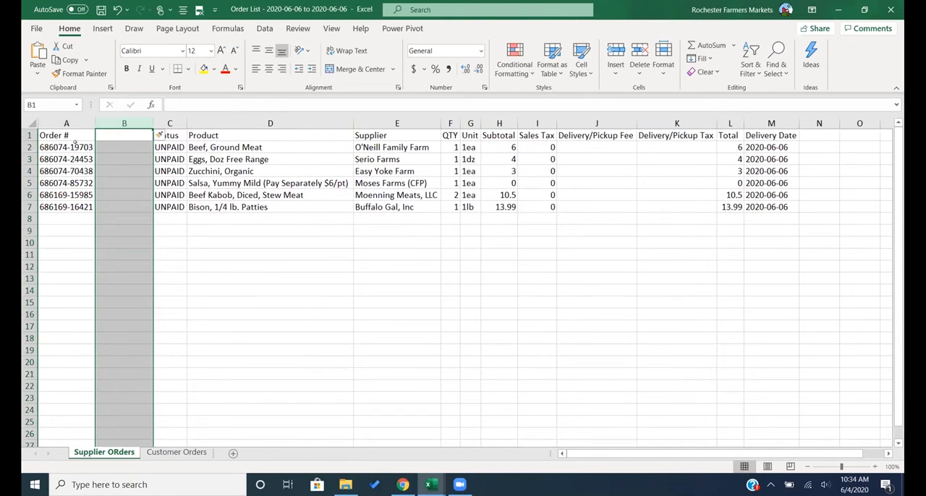
- Split the order numbers on the supplier orders sheet into two columns with Text to Columns, using a hyphen as the delimiter
{"action": "left_click_drag", "start_coordinate": [74, 145], "coordinate": [69, 207]}
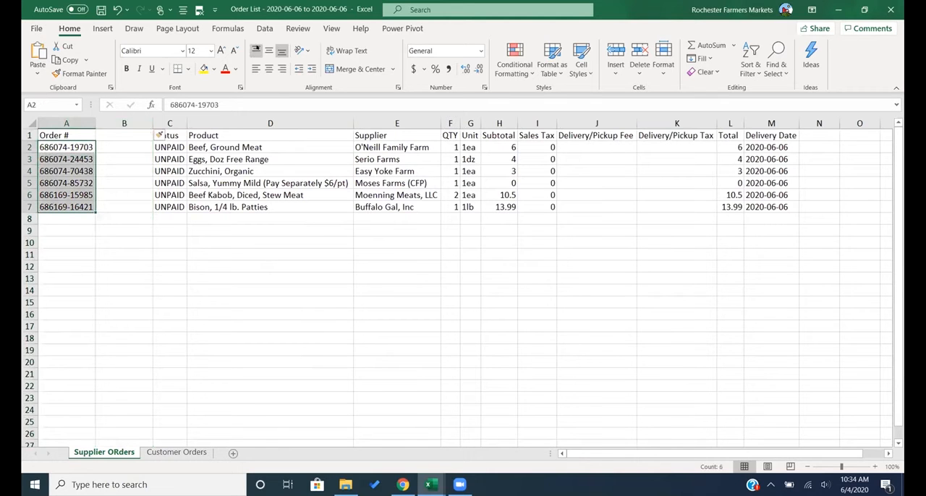
{"action": "left_click", "coordinate": [265, 28]}
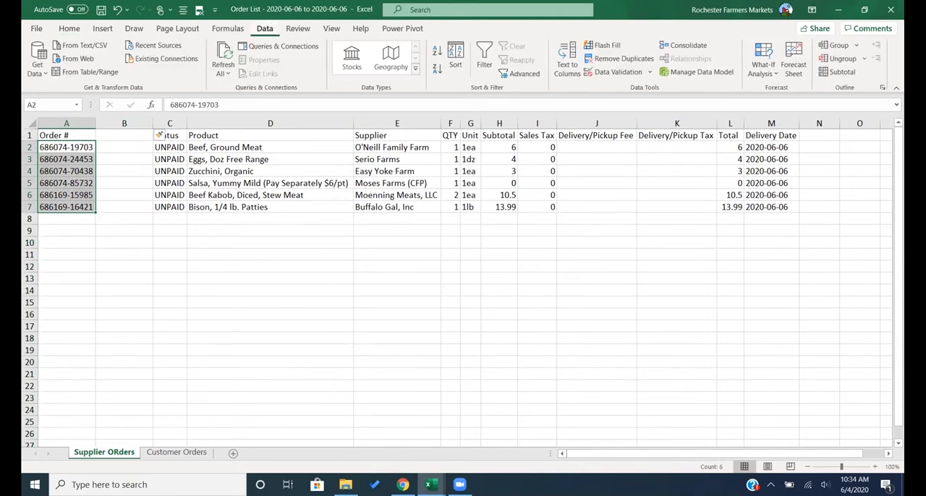
{"action": "left_click", "coordinate": [564, 58]}
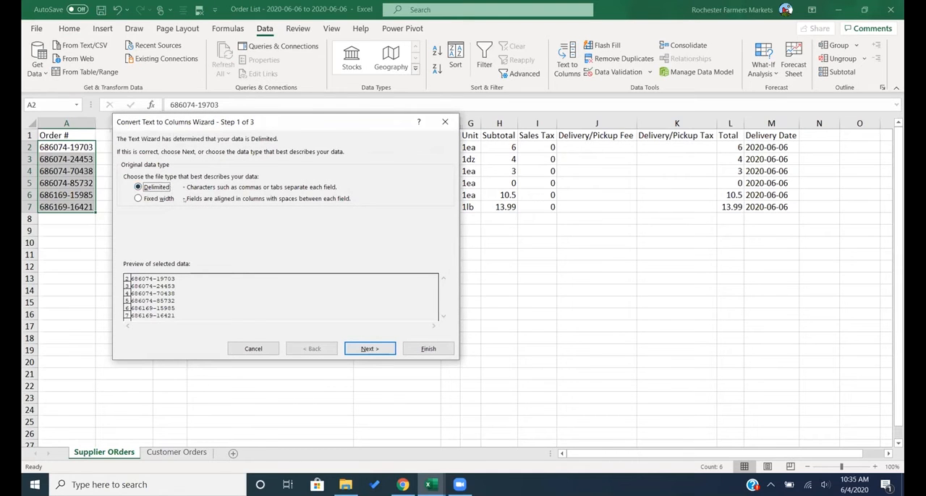
{"action": "left_click", "coordinate": [370, 349]}
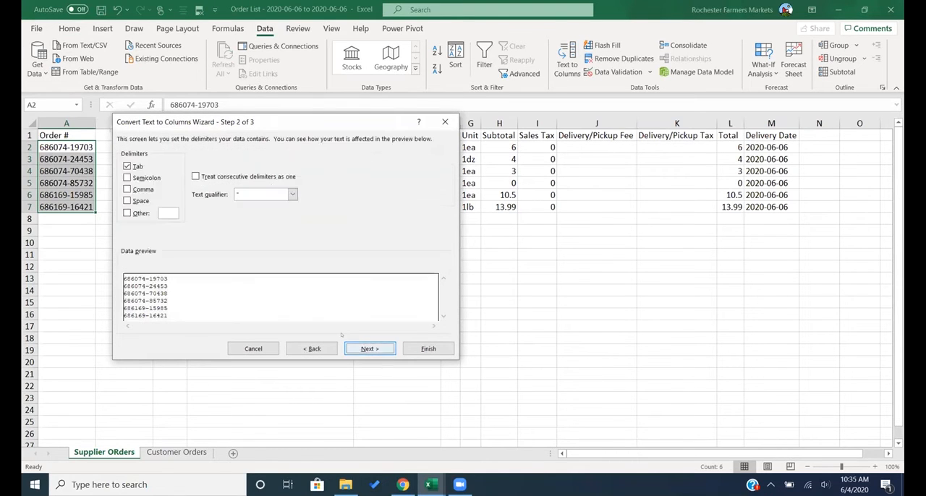
{"action": "left_click", "coordinate": [127, 214]}
{"action": "type", "text": "-"}
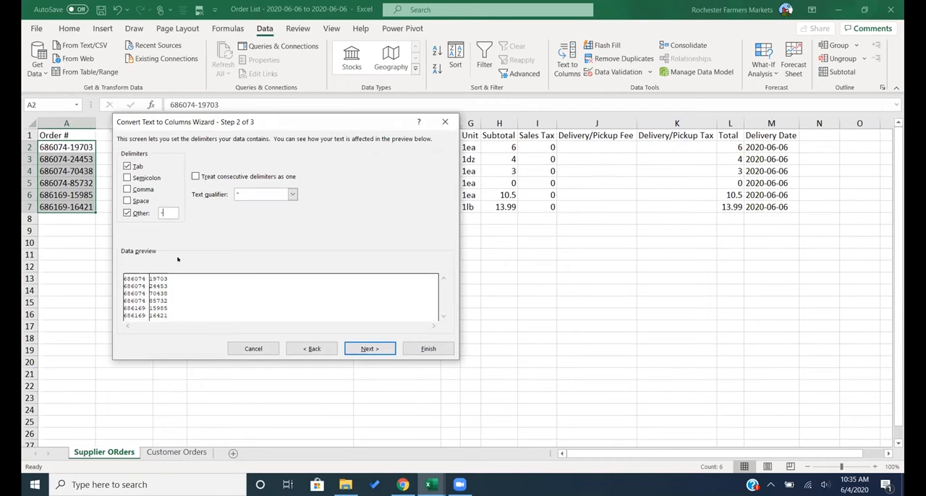
{"action": "left_click", "coordinate": [370, 350]}
{"action": "left_click", "coordinate": [408, 349]}
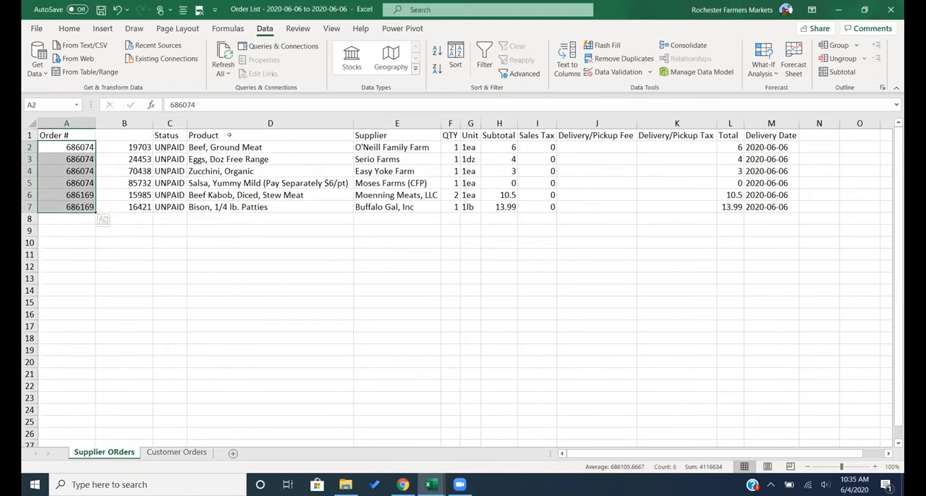
- Insert another empty column directly after Order # on the supplier orders sheet and widen it to hold customer names
{"action": "left_click", "coordinate": [387, 122]}
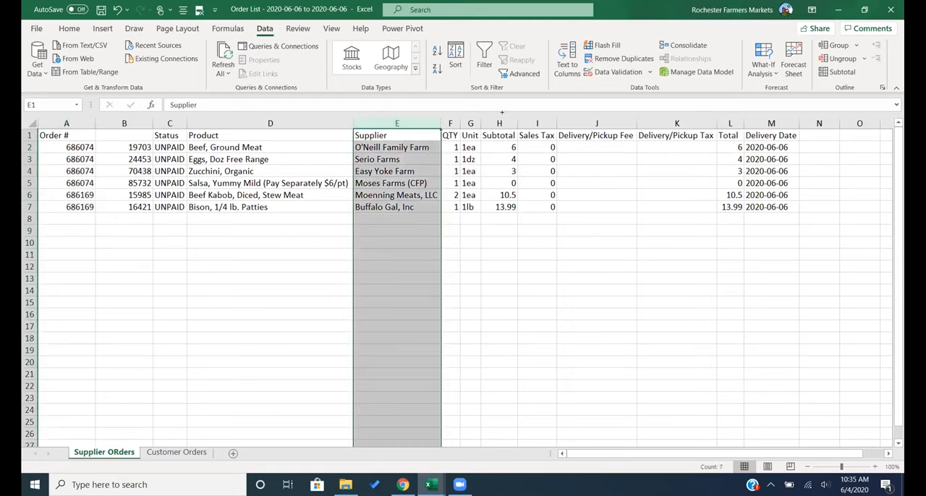
{"action": "left_click", "coordinate": [173, 161]}
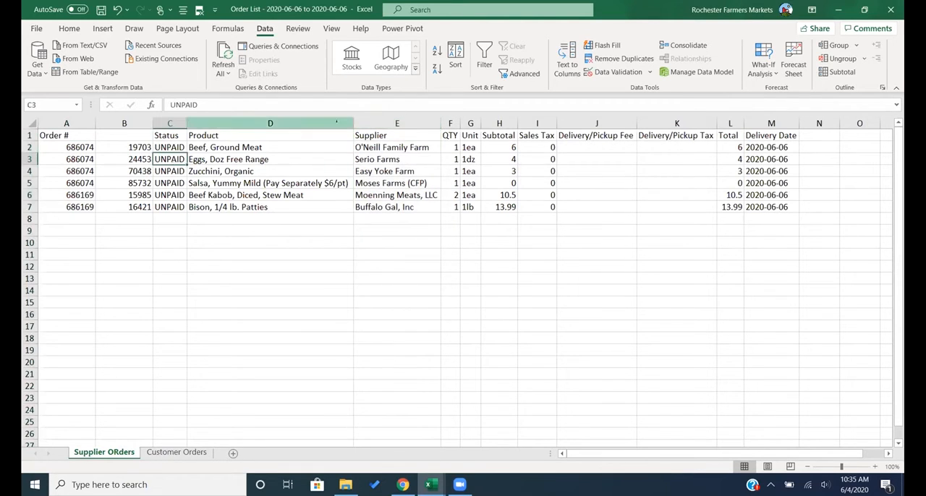
{"action": "left_click", "coordinate": [135, 124]}
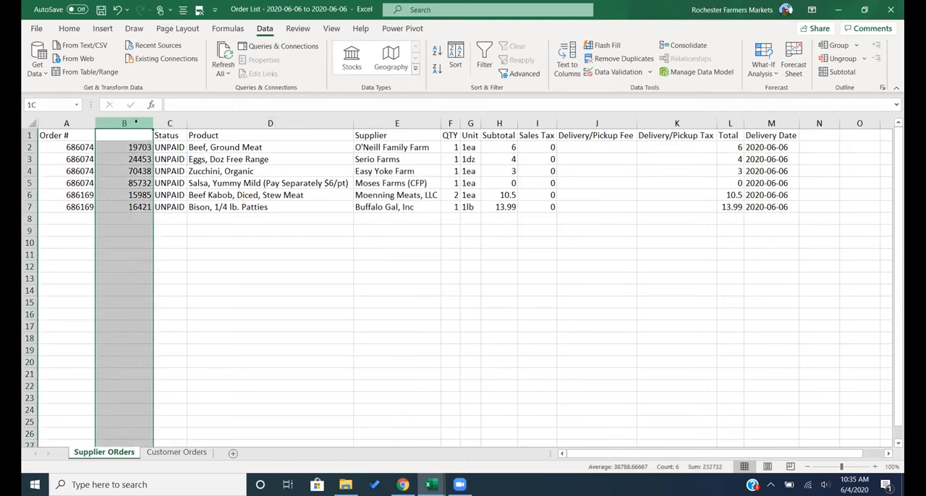
{"action": "right_click", "coordinate": [145, 124]}
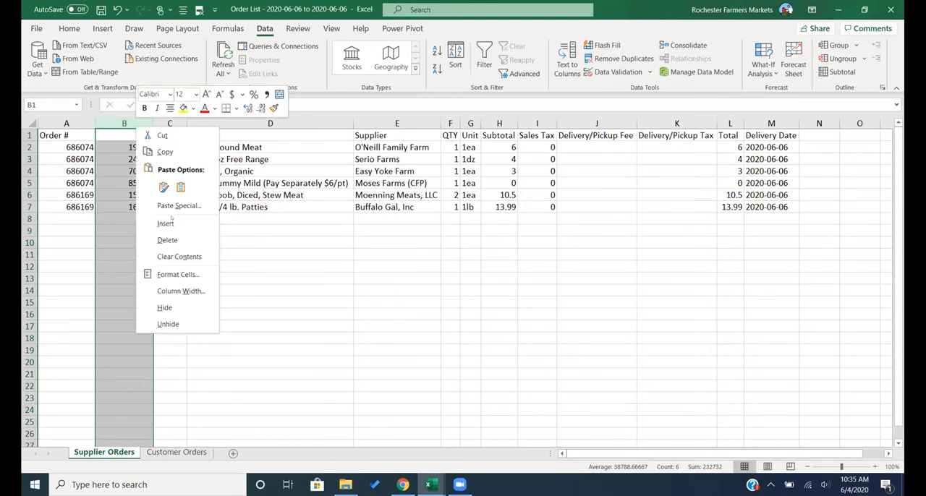
{"action": "left_click", "coordinate": [173, 224]}
{"action": "left_click_drag", "start_coordinate": [151, 123], "coordinate": [230, 123]}
- Check the row sorting instruction in the Order List Protocol workbook, and return to the supplier column in the Order List workbook
{"action": "left_click", "coordinate": [432, 485]}
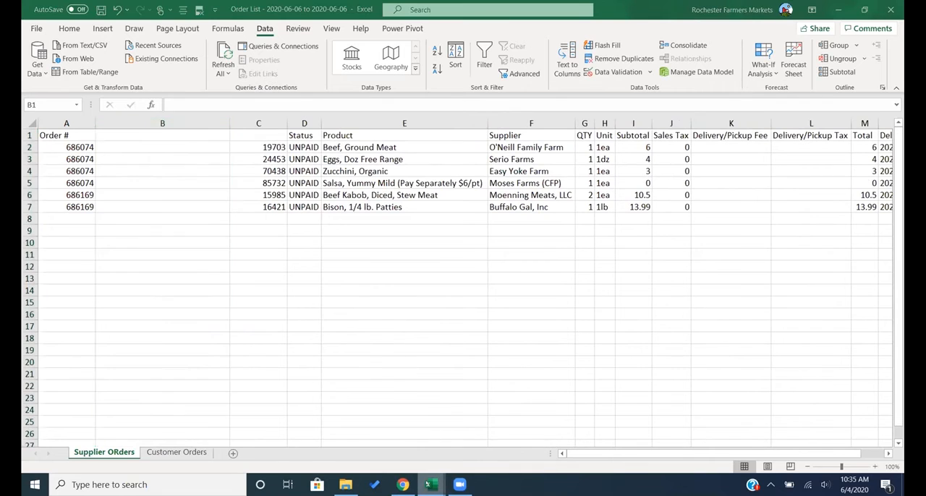
{"action": "left_click", "coordinate": [376, 451]}
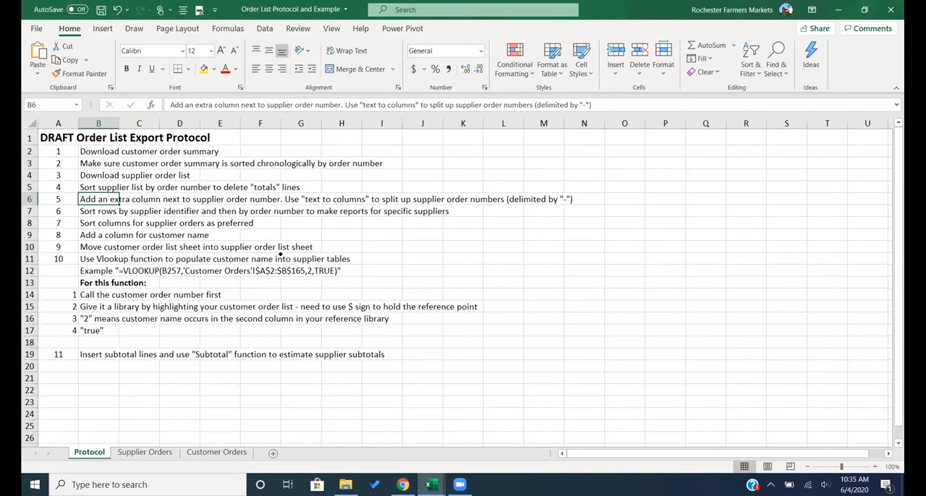
{"action": "key", "text": "Down"}
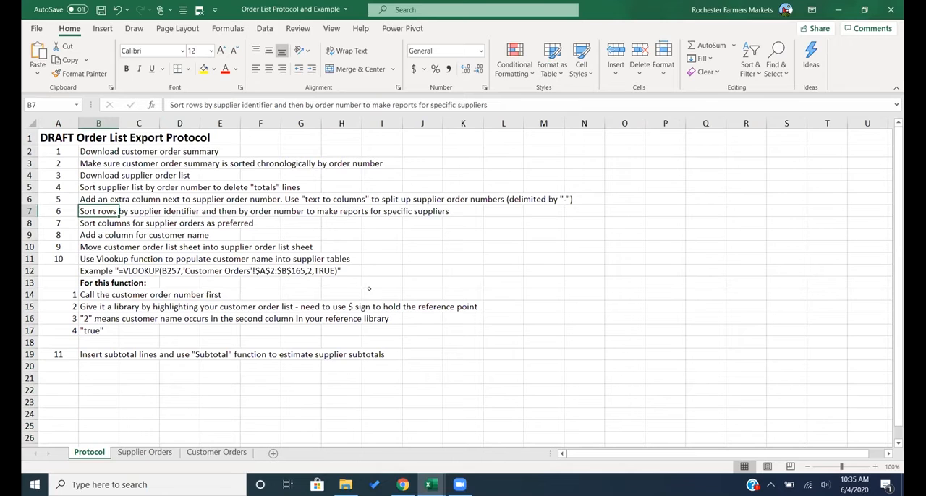
{"action": "left_click", "coordinate": [431, 485]}
{"action": "left_click", "coordinate": [492, 441]}
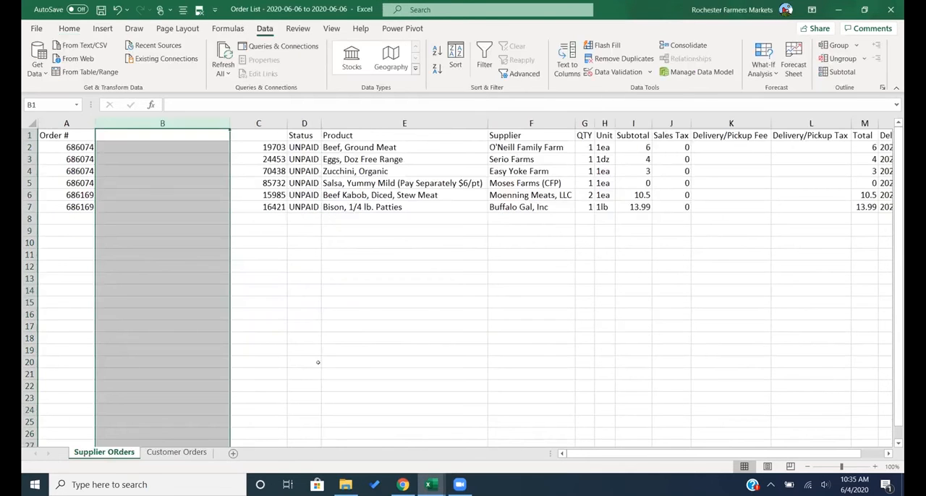
{"action": "left_click", "coordinate": [337, 292]}
{"action": "left_click", "coordinate": [503, 146]}
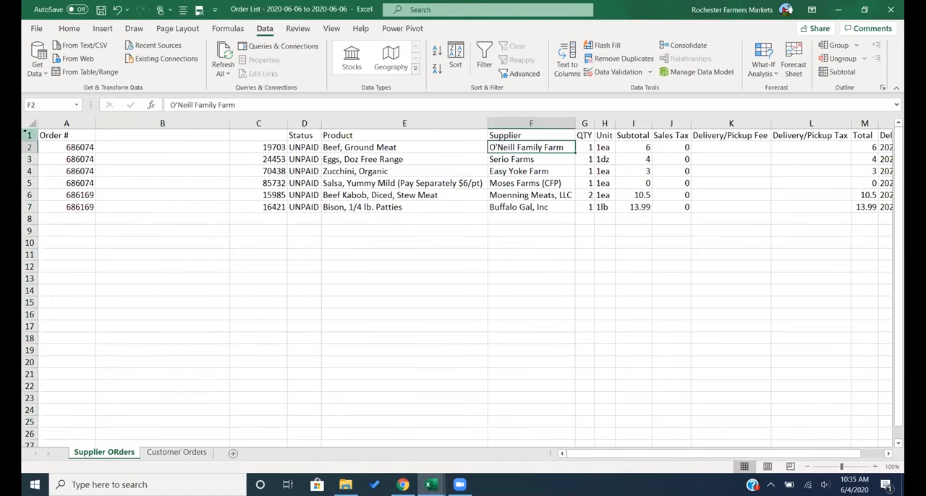
- Sort the whole supplier orders sheet by Supplier using a custom sort that treats the first row as headers
{"action": "left_click", "coordinate": [29, 136]}
{"action": "key", "text": "ctrl+a"}
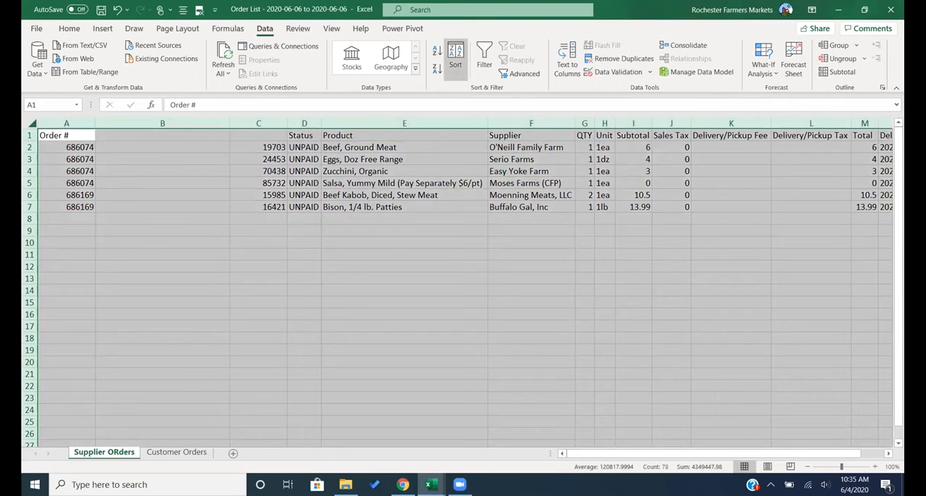
{"action": "left_click", "coordinate": [68, 28]}
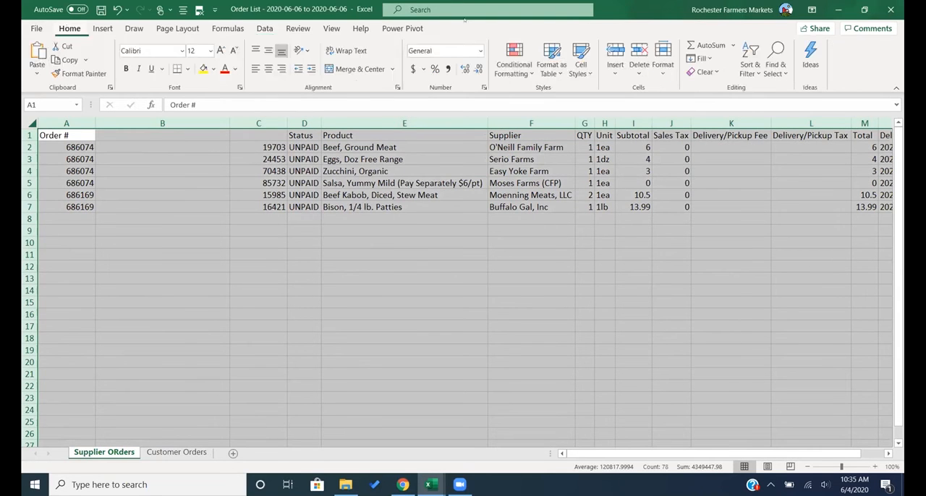
{"action": "left_click", "coordinate": [750, 67]}
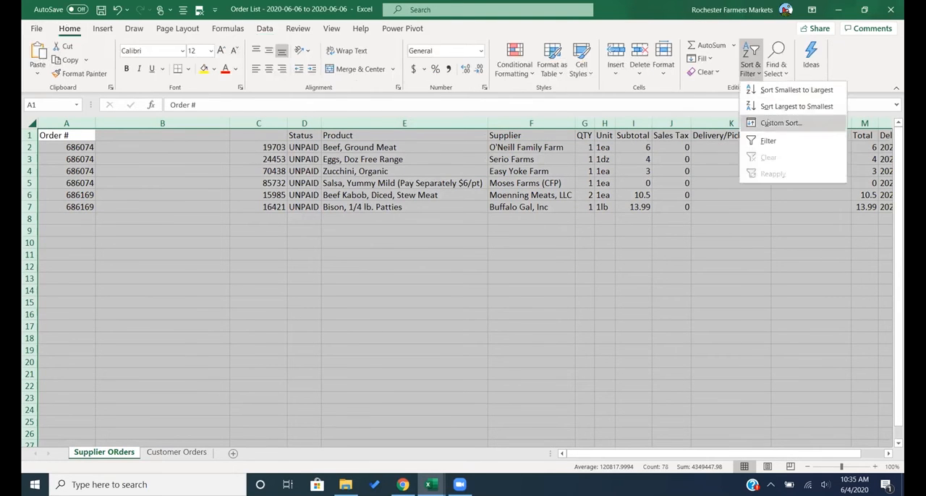
{"action": "left_click", "coordinate": [781, 122]}
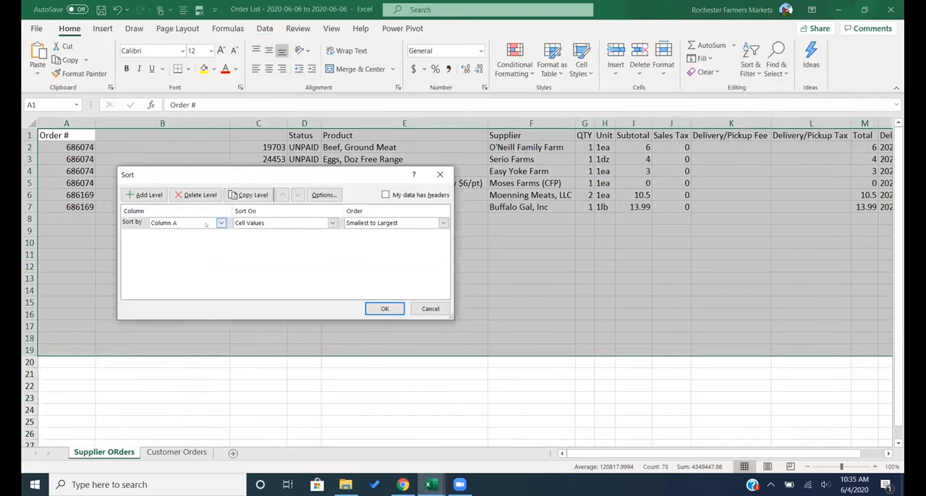
{"action": "left_click", "coordinate": [385, 196]}
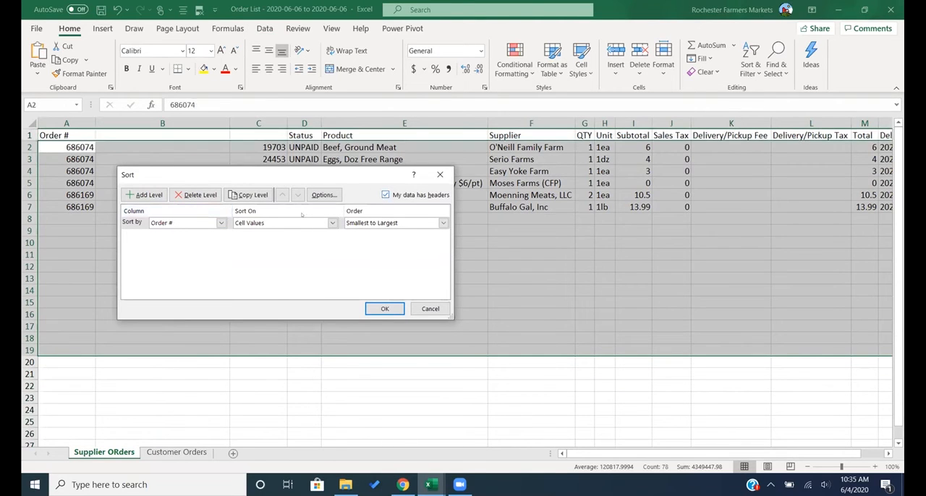
{"action": "left_click", "coordinate": [221, 223]}
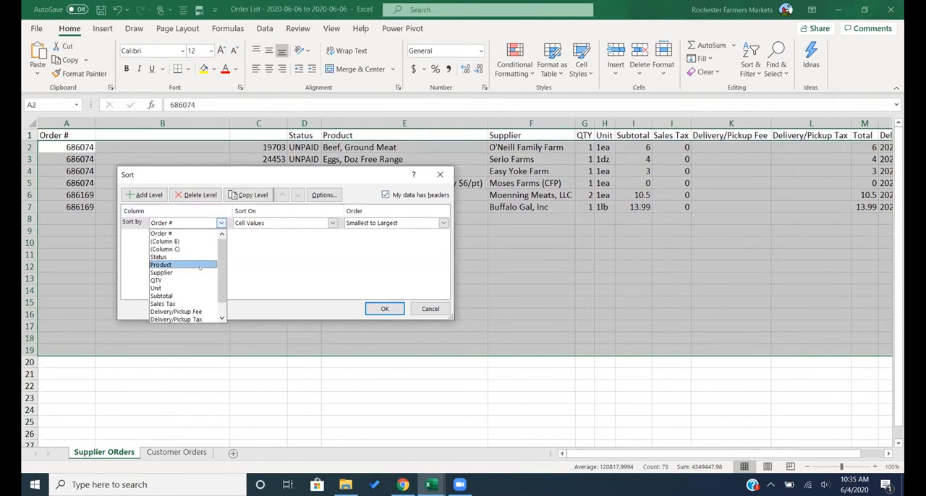
{"action": "left_click", "coordinate": [180, 272]}
{"action": "left_click", "coordinate": [383, 306]}
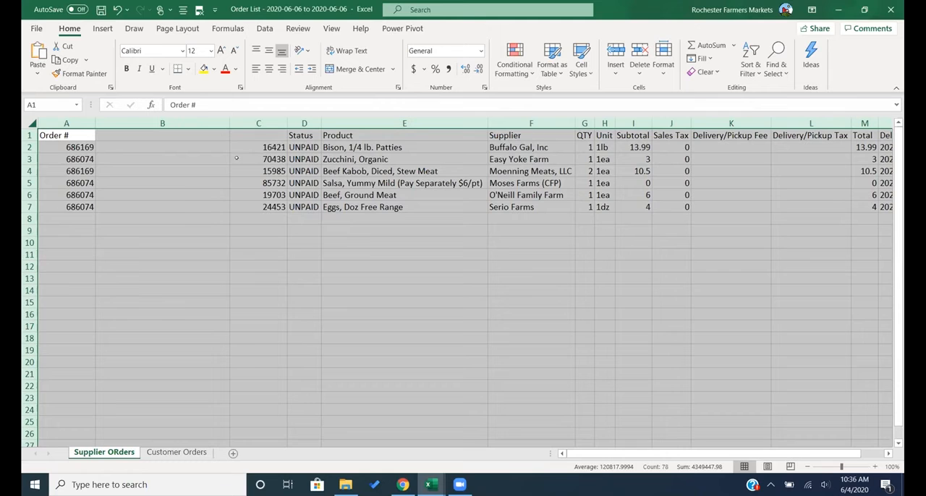
{"action": "left_click", "coordinate": [158, 169]}
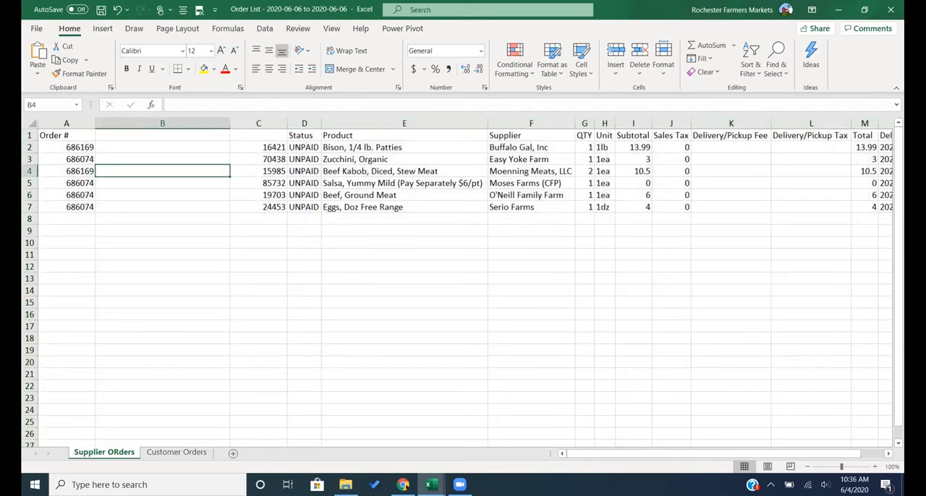
- Review the protocol instructions from sorting columns through the Vlookup function, and return to the Order List workbook
{"action": "mouse_move", "coordinate": [431, 484]}
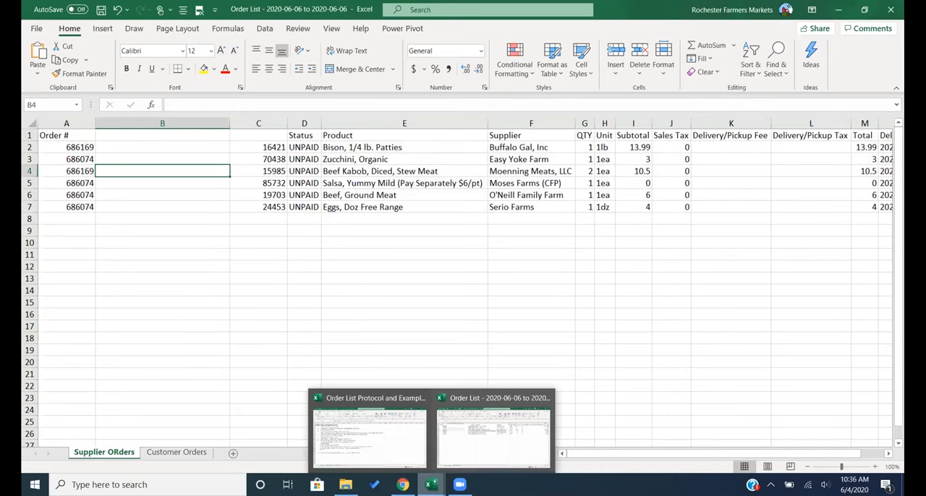
{"action": "left_click", "coordinate": [408, 452]}
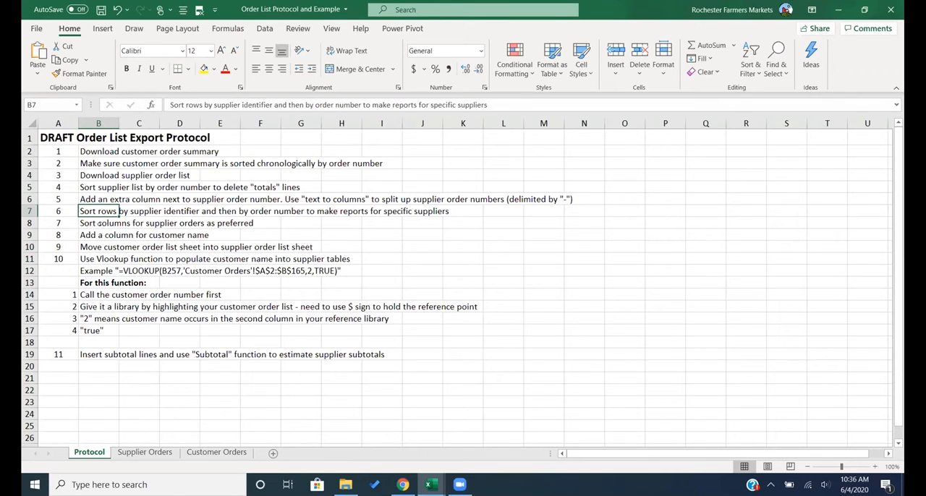
{"action": "left_click", "coordinate": [91, 223]}
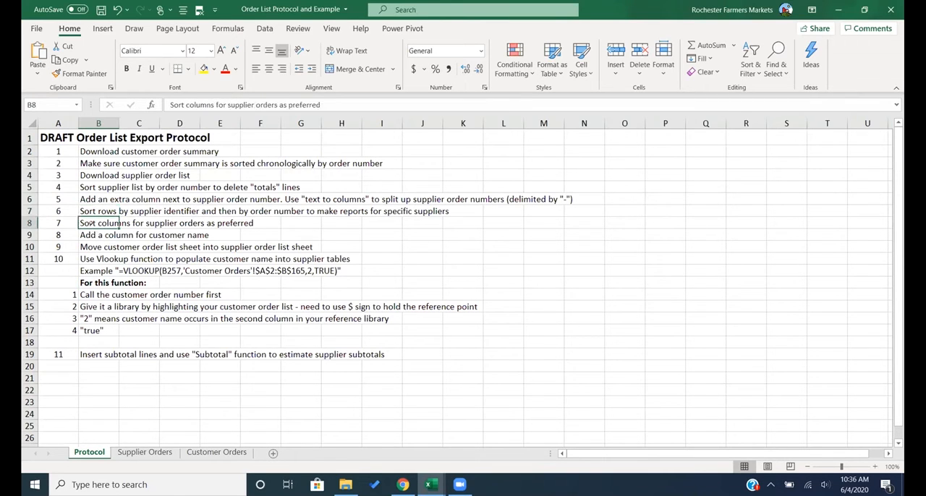
{"action": "key", "text": "Down"}
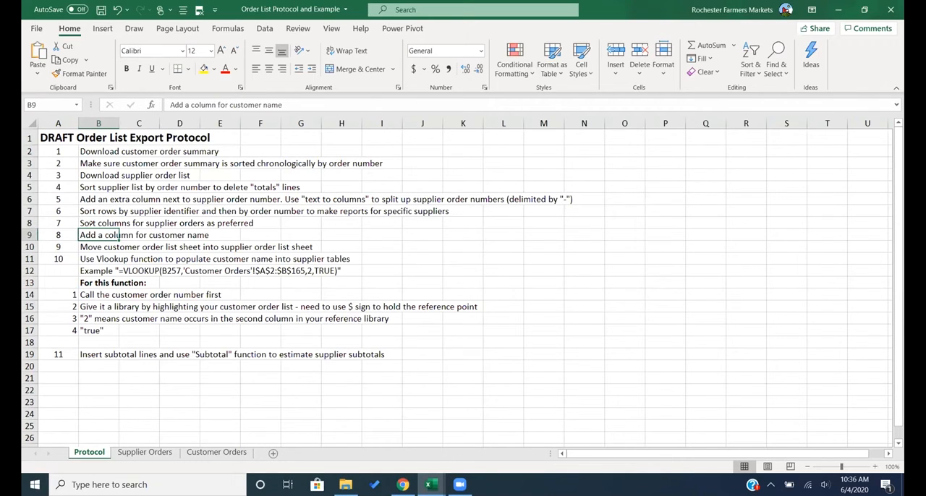
{"action": "key", "text": "Down"}
{"action": "key", "text": "Down"}
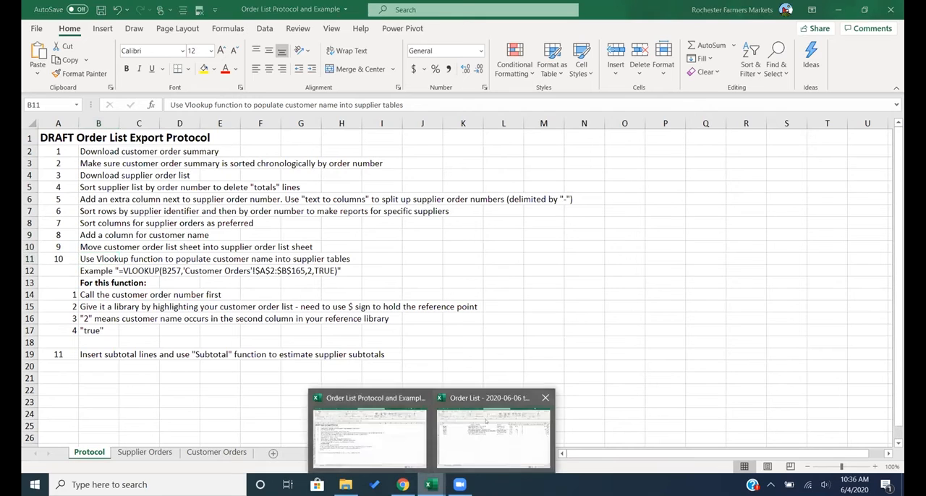
{"action": "left_click", "coordinate": [493, 434]}
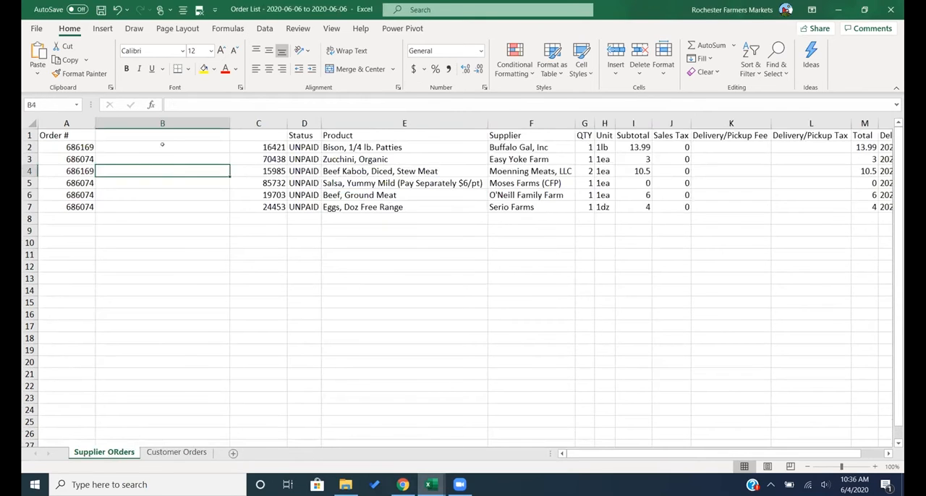
- Start a VLOOKUP formula in cell B2 of the supplier orders sheet
{"action": "key", "text": "Up"}
{"action": "key", "text": "Up"}
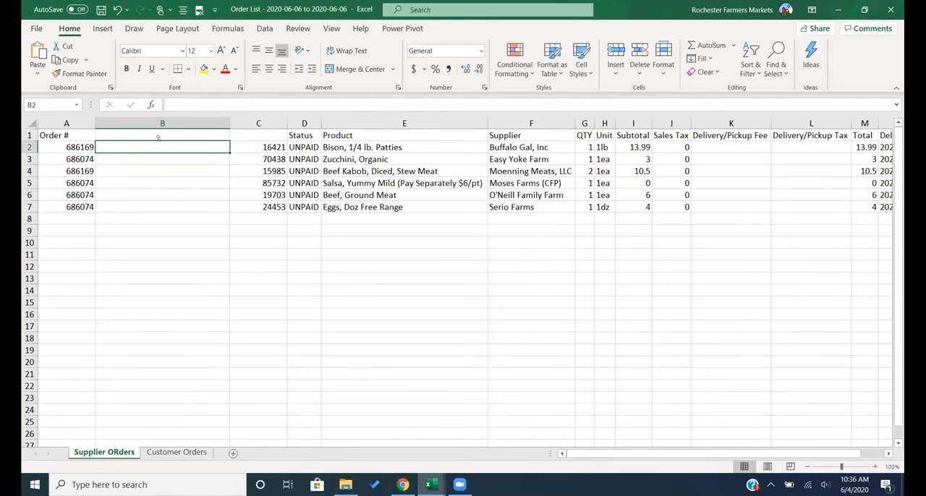
{"action": "type", "text": "="}
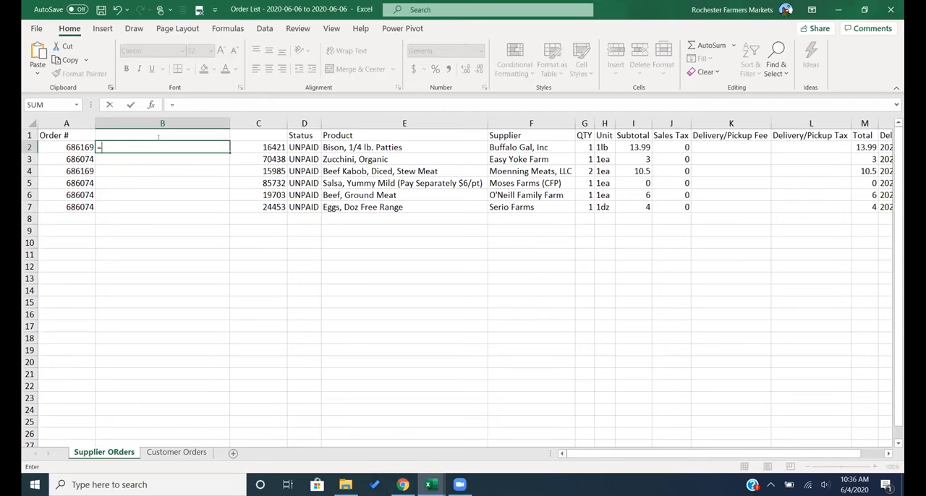
{"action": "type", "text": "vlookup"}
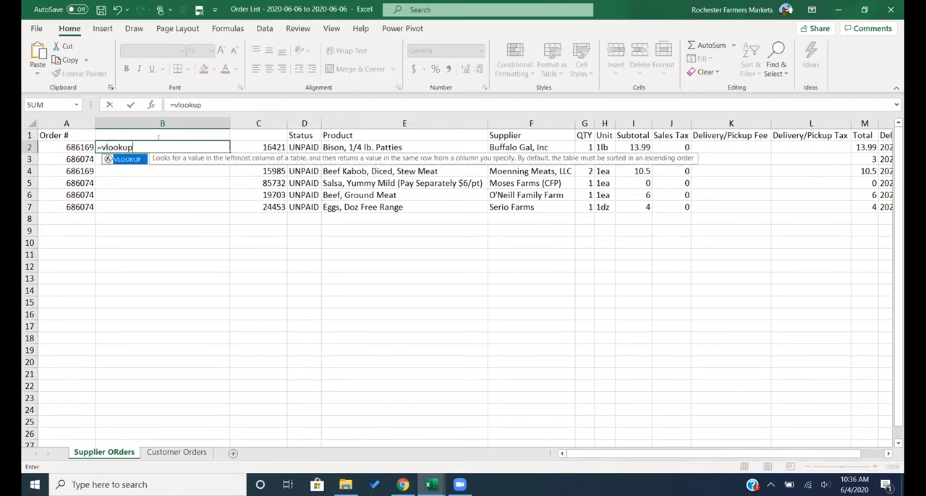
{"action": "type", "text": "("}
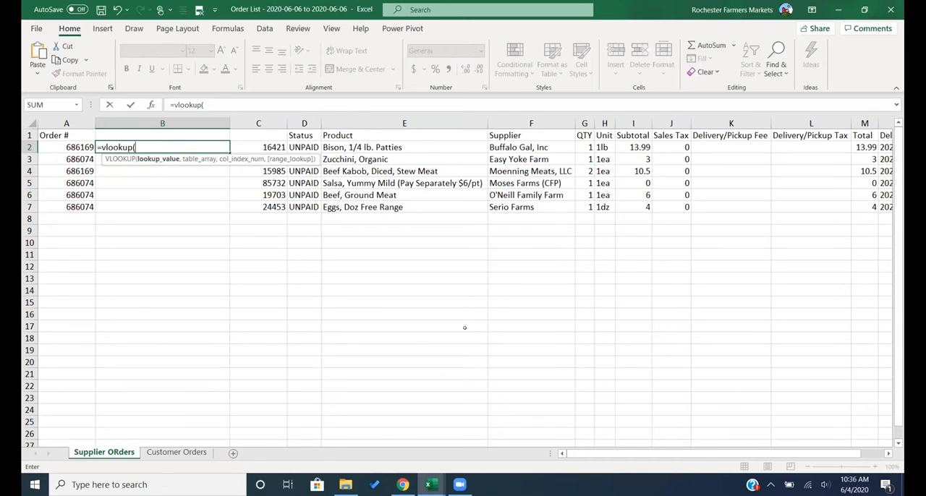
- Check the VLOOKUP argument instructions in the Order List Protocol workbook, and return to the formula in the Order List workbook
{"action": "mouse_move", "coordinate": [431, 485]}
{"action": "left_click", "coordinate": [404, 456]}
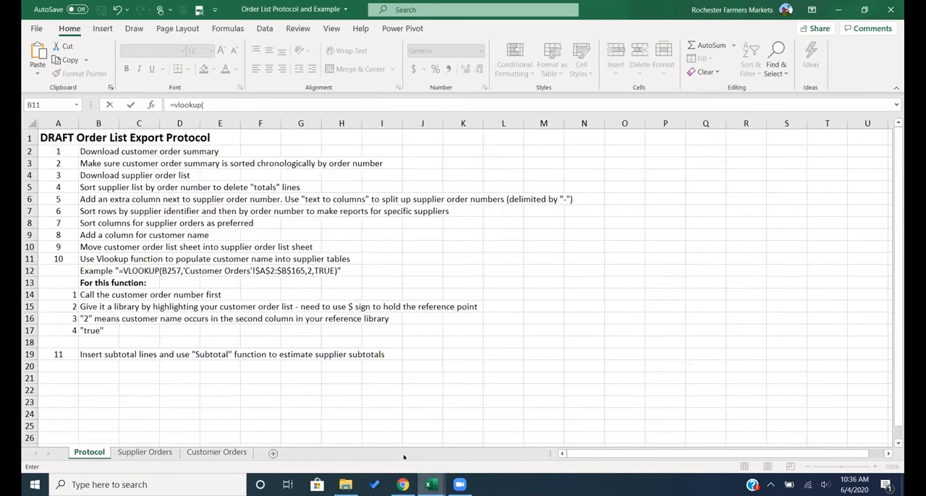
{"action": "mouse_move", "coordinate": [431, 485]}
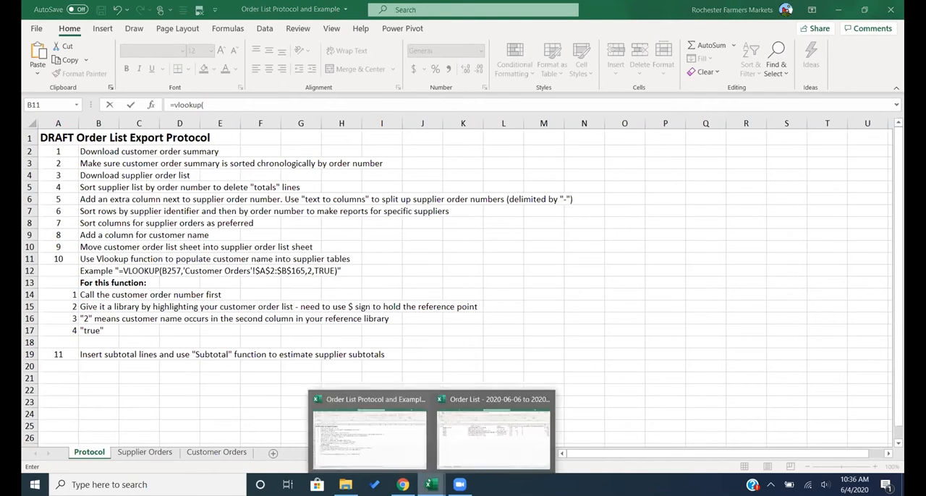
{"action": "left_click", "coordinate": [490, 438]}
{"action": "left_click", "coordinate": [398, 289]}
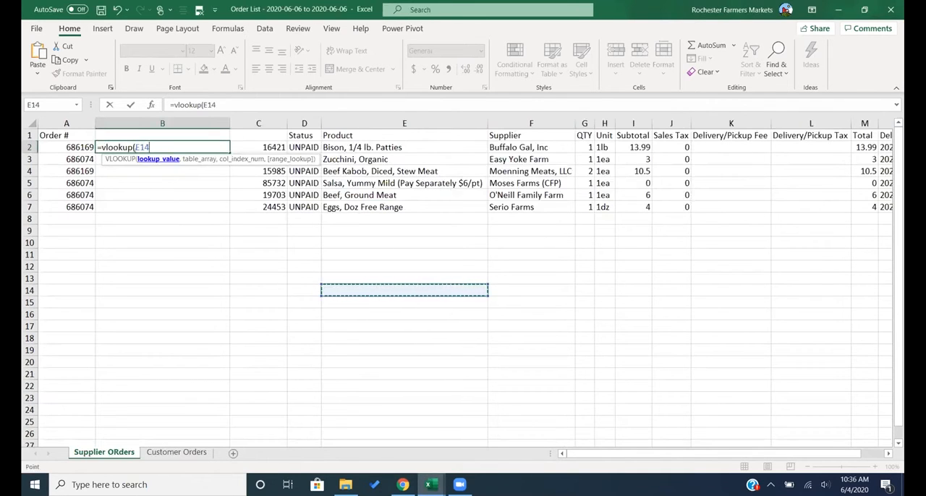
- Give the VLOOKUP the order number in A2 as lookup value and range A2:B5 of the Customer Orders sheet as table array
{"action": "left_click", "coordinate": [75, 145]}
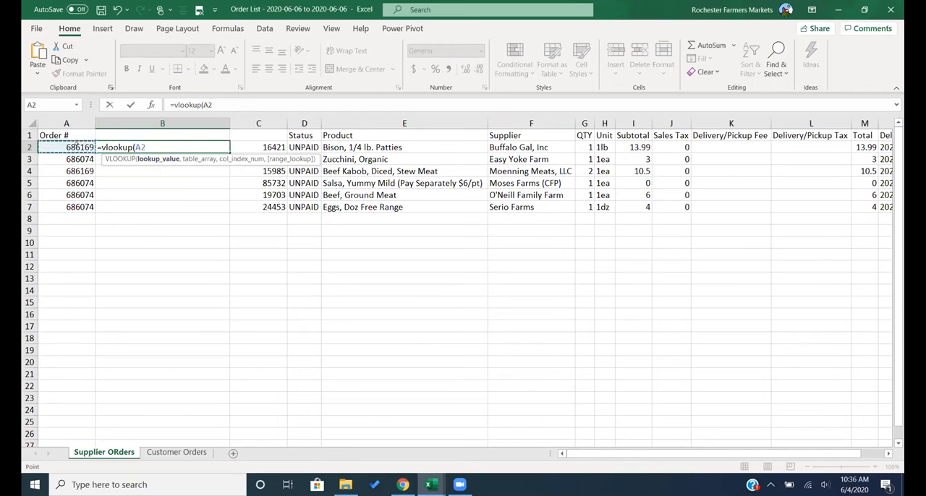
{"action": "type", "text": ","}
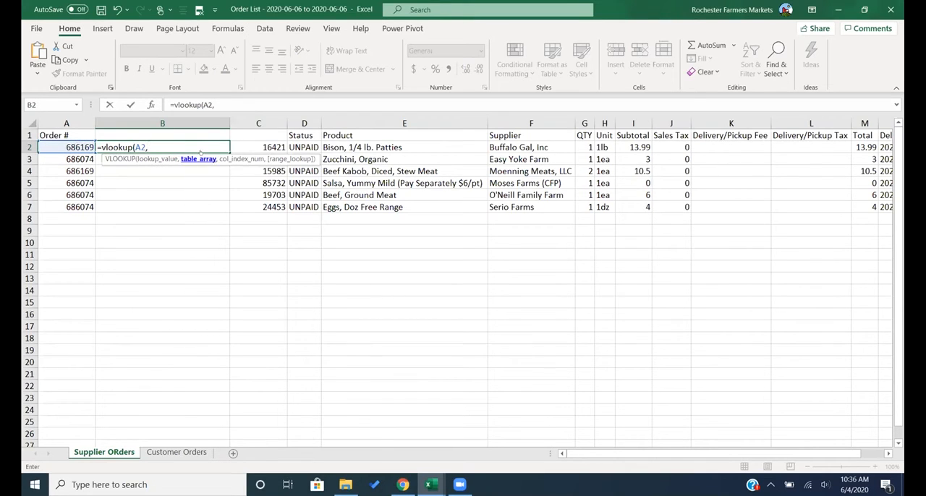
{"action": "left_click", "coordinate": [178, 452]}
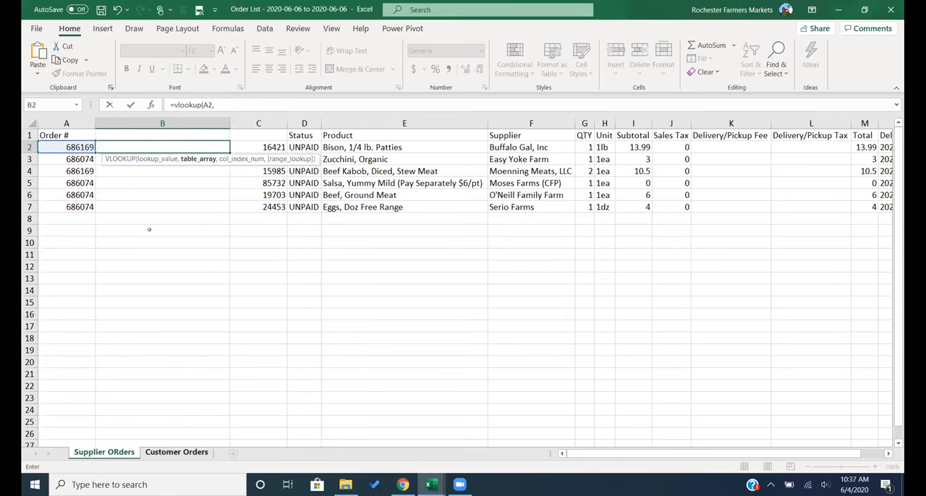
{"action": "left_click_drag", "start_coordinate": [60, 144], "coordinate": [105, 181]}
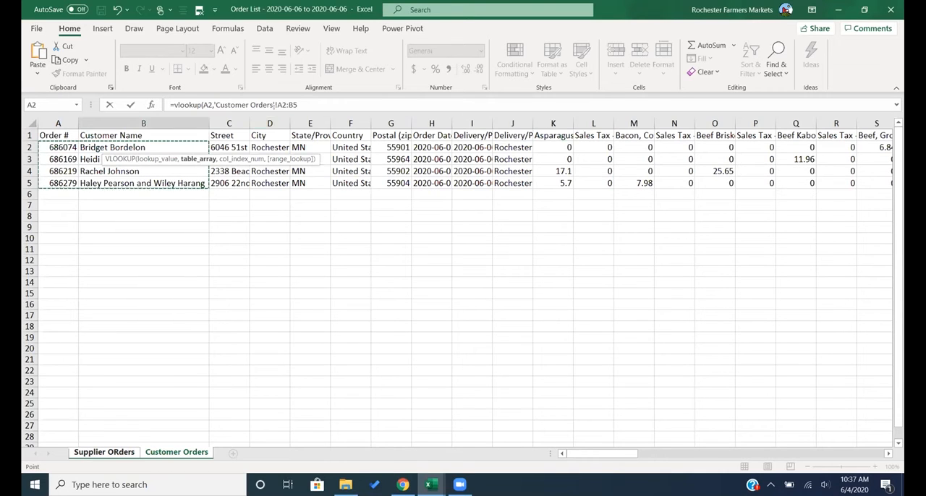
- Lock the formula's Customer Orders range as the absolute reference $A$2:$B$5, and add a comma for the column index argument
{"action": "left_click", "coordinate": [276, 105]}
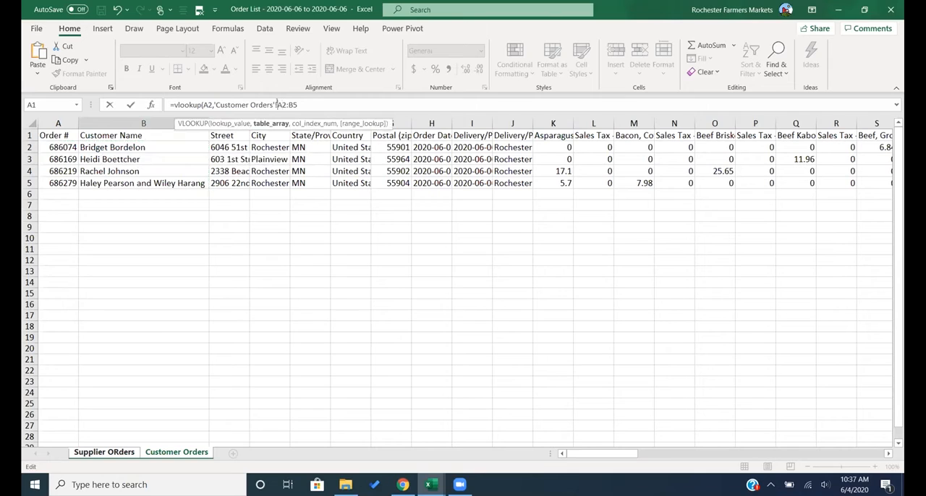
{"action": "type", "text": "$"}
{"action": "key", "text": "Right"}
{"action": "type", "text": "$"}
{"action": "key", "text": "Right"}
{"action": "key", "text": "Right"}
{"action": "type", "text": "$"}
{"action": "key", "text": "Right"}
{"action": "type", "text": "$"}
{"action": "type", "text": ","}
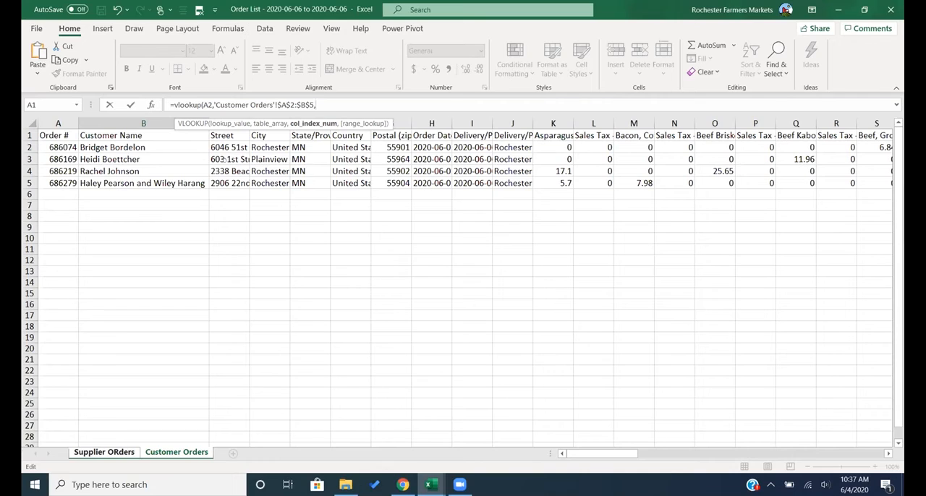
- Complete the VLOOKUP with column index 2 and range lookup TRUE, and enter the formula
{"action": "left_click", "coordinate": [266, 105]}
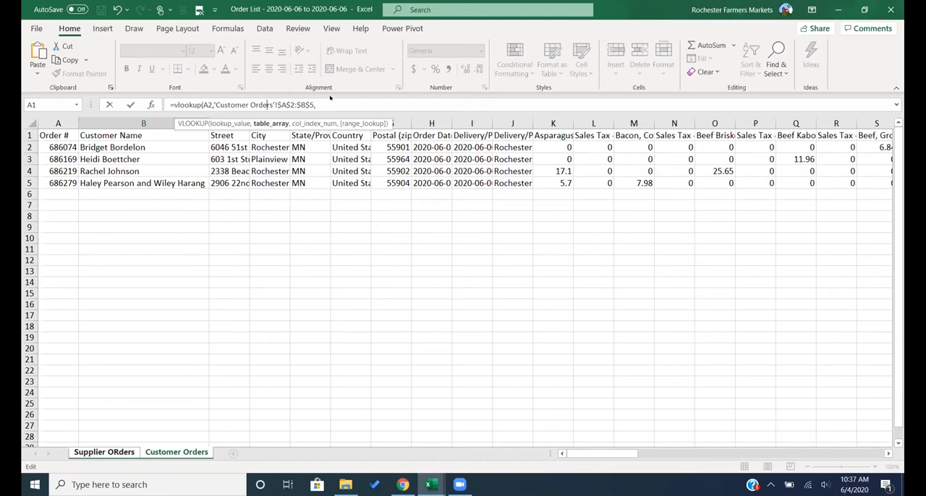
{"action": "left_click", "coordinate": [318, 104]}
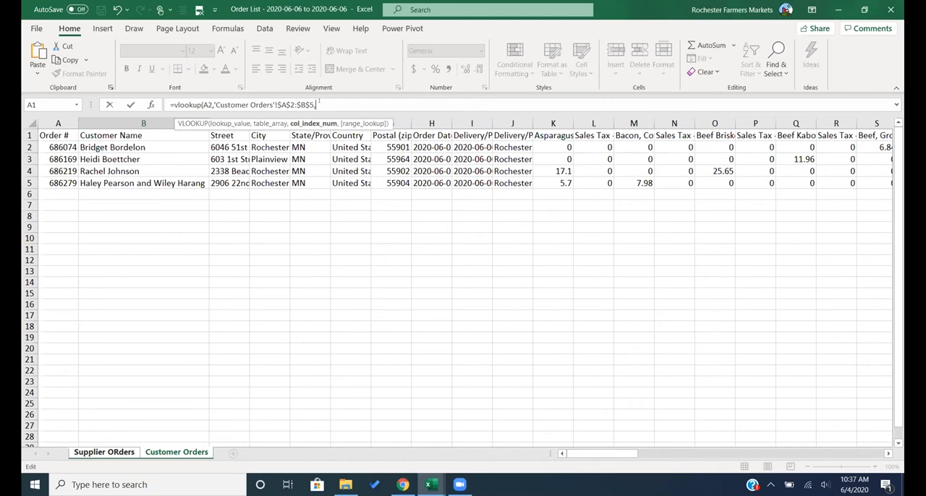
{"action": "type", "text": "2,"}
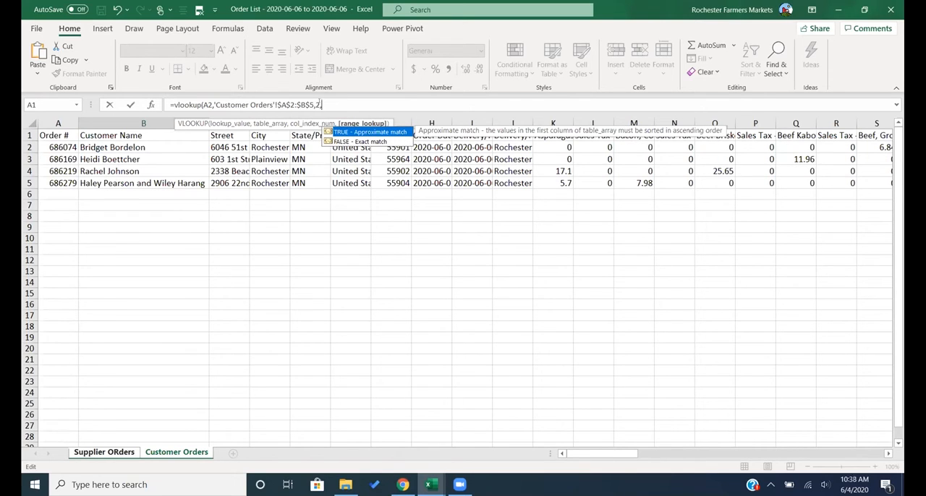
{"action": "type", "text": "true)"}
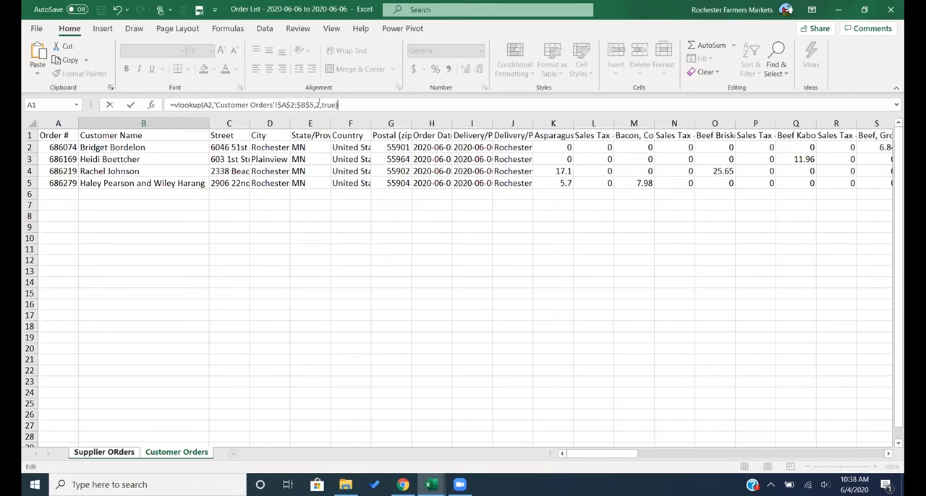
{"action": "key", "text": "Return"}
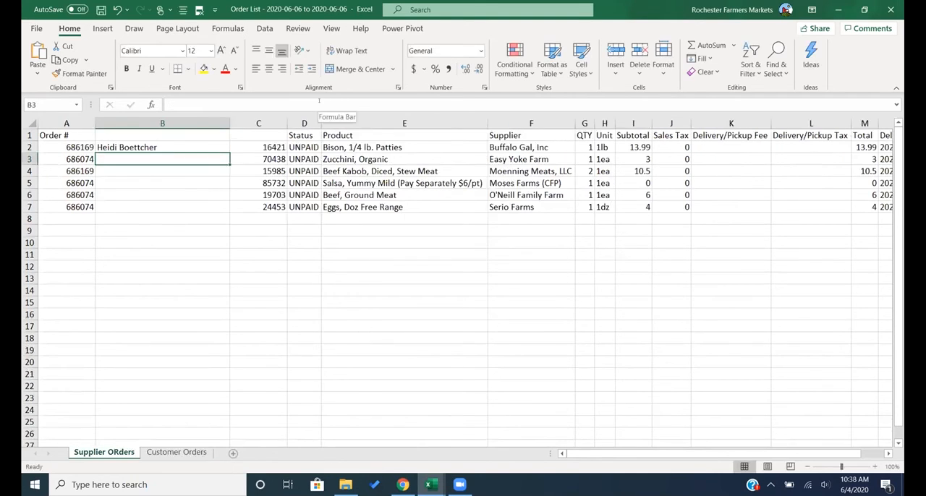
- Fill the VLOOKUP formula from B2 down to B7 on the supplier orders sheet
{"action": "left_click", "coordinate": [171, 144]}
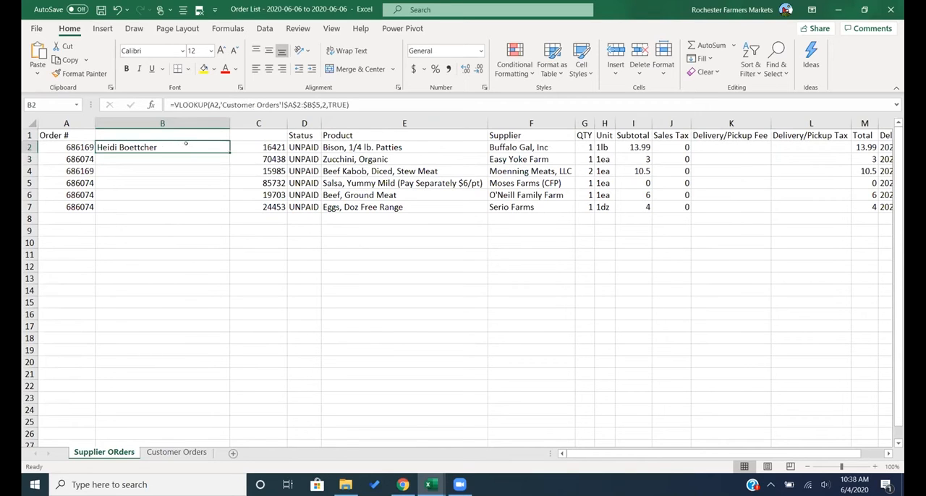
{"action": "left_click_drag", "start_coordinate": [216, 152], "coordinate": [214, 204]}
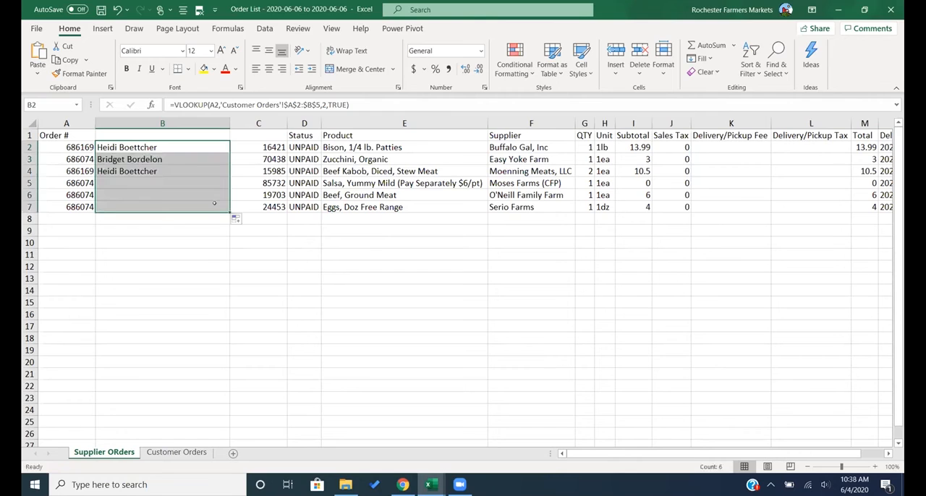
{"action": "left_click", "coordinate": [164, 240]}
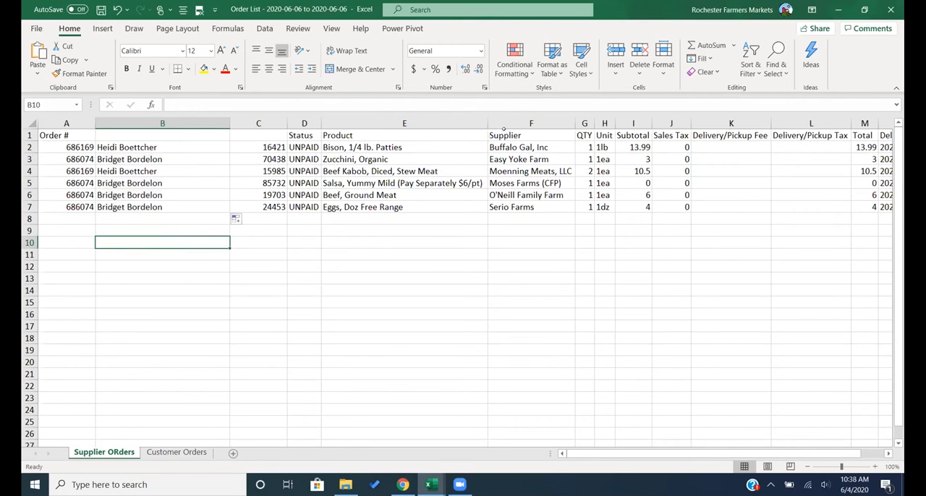
{"action": "left_click", "coordinate": [501, 144]}
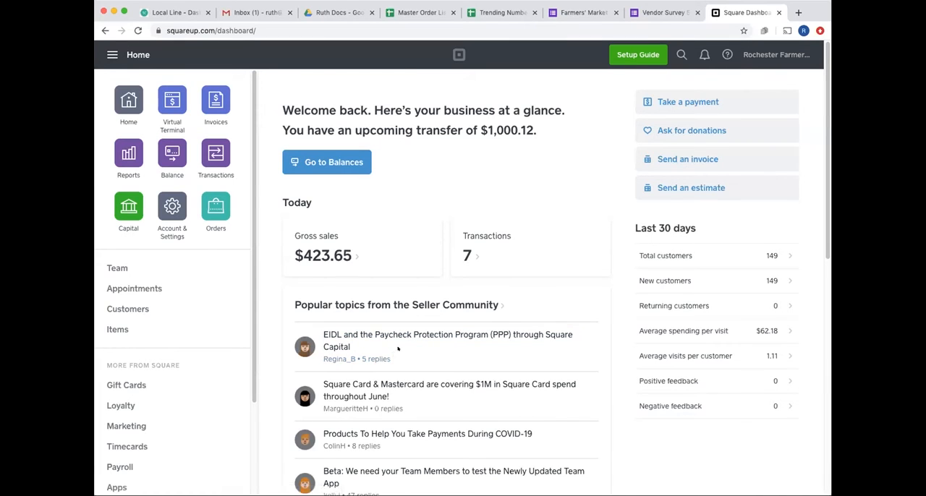
- Switch to the Master Order List 2020-06-06 spreadsheet in the browser and go to the first rows of its Orders sheet
{"action": "left_click", "coordinate": [244, 11]}
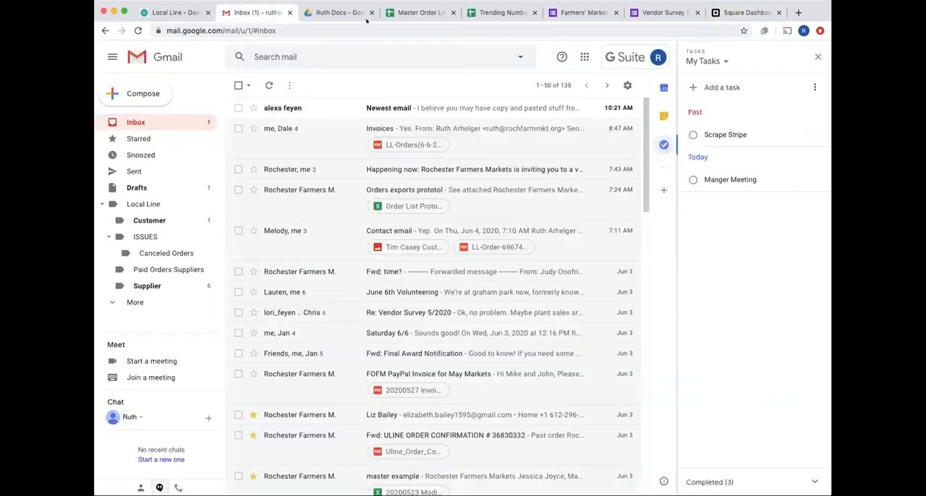
{"action": "left_click", "coordinate": [407, 11]}
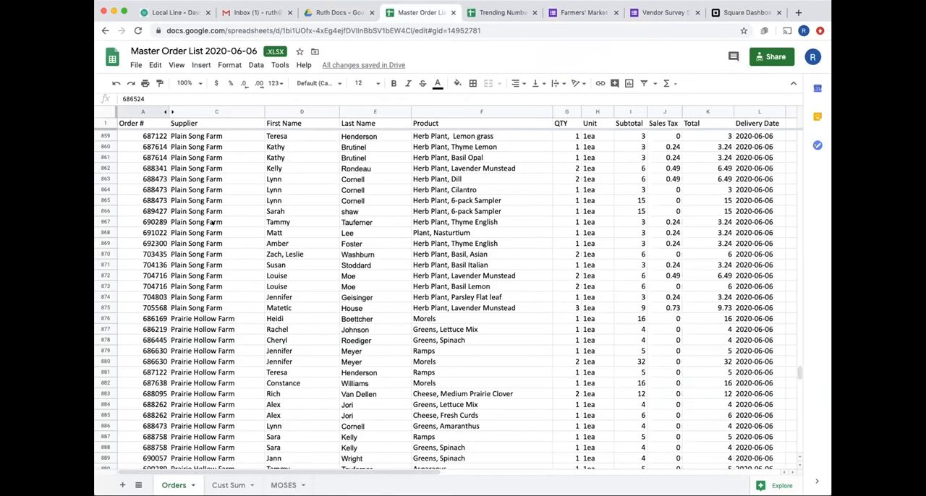
{"action": "scroll", "coordinate": [212, 223], "scroll_direction": "up", "scroll_amount": 1}
{"action": "scroll", "coordinate": [212, 223], "scroll_direction": "up", "scroll_amount": 15}
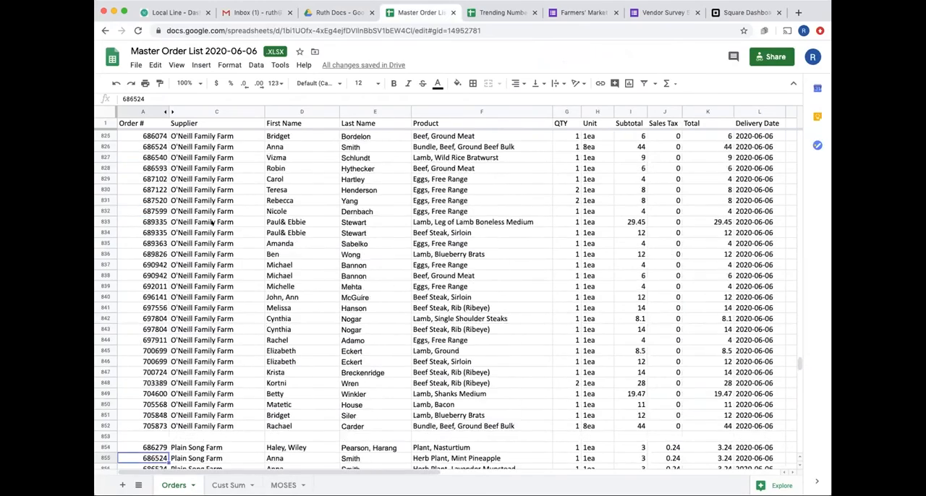
{"action": "scroll", "coordinate": [484, 216], "scroll_direction": "up", "scroll_amount": 20}
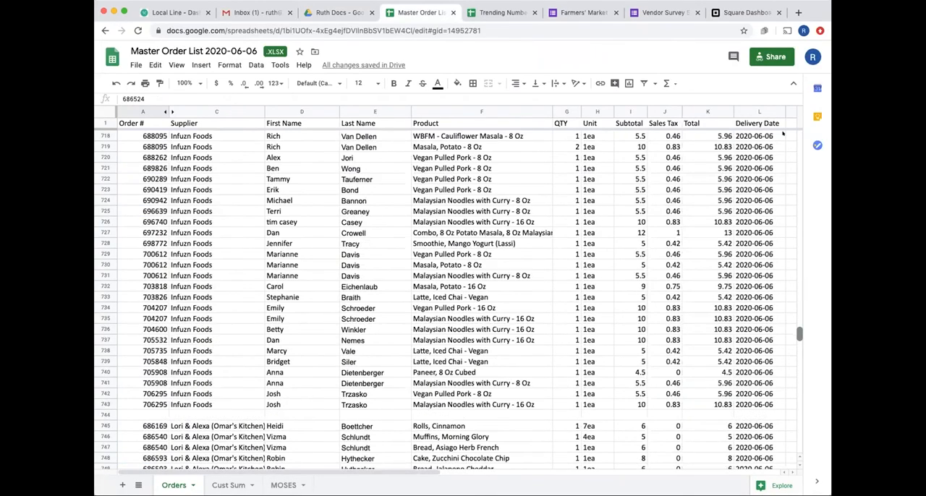
{"action": "scroll", "coordinate": [782, 134], "scroll_direction": "up", "scroll_amount": 14}
{"action": "scroll", "coordinate": [782, 133], "scroll_direction": "up", "scroll_amount": 20}
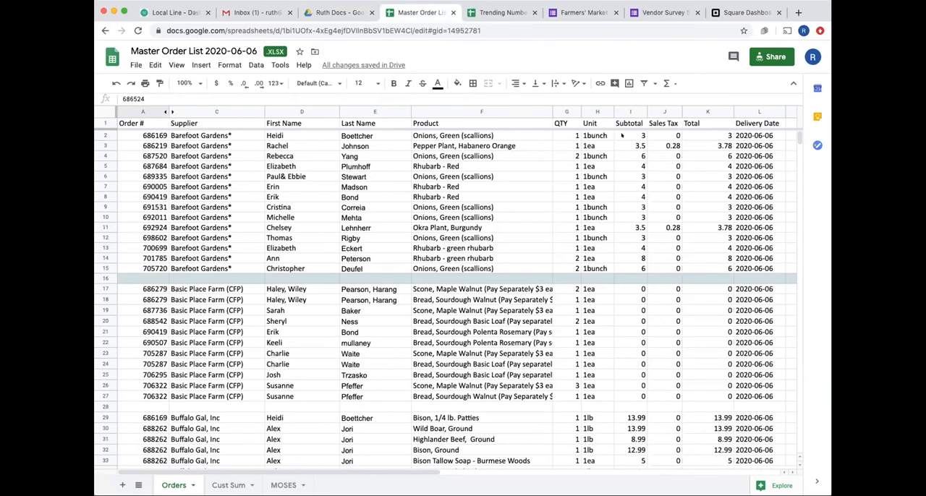
- Inspect the product, first name formula and supplier cells of the first order row
{"action": "left_click", "coordinate": [457, 135]}
{"action": "left_click", "coordinate": [276, 135]}
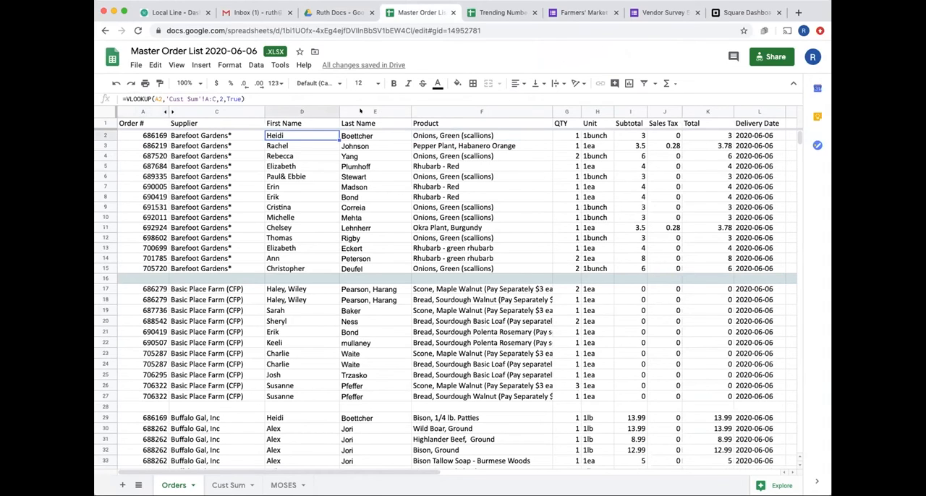
{"action": "left_click", "coordinate": [203, 135]}
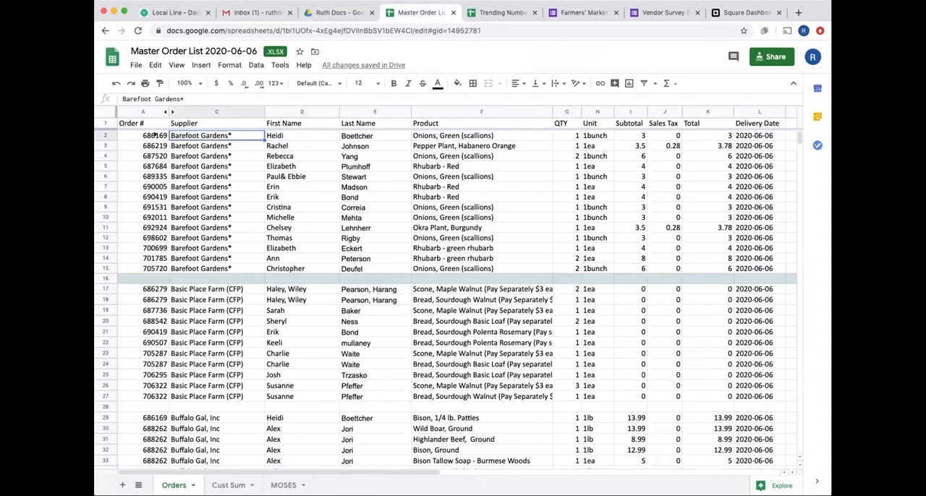
- Select the Barefoot Gardens orders from Order # through Unit in rows 2 to 15, and look over the download formats
{"action": "left_click", "coordinate": [131, 134]}
{"action": "left_click_drag", "start_coordinate": [131, 135], "coordinate": [601, 268]}
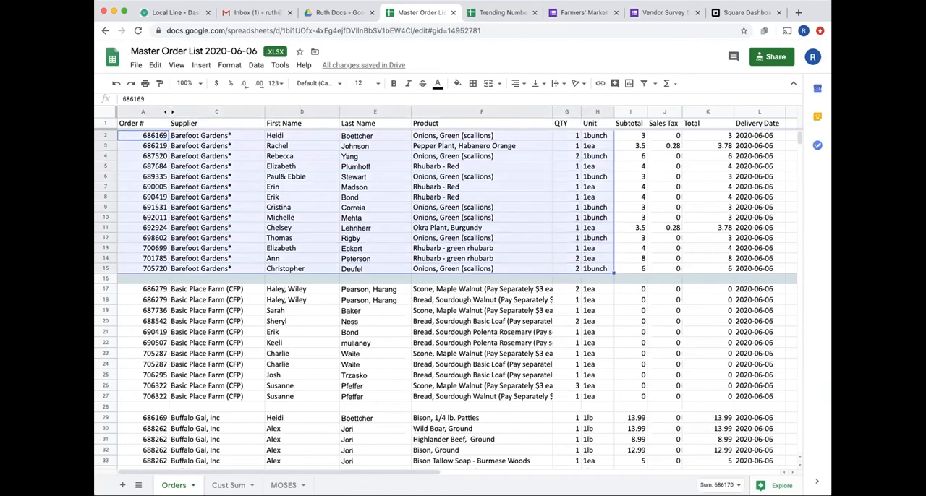
{"action": "left_click", "coordinate": [133, 66]}
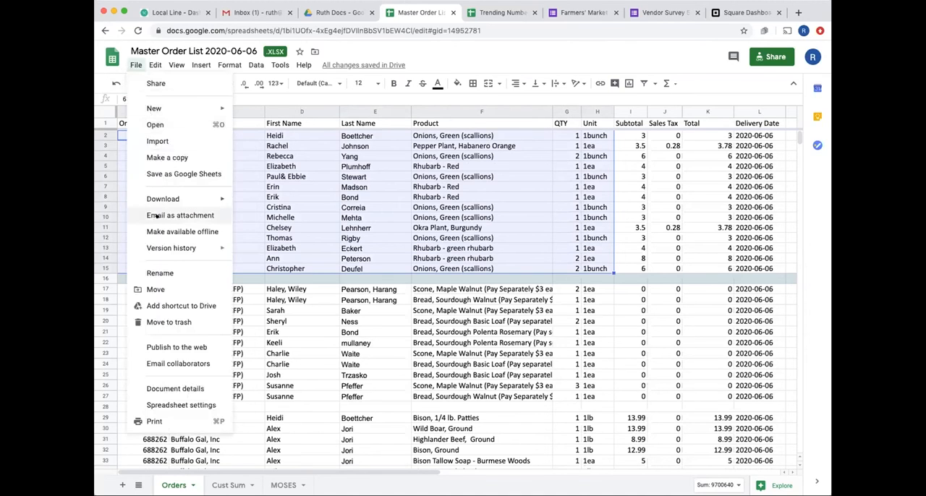
{"action": "mouse_move", "coordinate": [174, 193]}
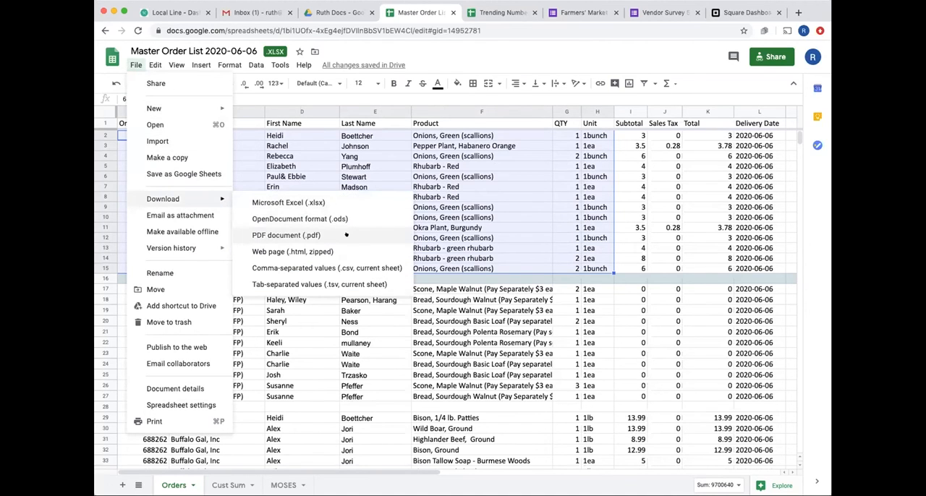
{"action": "left_click", "coordinate": [440, 60]}
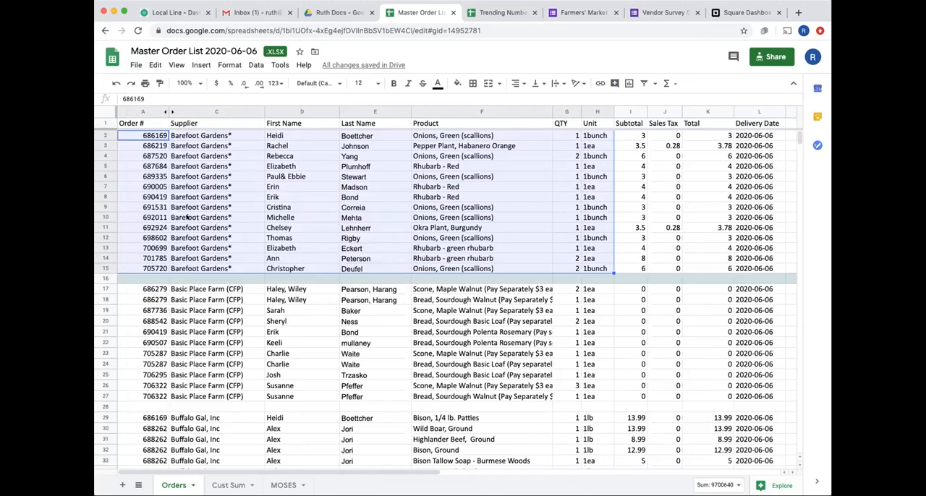
{"action": "left_click", "coordinate": [187, 217]}
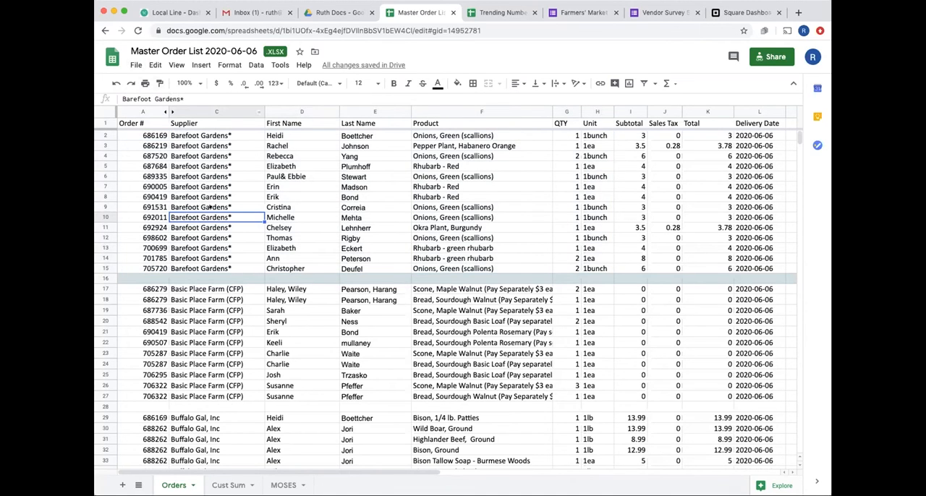
- On the Cust Sum sheet, insert an empty column before Asparagus (1ea), and select the Delivery/Pickup location column G
{"action": "left_click", "coordinate": [223, 488]}
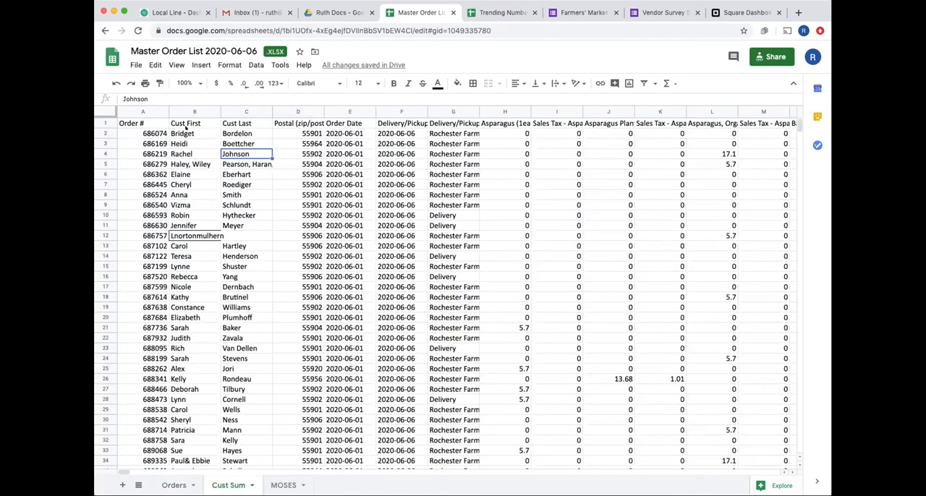
{"action": "left_click", "coordinate": [192, 111]}
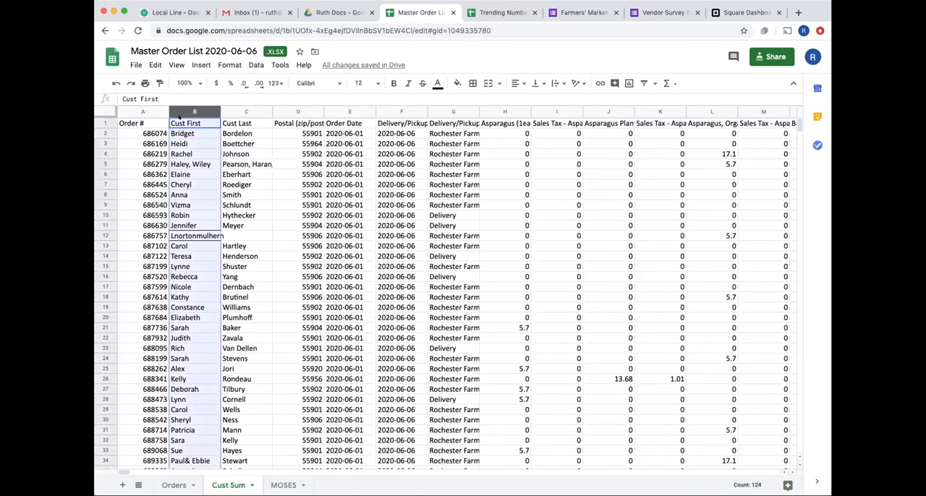
{"action": "left_click", "coordinate": [452, 112]}
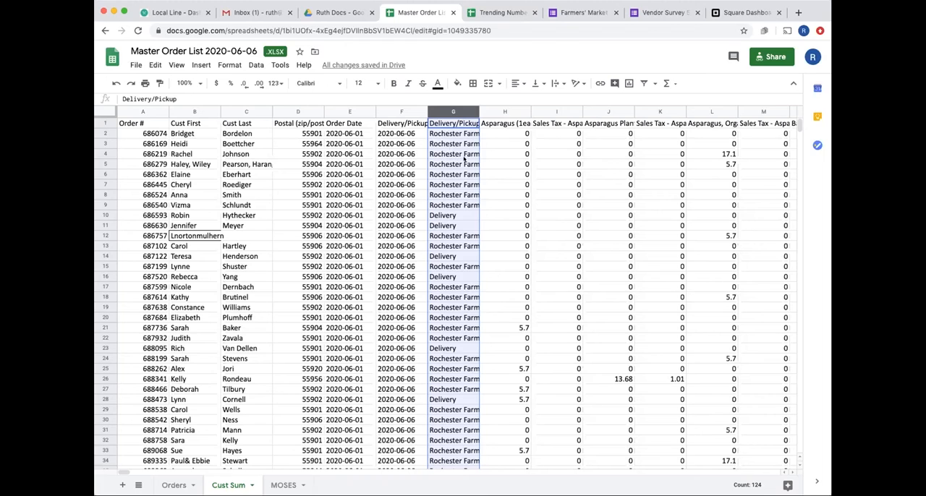
{"action": "right_click", "coordinate": [485, 112]}
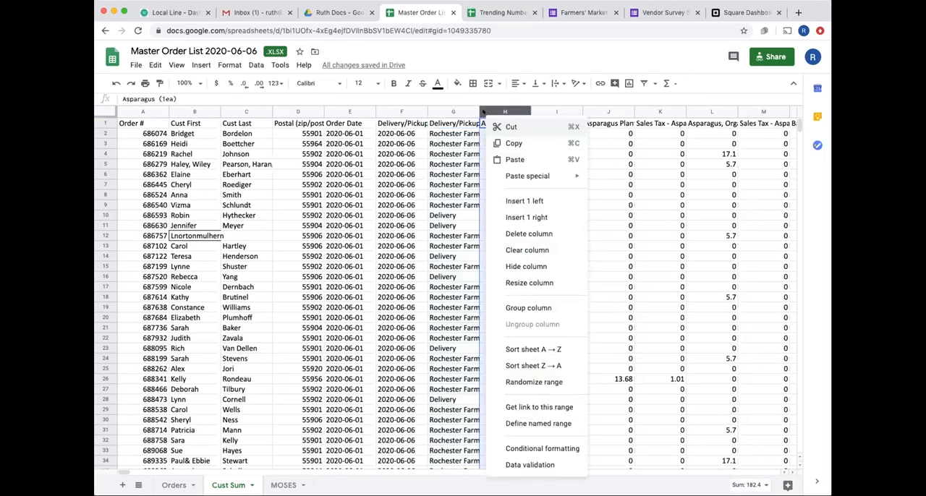
{"action": "left_click", "coordinate": [519, 202]}
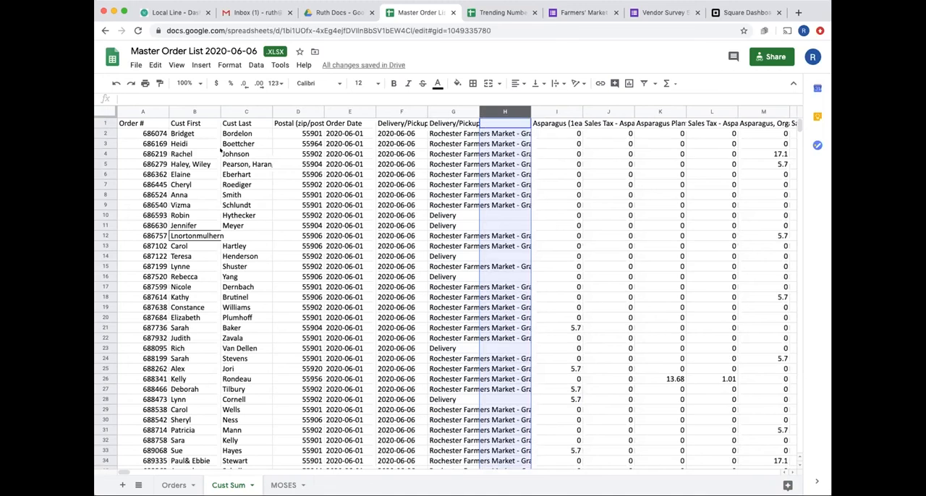
{"action": "left_click", "coordinate": [437, 112]}
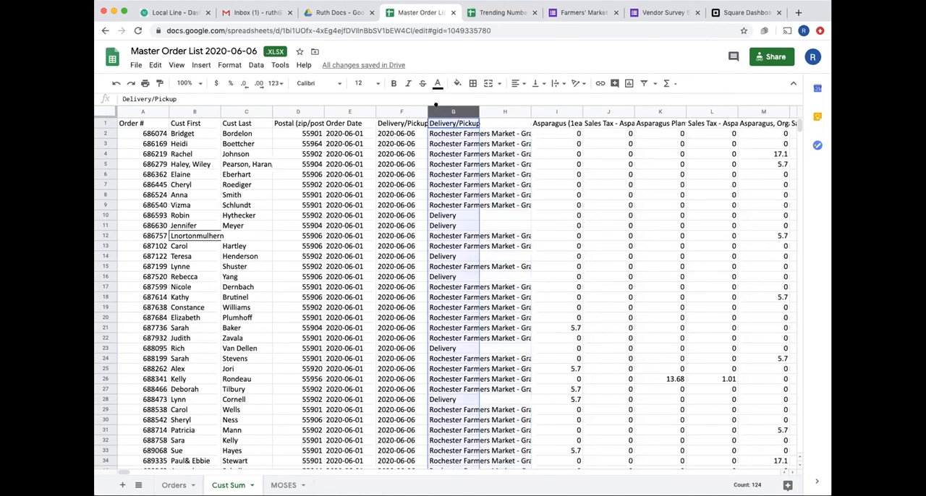
{"action": "left_click", "coordinate": [255, 64]}
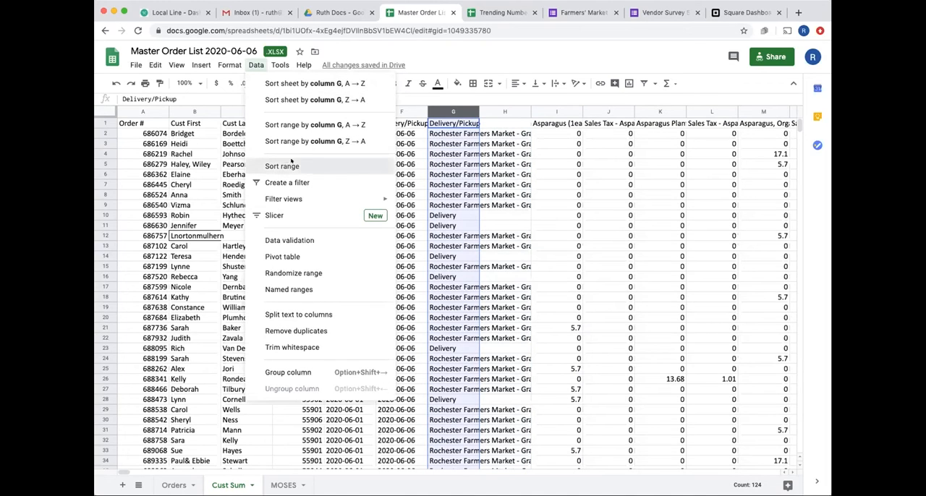
{"action": "left_click", "coordinate": [291, 162]}
{"action": "left_click", "coordinate": [509, 327]}
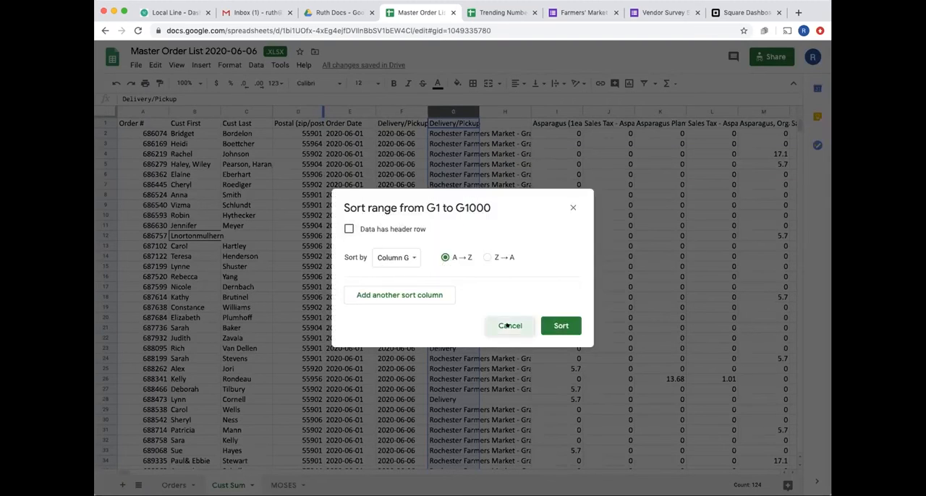
- Split the text of the Delivery/Pickup location column into separate columns with Space as the separator
{"action": "left_click", "coordinate": [256, 65]}
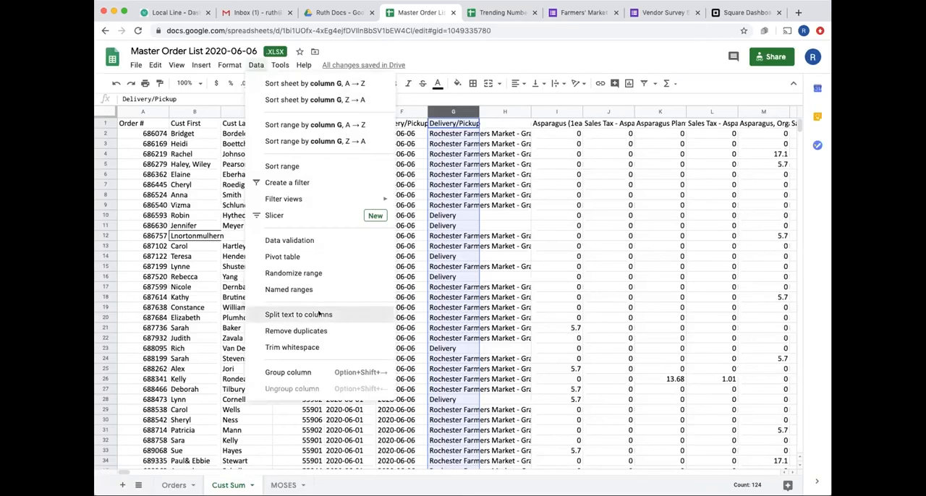
{"action": "left_click", "coordinate": [319, 313]}
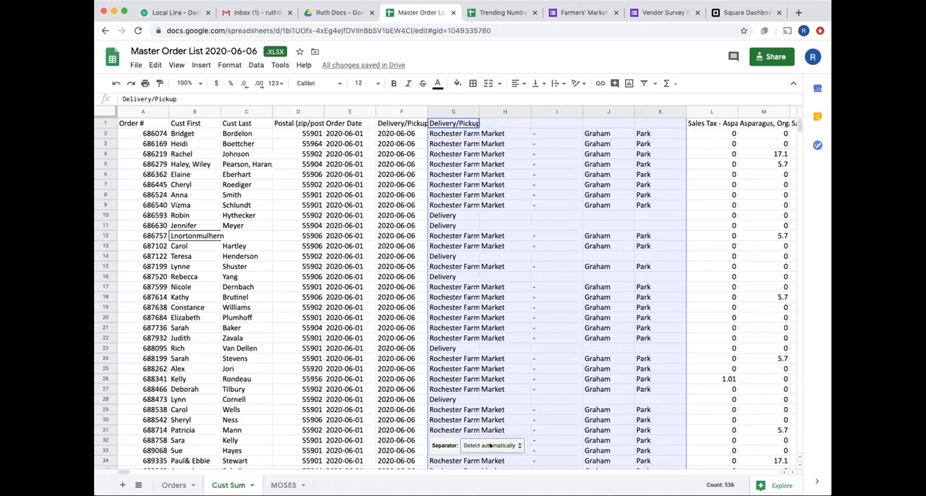
{"action": "left_click", "coordinate": [509, 446]}
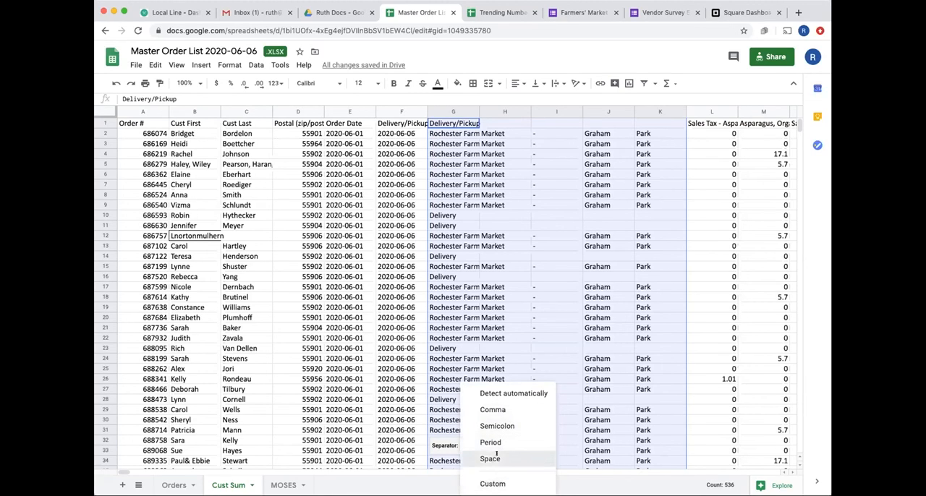
{"action": "left_click", "coordinate": [491, 458]}
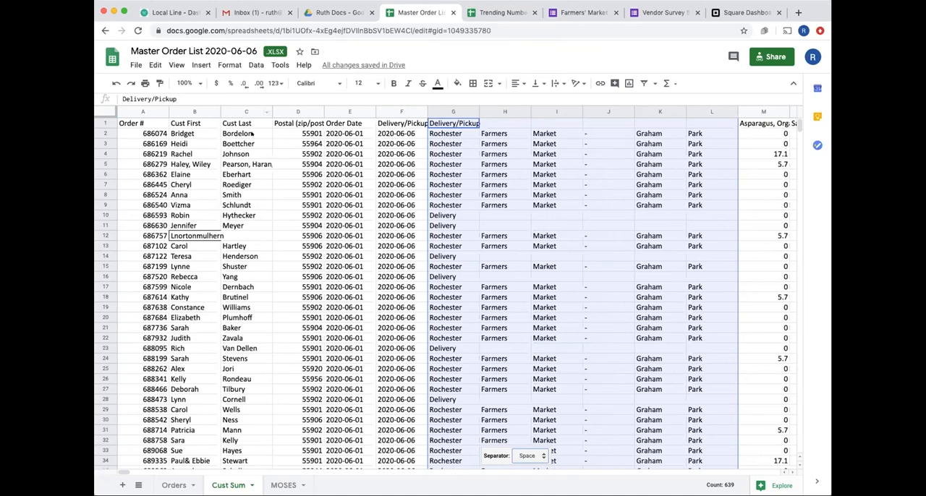
- Check the VLOOKUP formula in D2 of the Orders sheet, and return to the Cust Sum sheet
{"action": "left_click", "coordinate": [174, 485]}
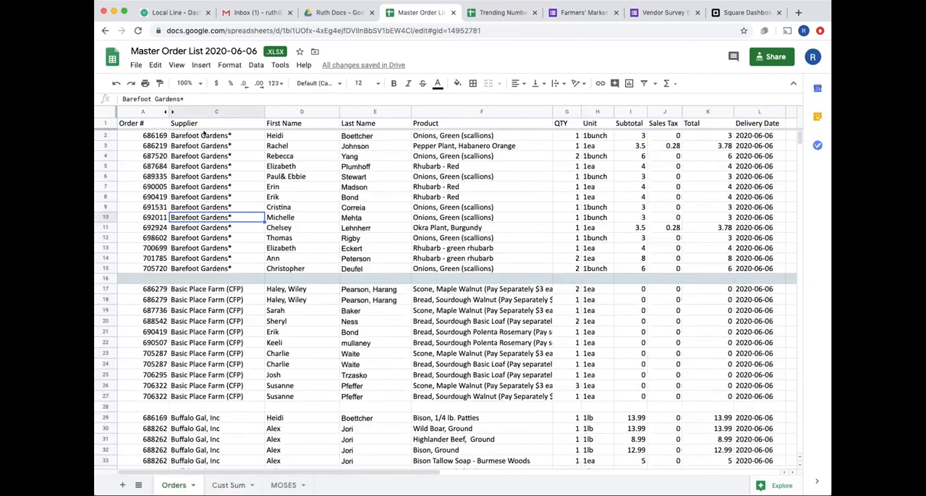
{"action": "left_click", "coordinate": [210, 135]}
{"action": "key", "text": "Right"}
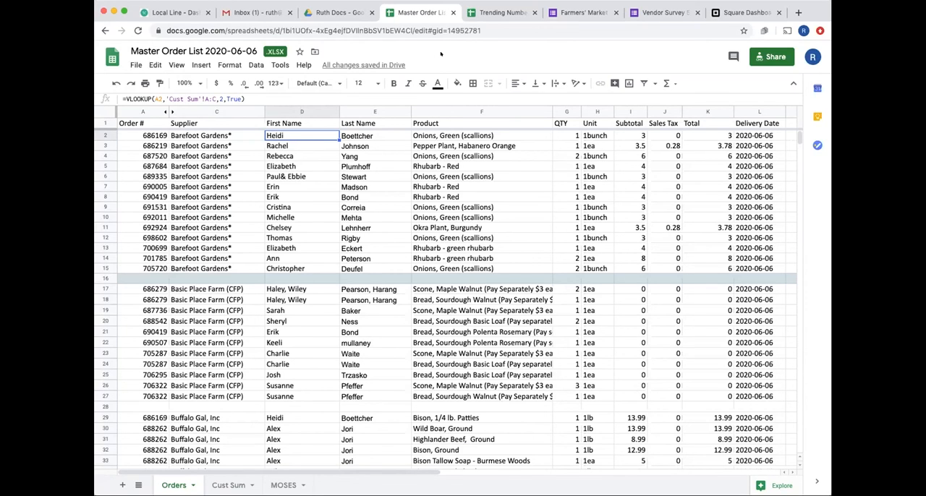
{"action": "left_click", "coordinate": [226, 485]}
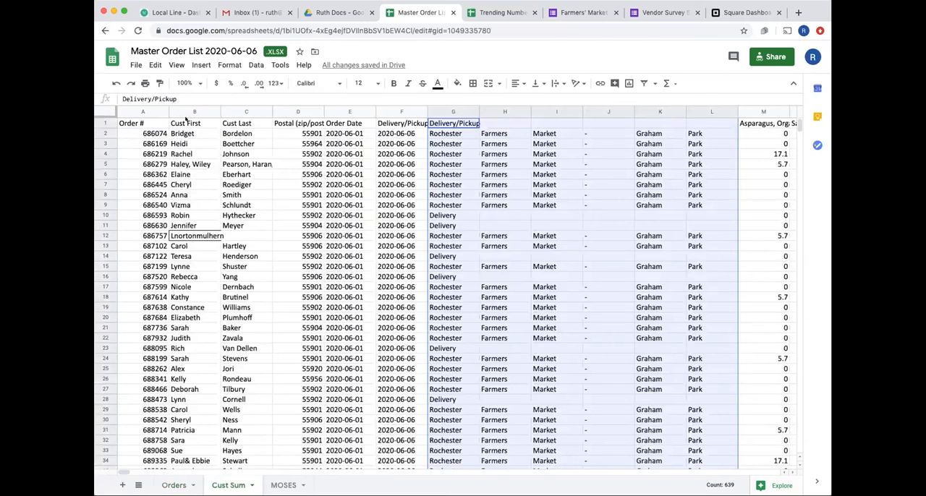
- Check the Cust First and Cust Last columns on the Cust Sum sheet, and return to the Orders sheet
{"action": "left_click", "coordinate": [185, 123]}
{"action": "left_click", "coordinate": [227, 123]}
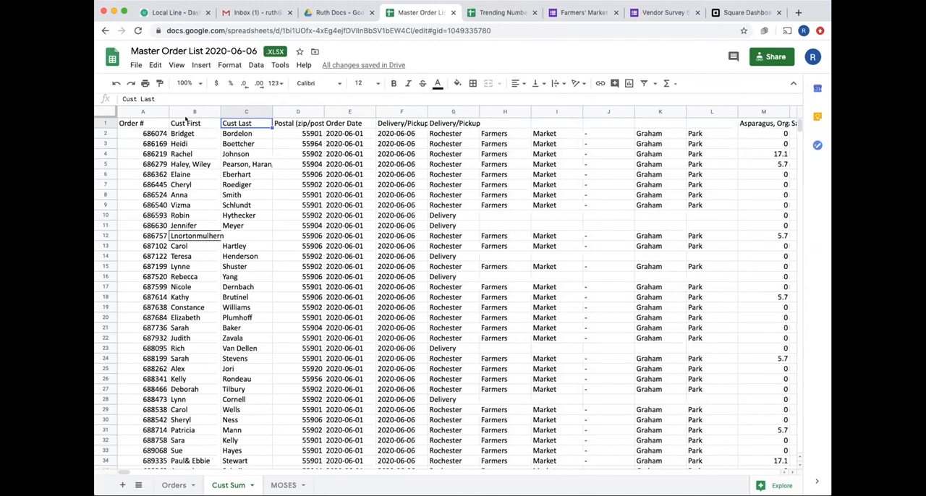
{"action": "left_click", "coordinate": [171, 123]}
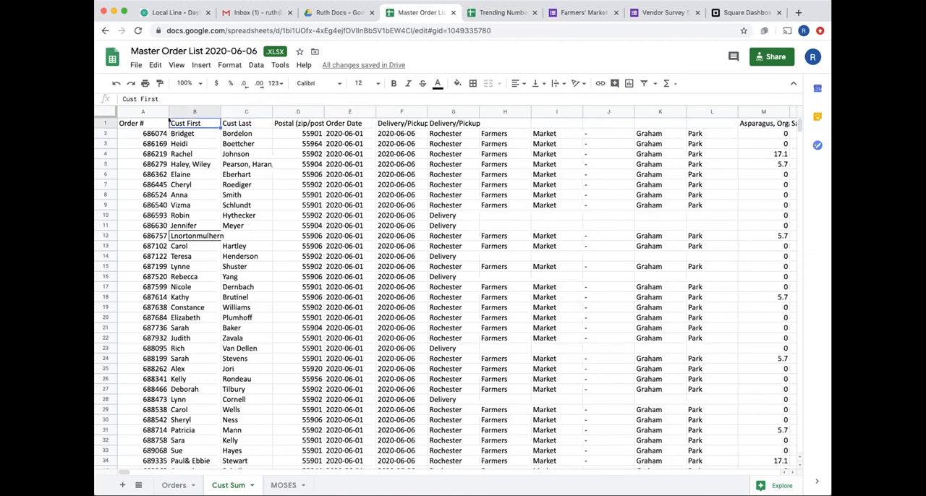
{"action": "left_click", "coordinate": [223, 123]}
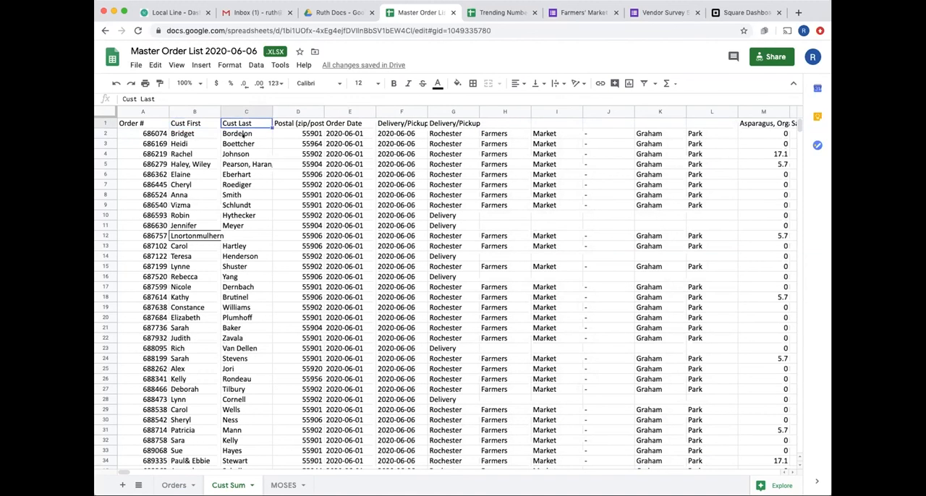
{"action": "left_click", "coordinate": [173, 485]}
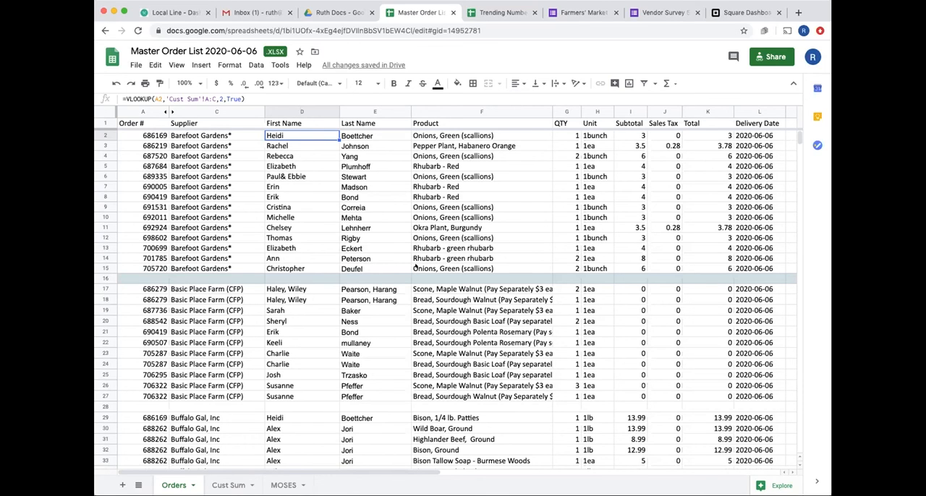
- Total the Barefoot Gardens subtotals in cell I16 of the Orders sheet with the formula =sum(i2:i15)
{"action": "left_click", "coordinate": [616, 109]}
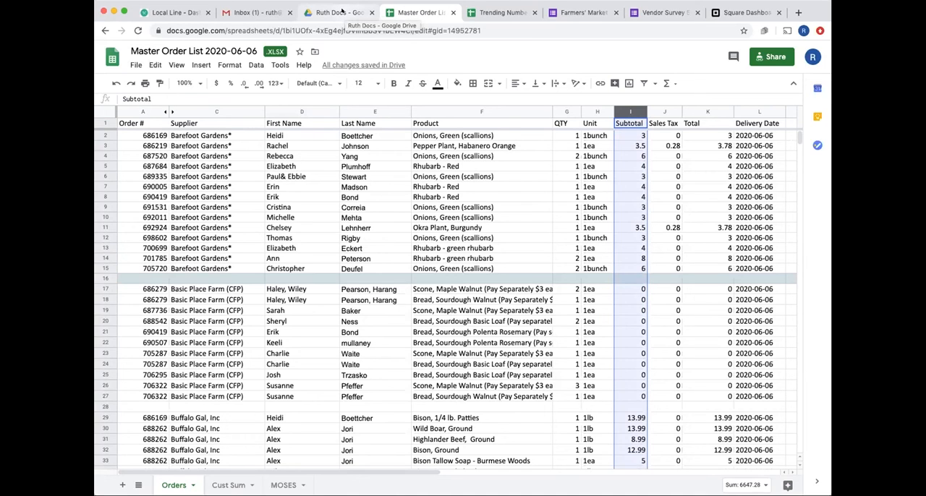
{"action": "left_click", "coordinate": [620, 279]}
{"action": "type", "text": "=sum("}
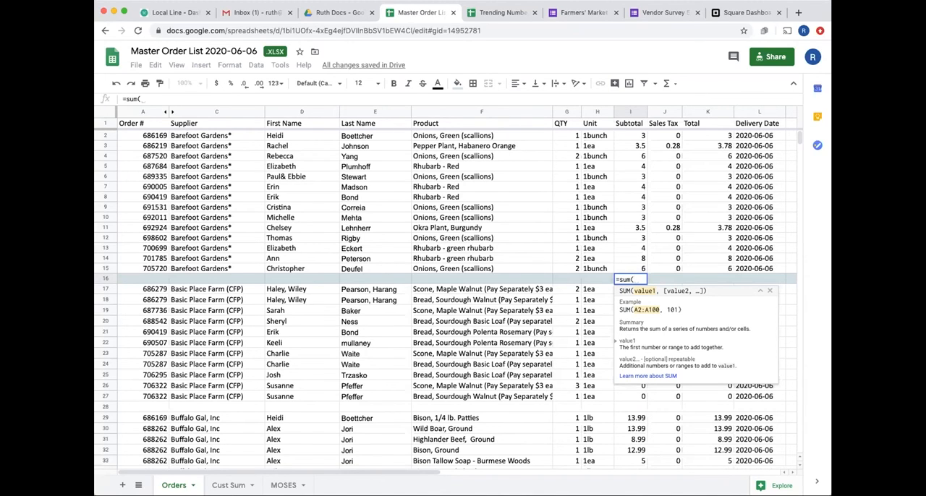
{"action": "type", "text": "i"}
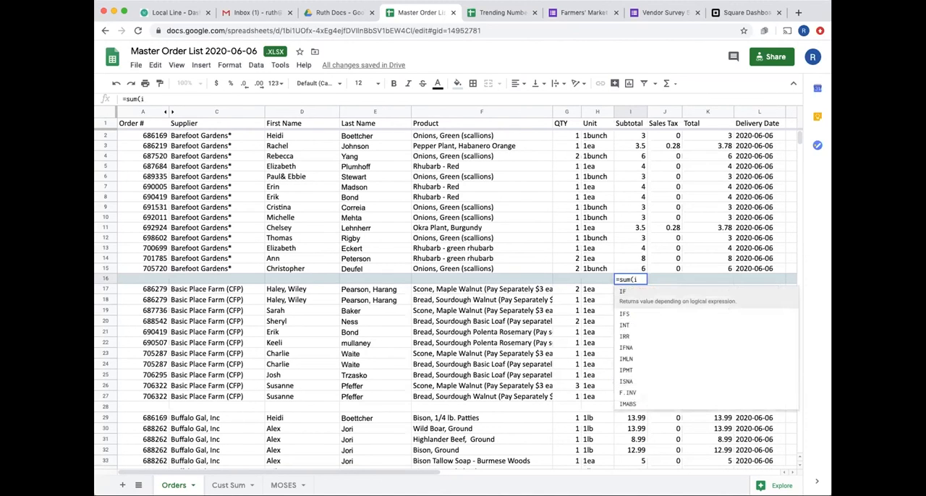
{"action": "type", "text": "2:i"}
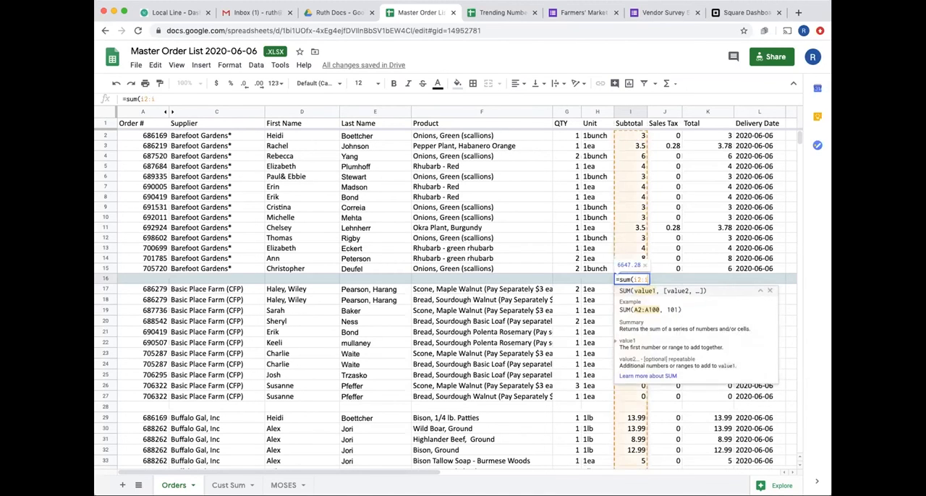
{"action": "type", "text": "15"}
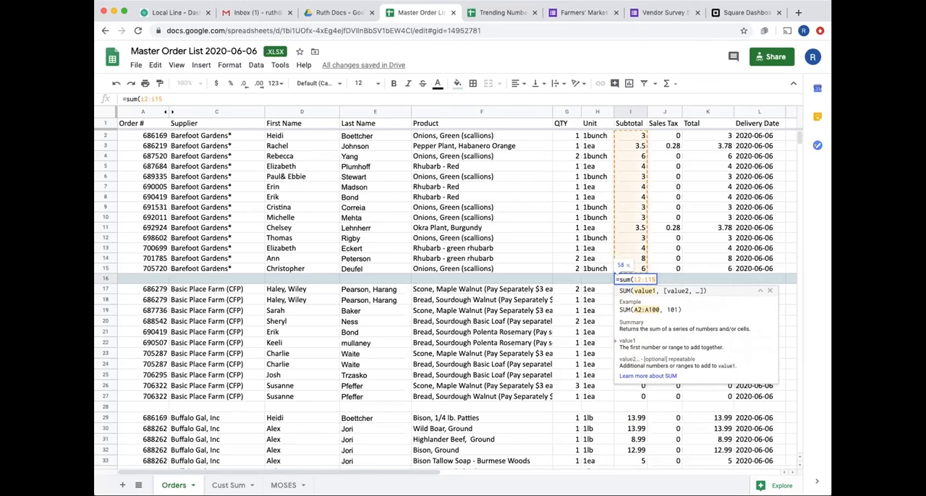
{"action": "type", "text": ")"}
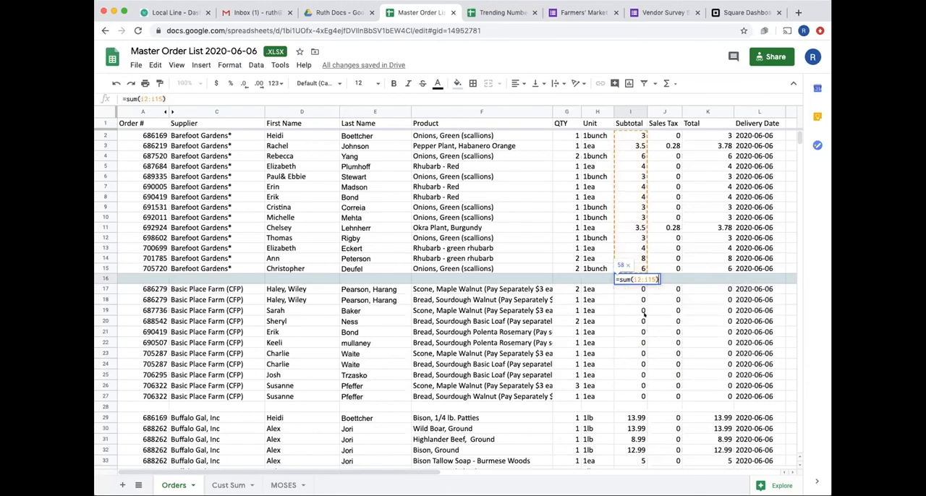
{"action": "key", "text": "Tab"}
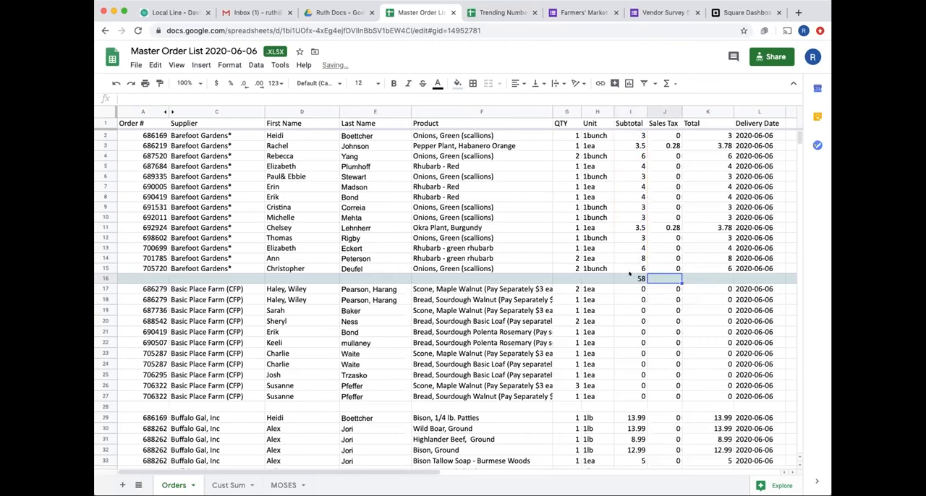
- Format the whole Subtotal column as currency, and select the Barefoot Gardens total in I16
{"action": "left_click", "coordinate": [630, 112]}
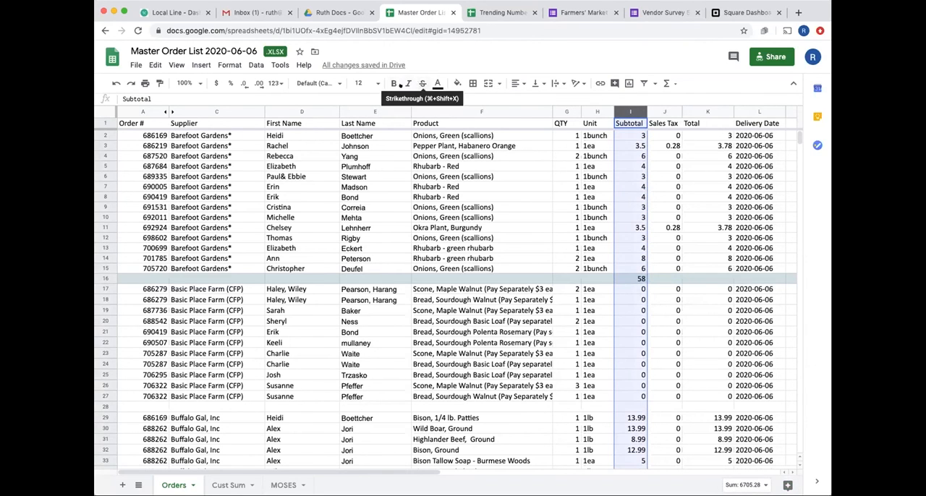
{"action": "left_click", "coordinate": [214, 83]}
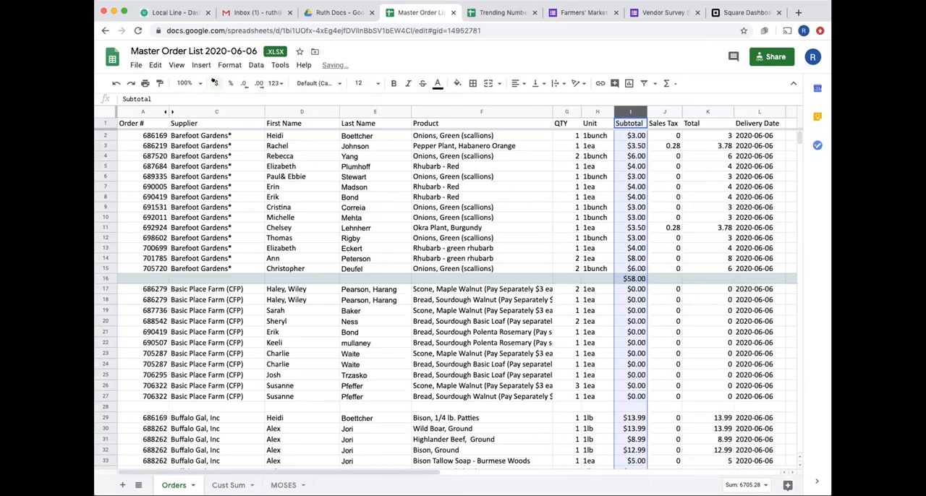
{"action": "left_click", "coordinate": [521, 240]}
{"action": "left_click", "coordinate": [635, 280]}
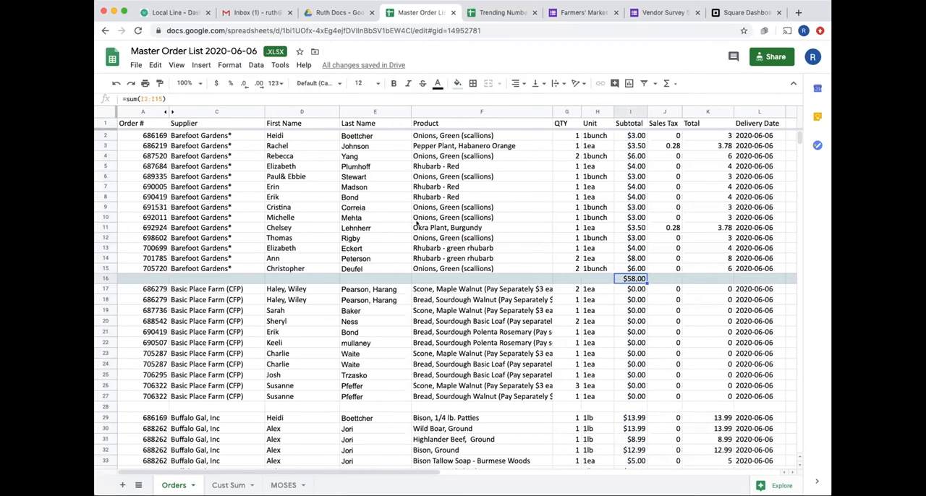
- Switch to Google Drive, open the 2020-05-30 folder under Aggregation - Roch, and preview the 20200530 Master workbook
{"action": "left_click", "coordinate": [327, 12]}
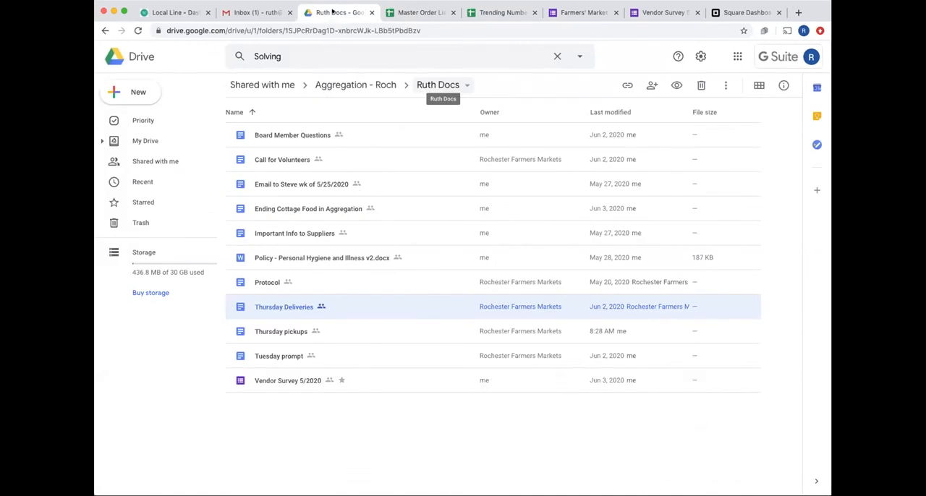
{"action": "left_click", "coordinate": [368, 84]}
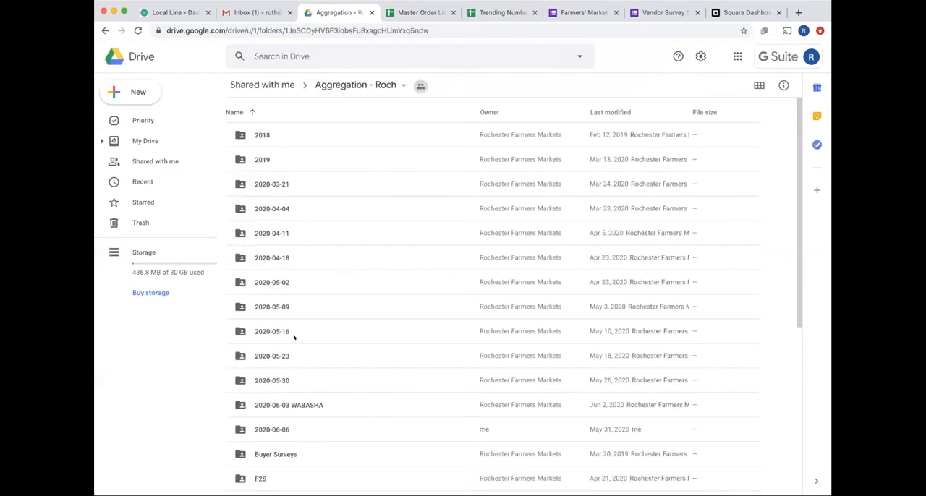
{"action": "double_click", "coordinate": [275, 380]}
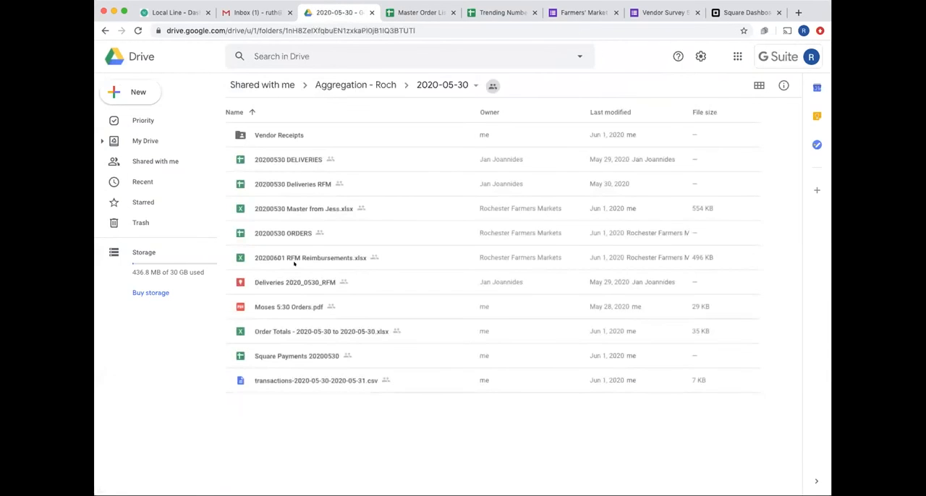
{"action": "left_click", "coordinate": [303, 208]}
{"action": "double_click", "coordinate": [303, 208]}
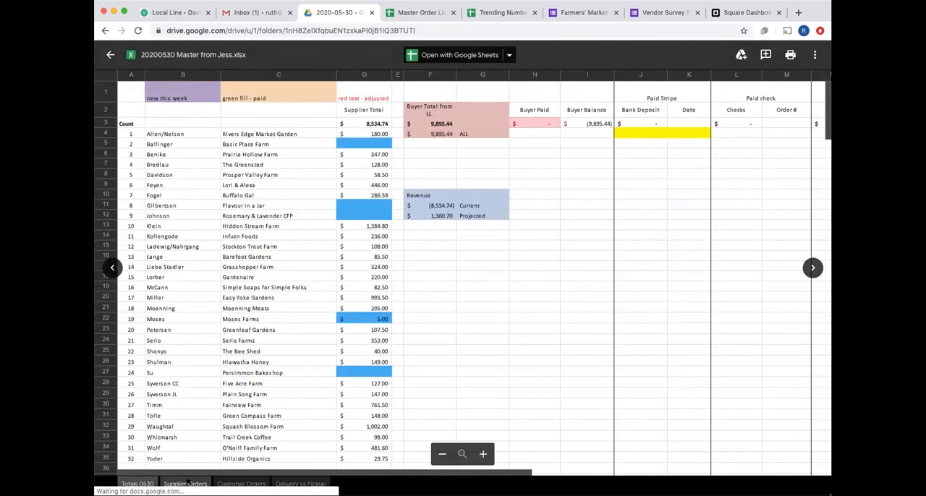
{"action": "left_click", "coordinate": [185, 484]}
{"action": "left_click", "coordinate": [110, 54]}
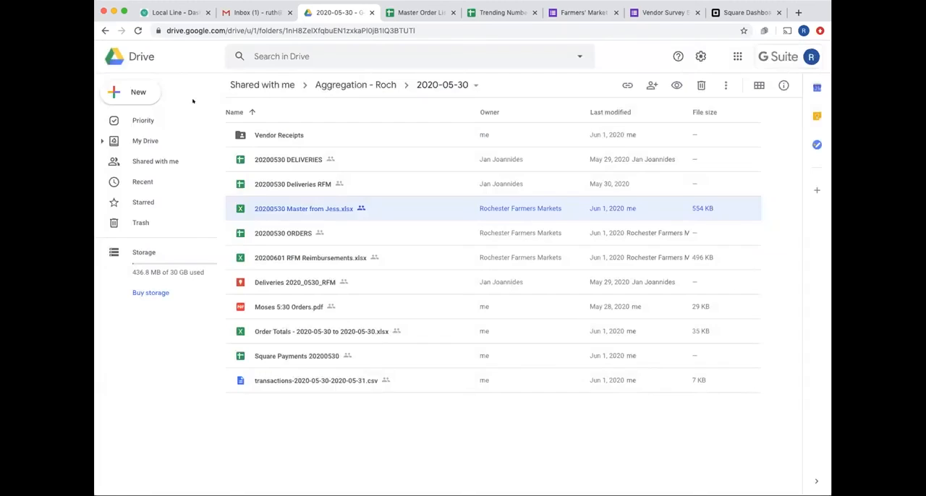
- View the 20200530 Barefoot Receipt PDF enlarged from the Vendor Receipts folder, and return to the Master Order List in Google Sheets
{"action": "double_click", "coordinate": [290, 135]}
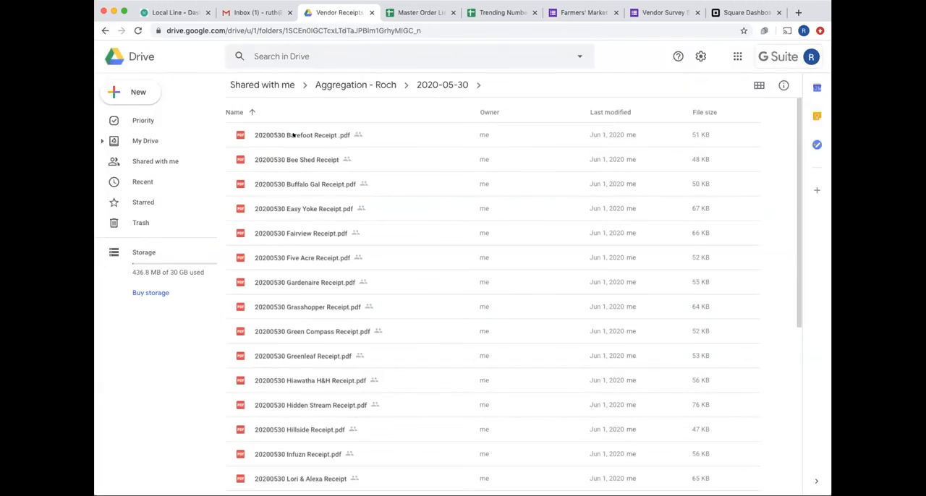
{"action": "double_click", "coordinate": [292, 130]}
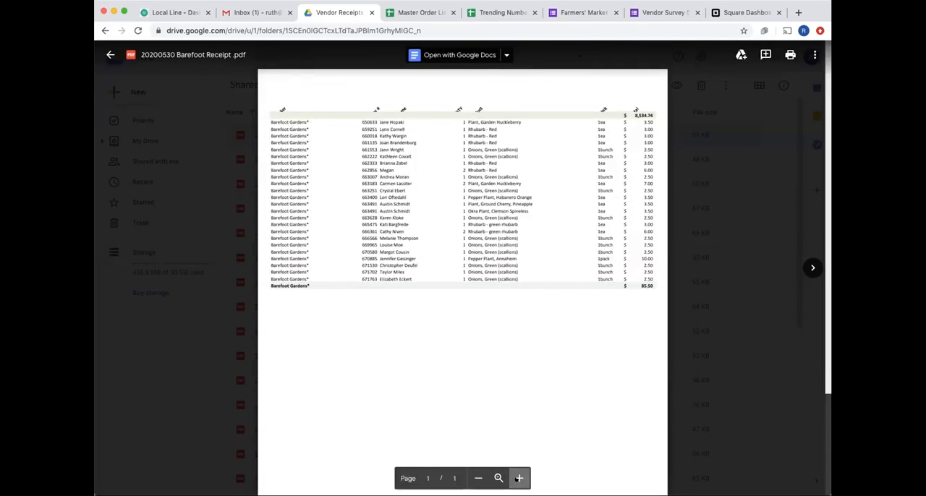
{"action": "left_click", "coordinate": [520, 478]}
{"action": "scroll", "coordinate": [539, 406], "scroll_direction": "up", "scroll_amount": 3}
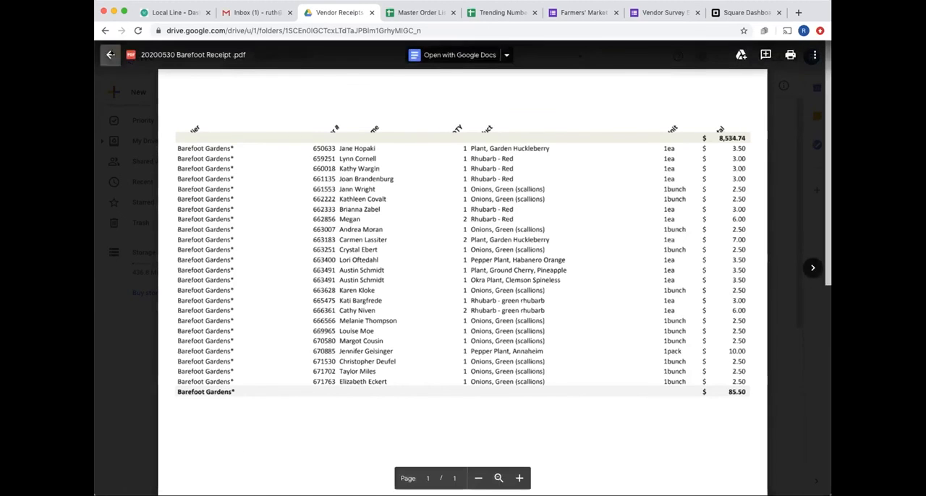
{"action": "left_click", "coordinate": [110, 54]}
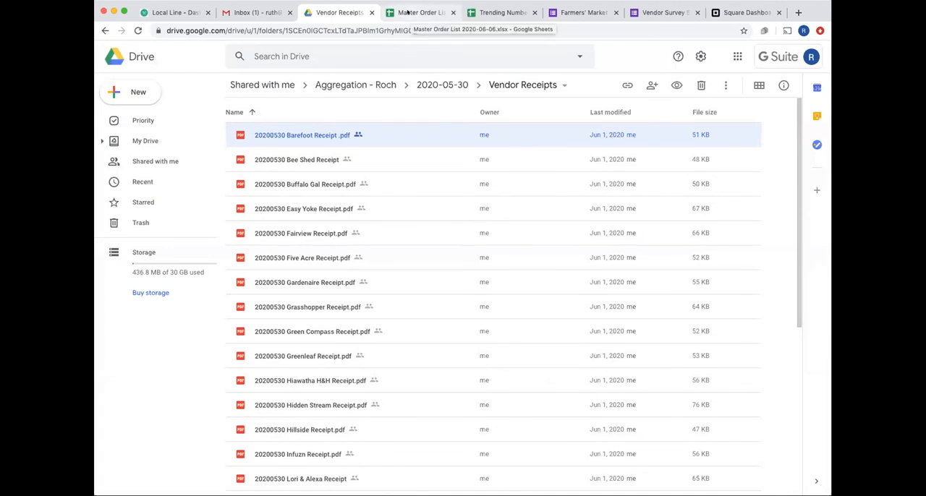
{"action": "left_click", "coordinate": [413, 13]}
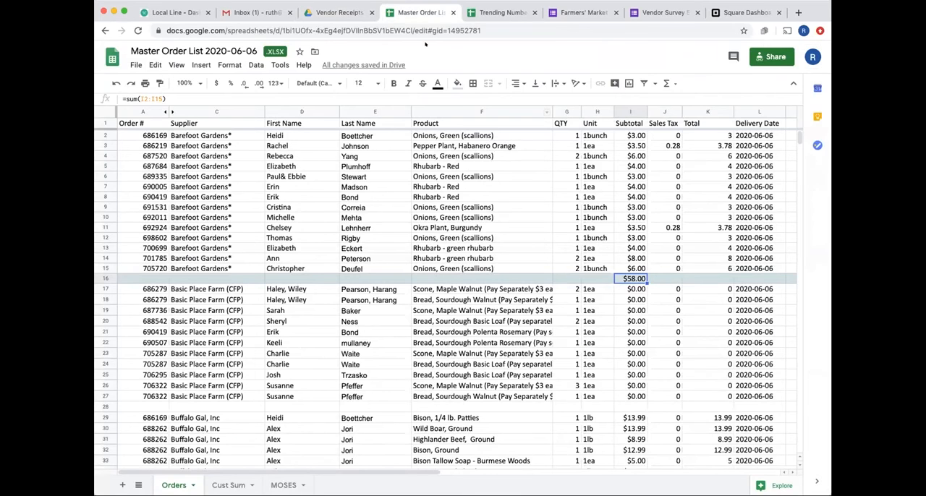